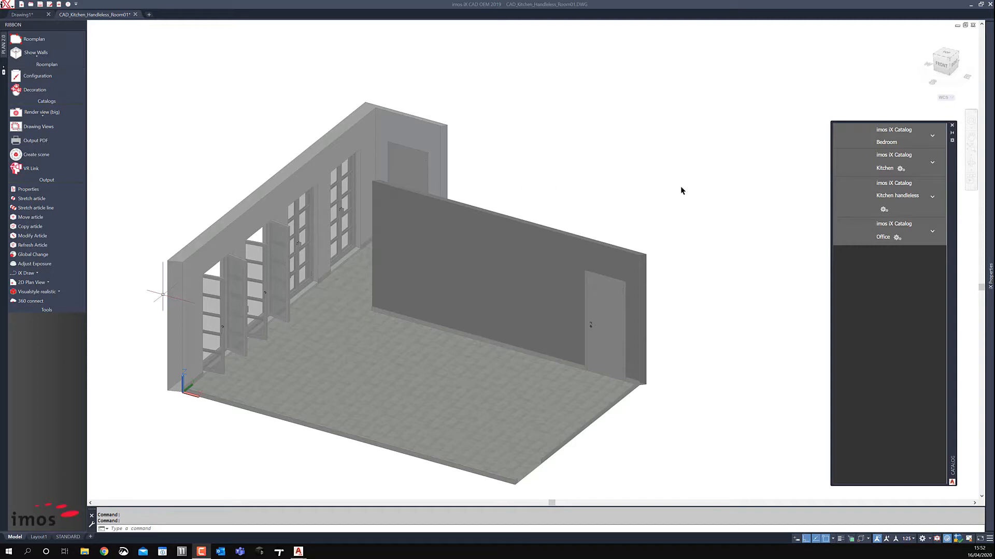
# Find panels in the Kitchen handleless catalog and place a Vertical panel for Tall cabinets (2015mm) near the free end of the dark wall
pyautogui.click(883, 195)
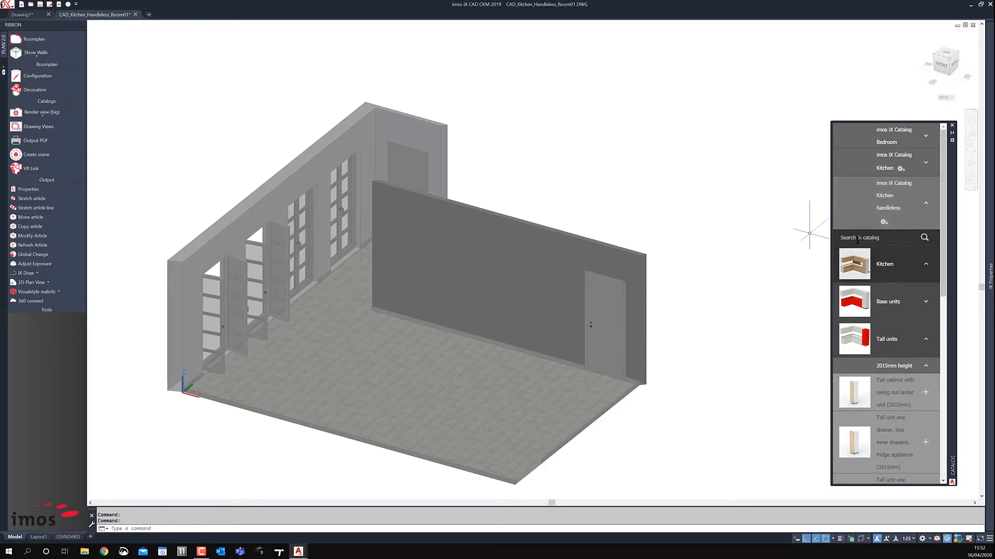
pyautogui.write('pan')
pyautogui.press('Return')
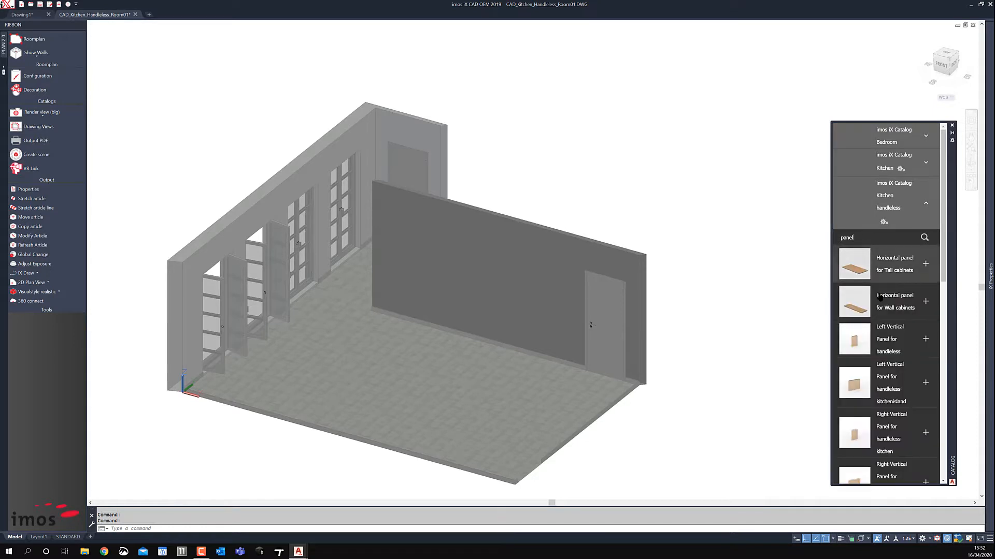
pyautogui.scroll(-5, 879, 301)
pyautogui.scroll(-5, 879, 300)
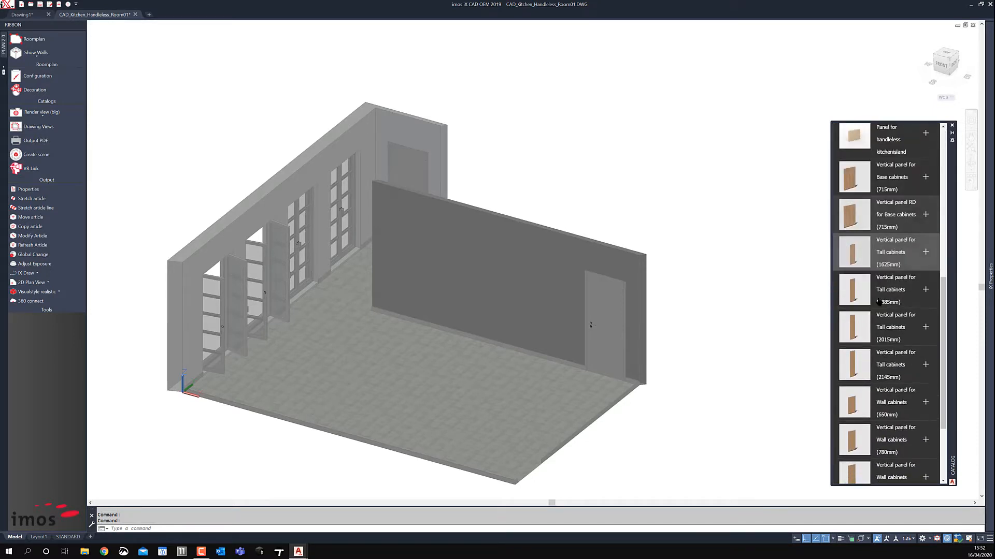
pyautogui.click(925, 327)
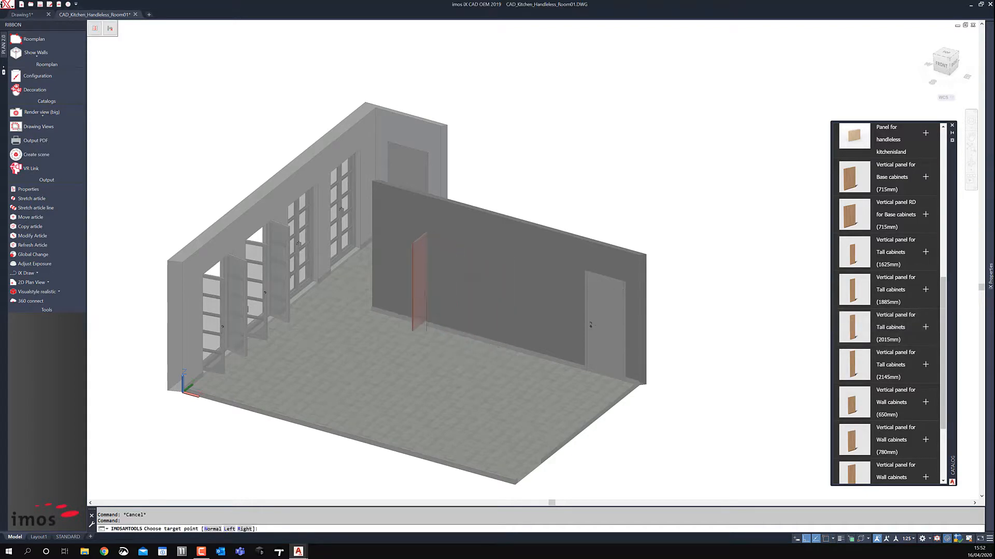
pyautogui.scroll(4, 396, 313)
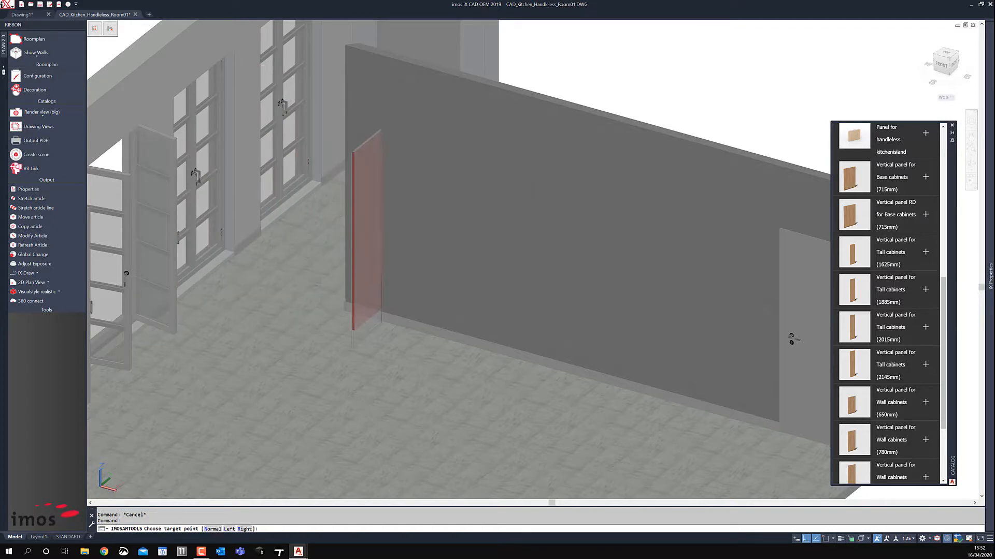
pyautogui.click(354, 365)
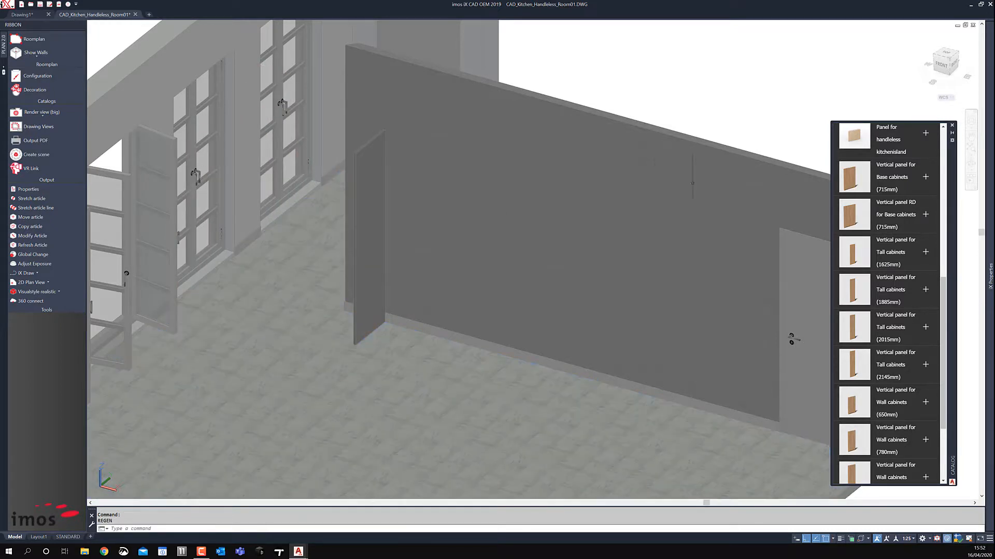
# Find the grip profiles in the catalog and attach Tall vertical Grip Profiles, Left (2015mm) to the inner face of the vertical panel
pyautogui.scroll(3, 893, 215)
pyautogui.scroll(5, 893, 215)
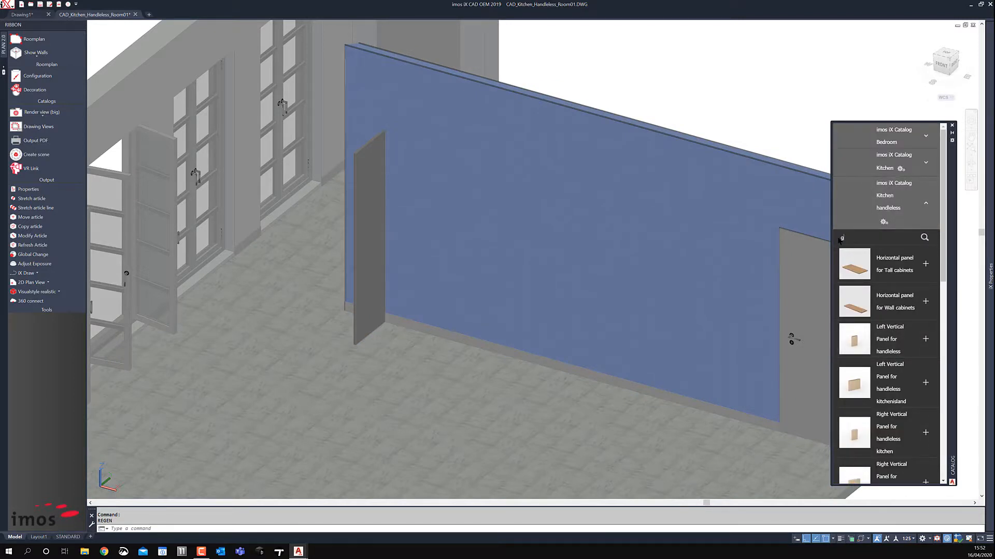
pyautogui.press('Return')
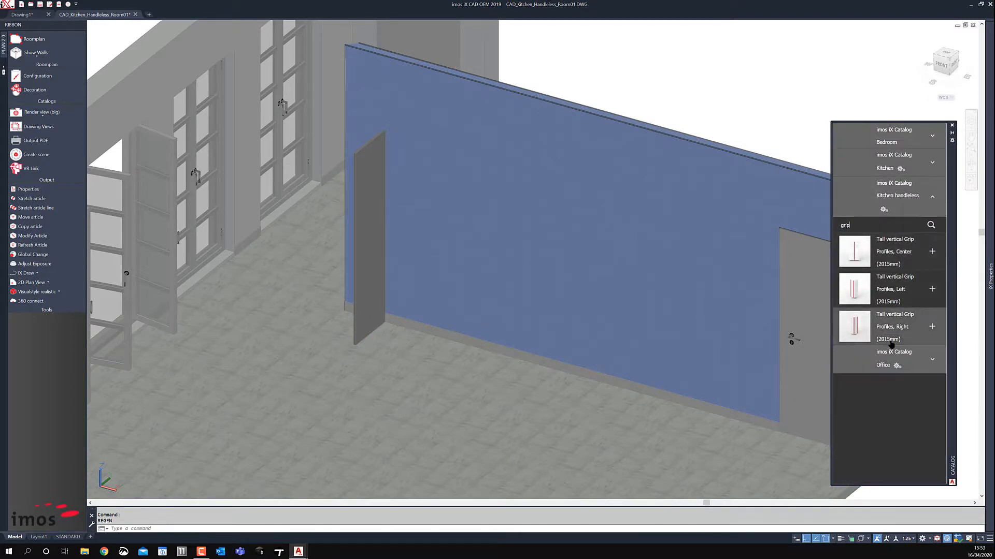
pyautogui.click(931, 289)
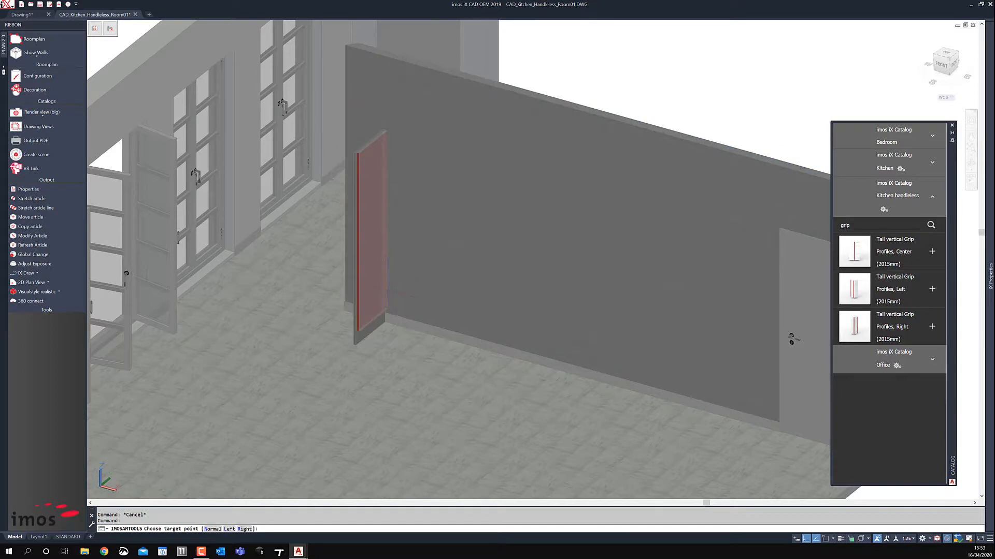
pyautogui.click(368, 236)
pyautogui.scroll(3, 382, 241)
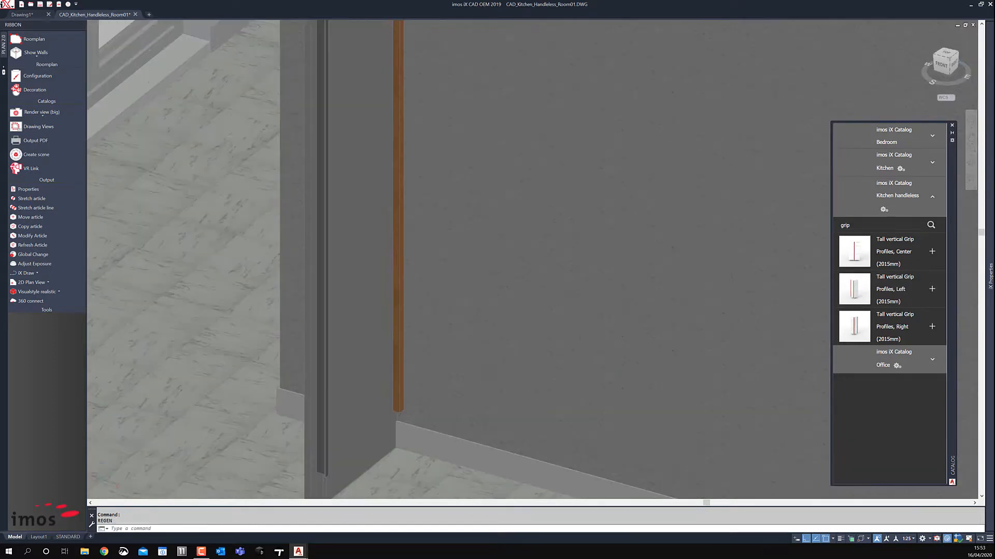
pyautogui.moveTo(385, 215); pyautogui.dragTo(315, 226, button='middle')
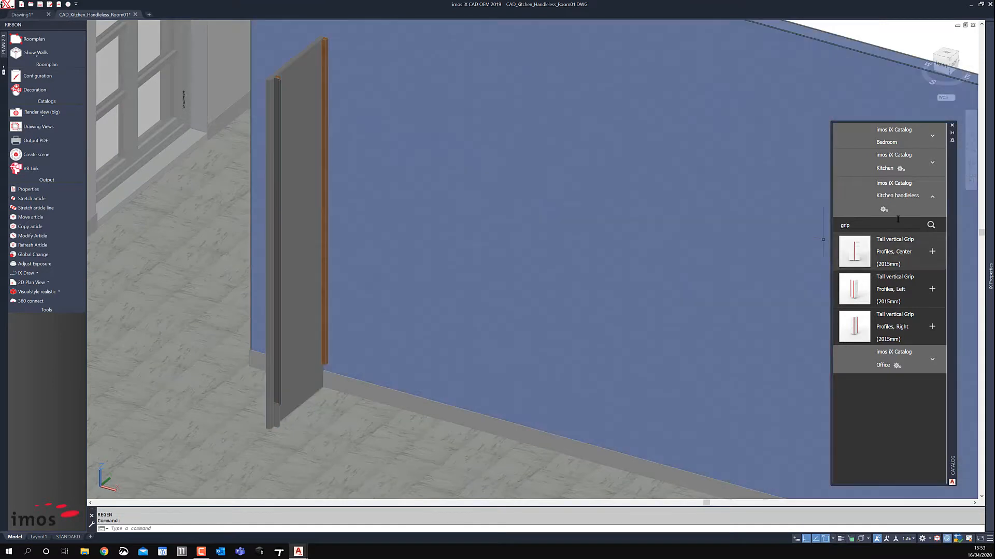
# Configure the 2015mm tall unit with fridge appliance with Only Uplights, model HF 83374160 LED 2033, and add it to the basket
pyautogui.doubleClick(839, 225)
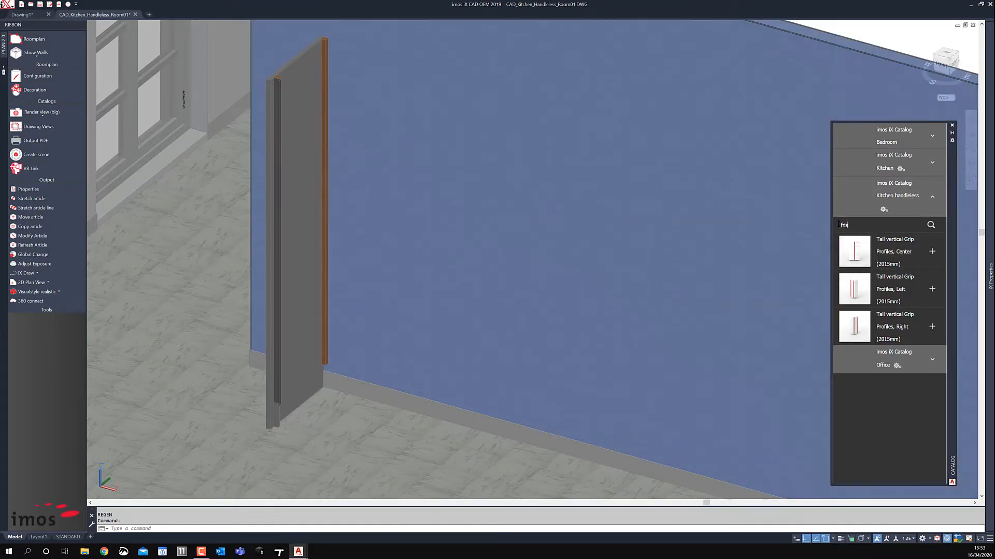
pyautogui.press('Return')
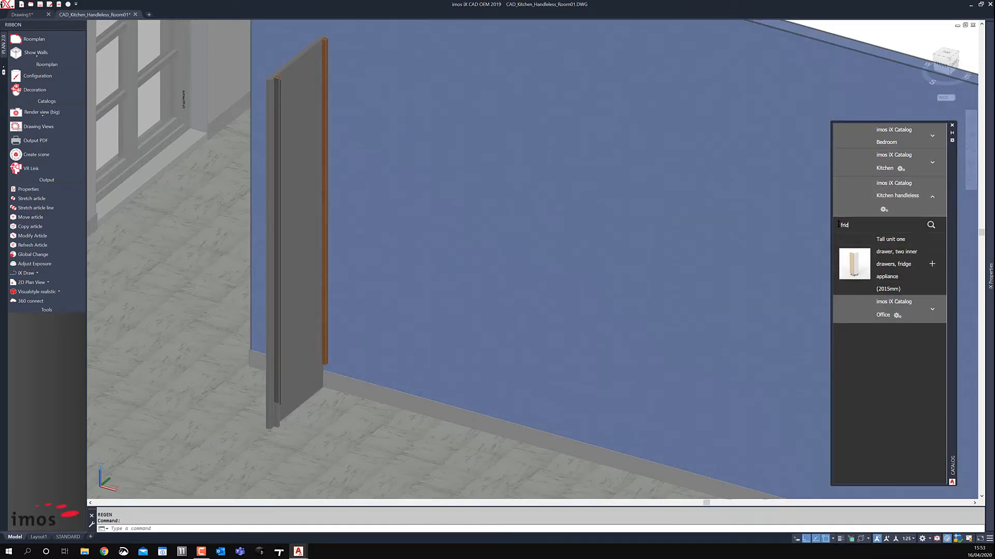
pyautogui.click(912, 264)
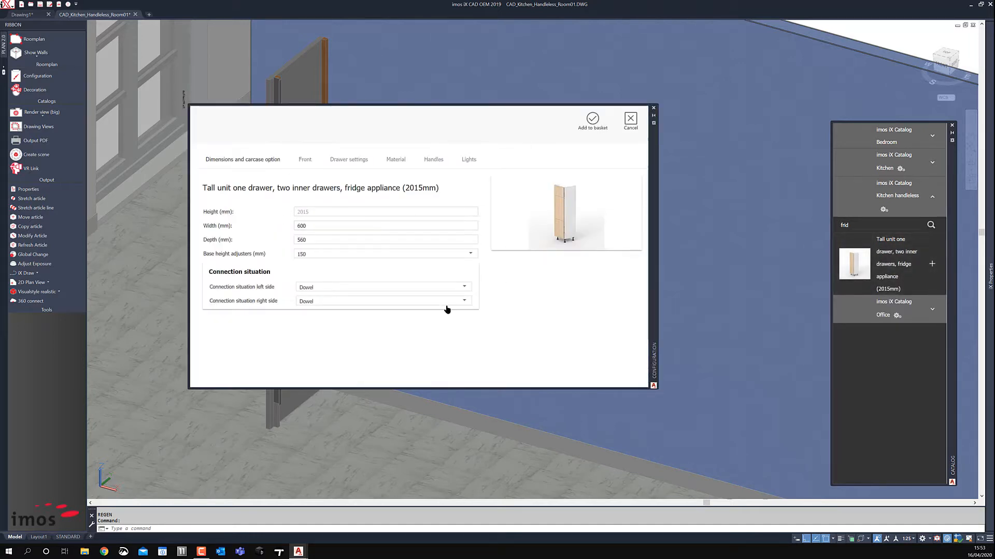
pyautogui.click(469, 160)
pyautogui.click(316, 214)
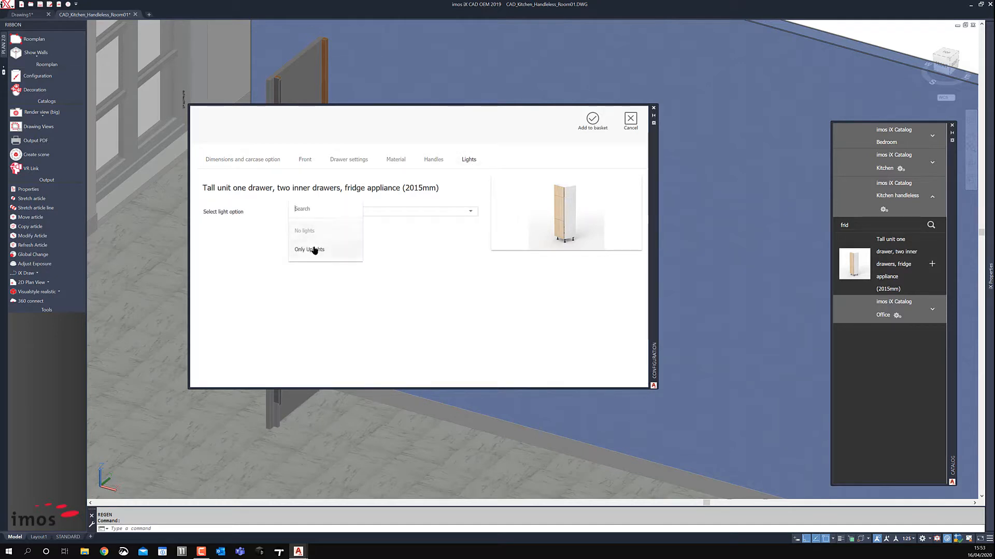
pyautogui.click(314, 250)
pyautogui.click(274, 274)
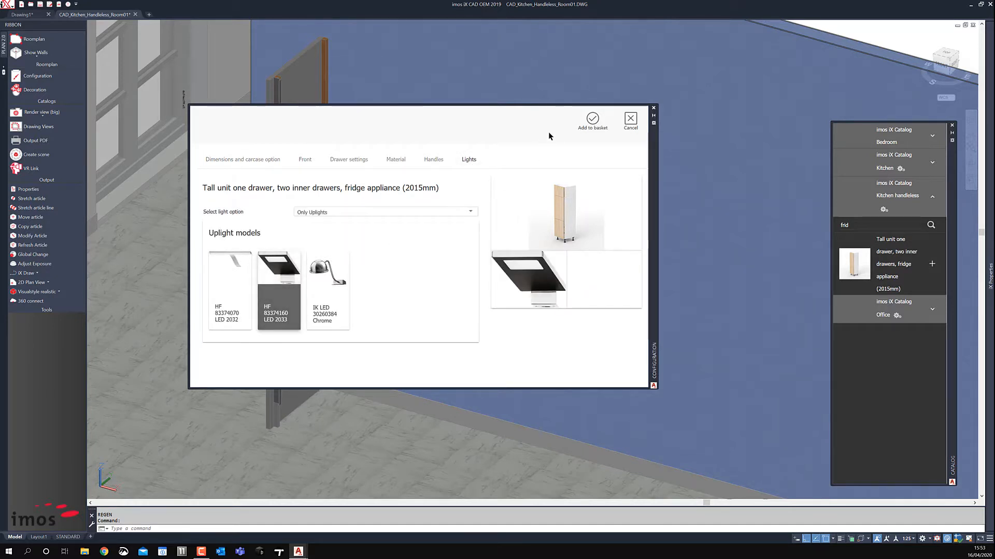
pyautogui.click(596, 123)
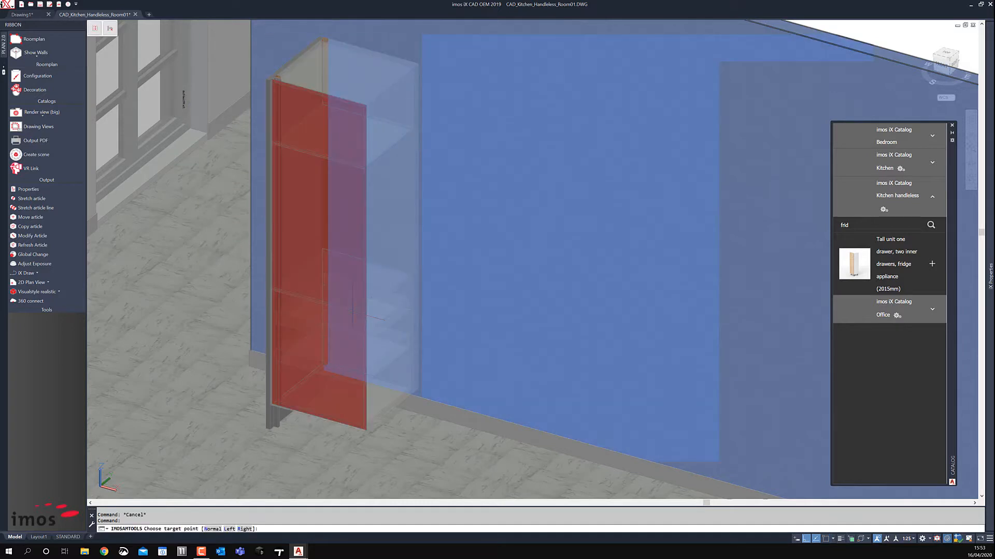
# Place the fridge unit against the left grip profile and fit Tall vertical Grip Profiles, Center (2015mm) to its exposed side
pyautogui.click(374, 311)
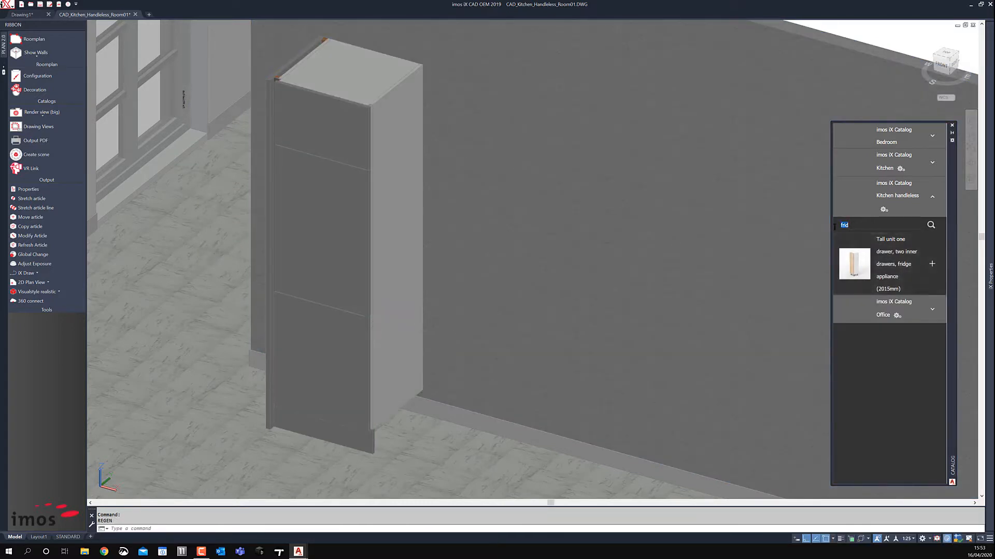
pyautogui.press('Return')
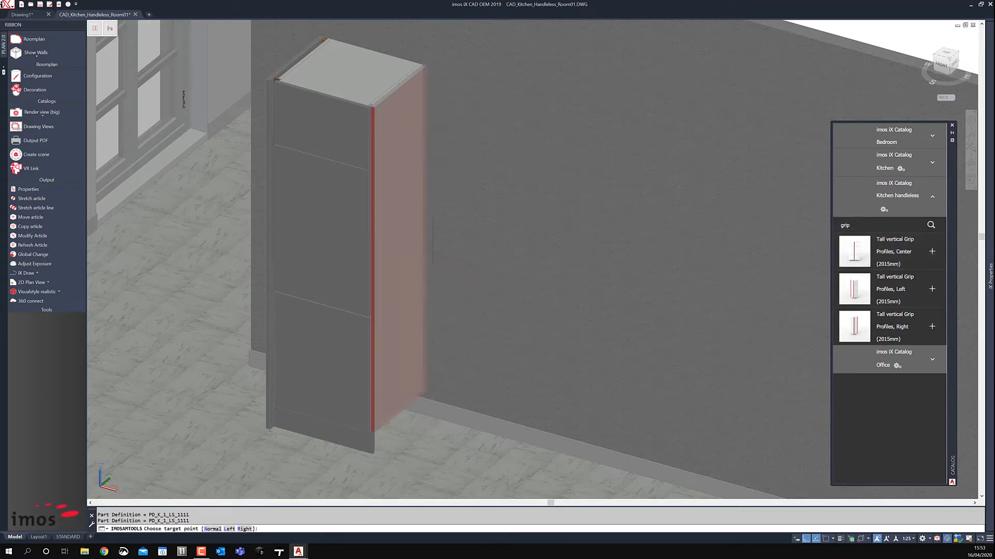
pyautogui.click(432, 243)
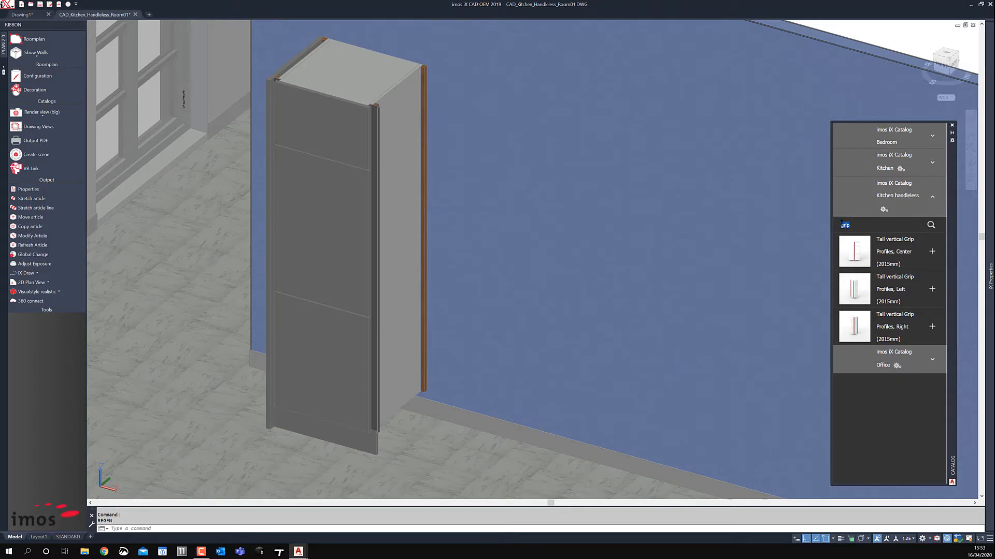
# Place the 2015mm tall unit with microwave appliance beside the fridge unit, configured with Only Uplights, model HF 83374160 LED 2033
pyautogui.press('BackSpace')
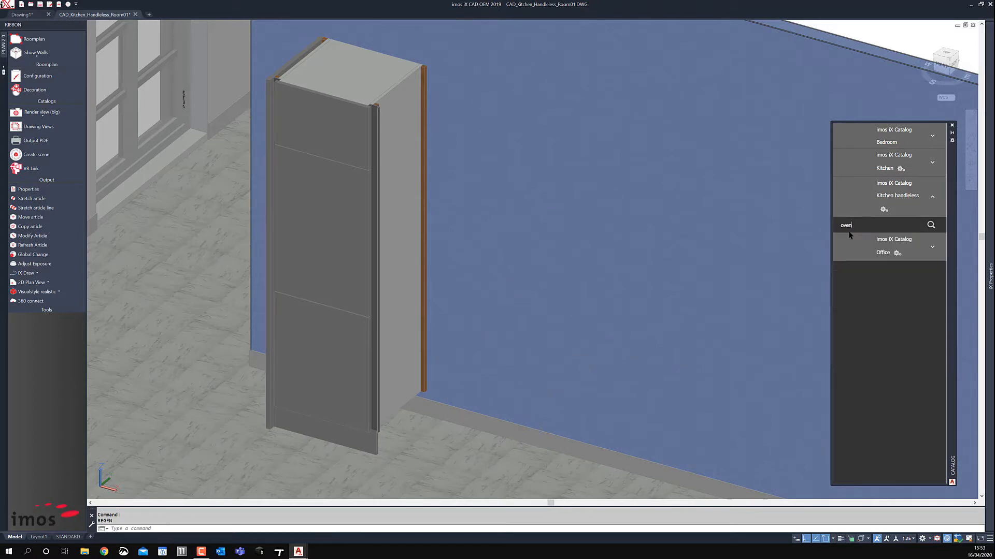
pyautogui.press('BackSpace')
pyautogui.press('BackSpace')
pyautogui.press('BackSpace')
pyautogui.write('tall')
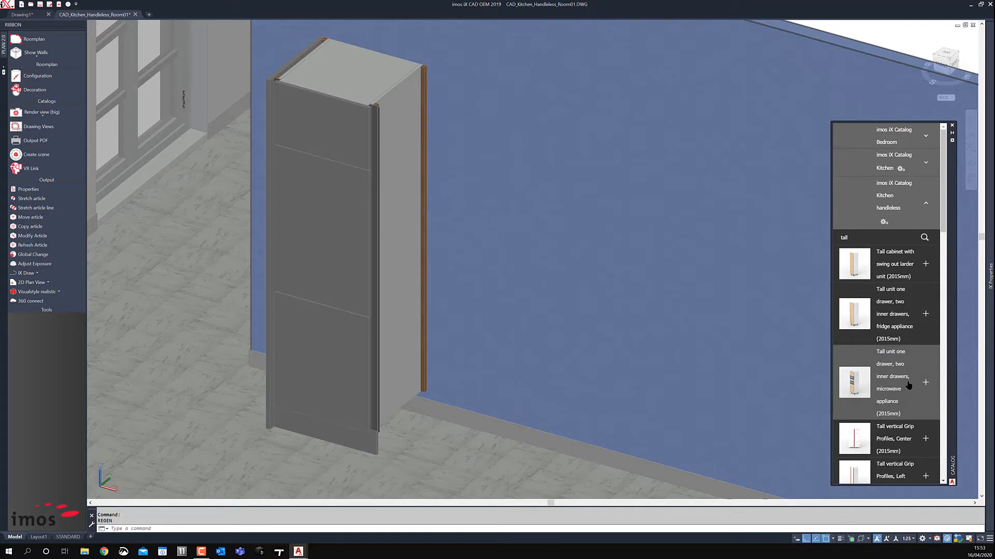
pyautogui.click(892, 379)
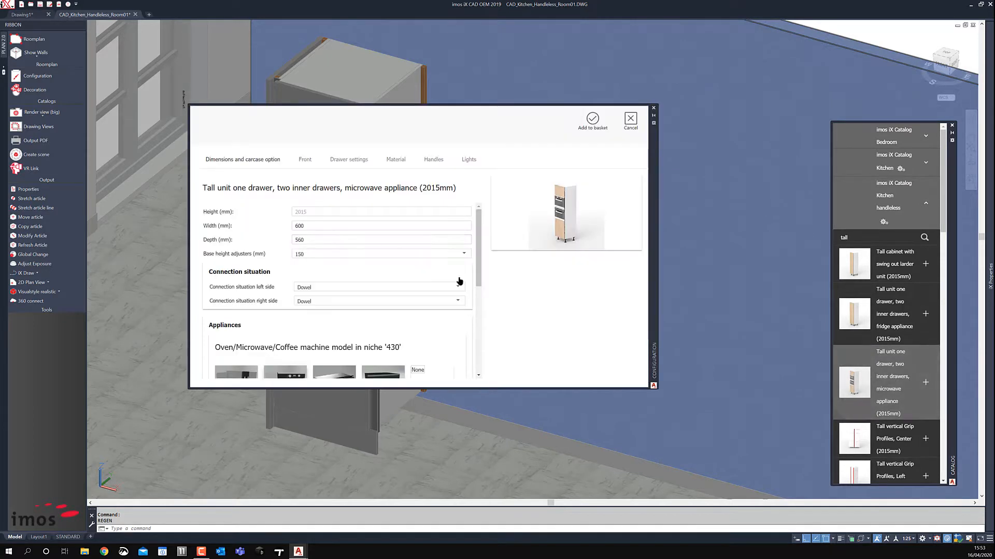
pyautogui.click(470, 161)
pyautogui.click(330, 212)
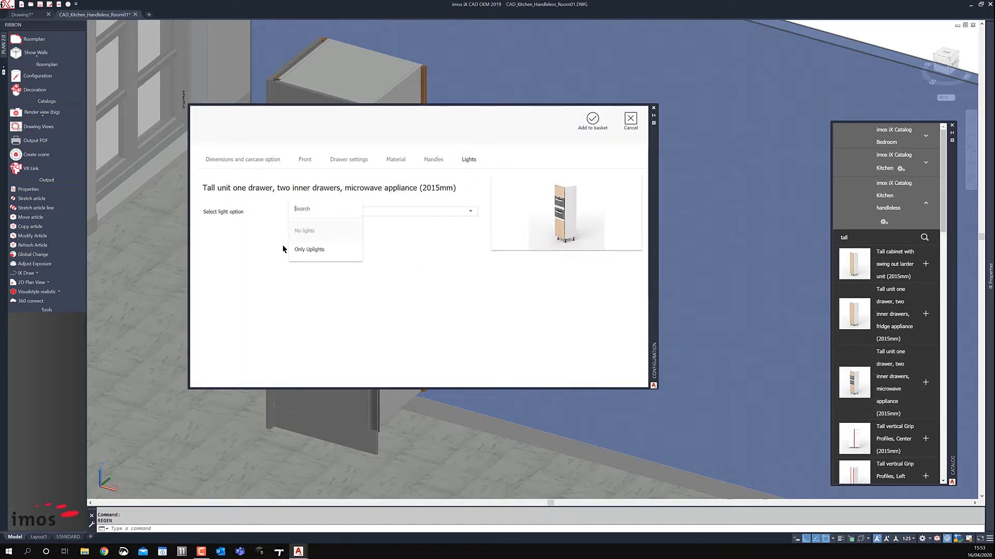
pyautogui.click(300, 250)
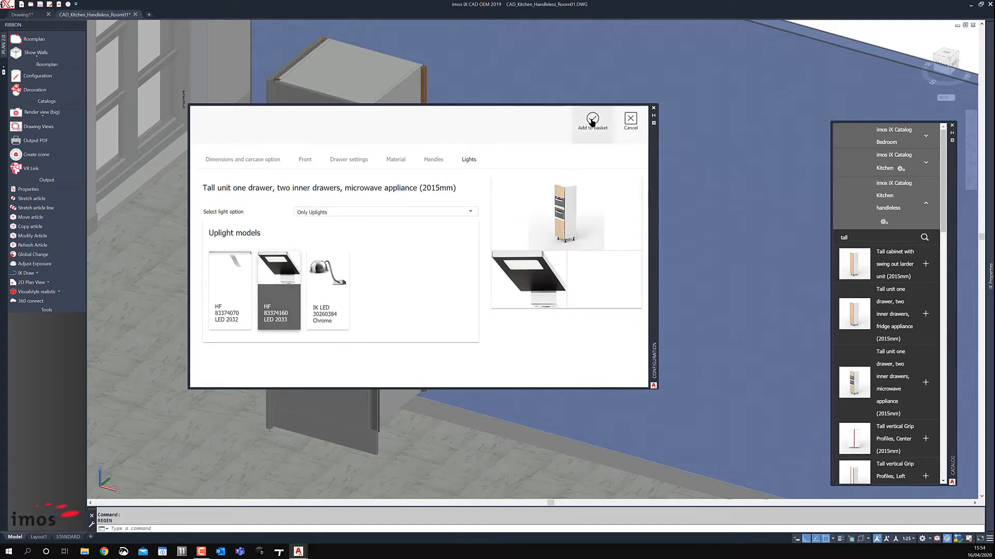
pyautogui.click(592, 121)
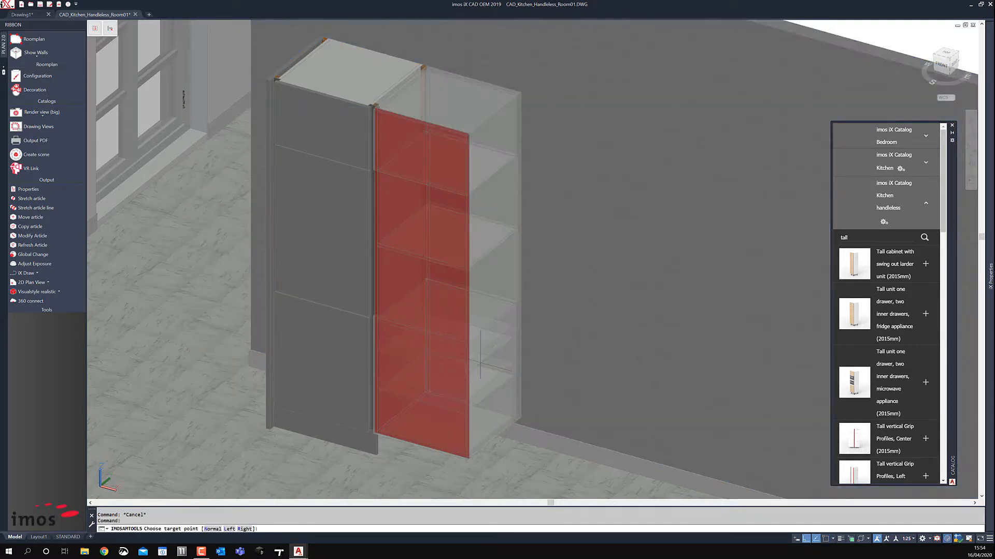
pyautogui.click(480, 360)
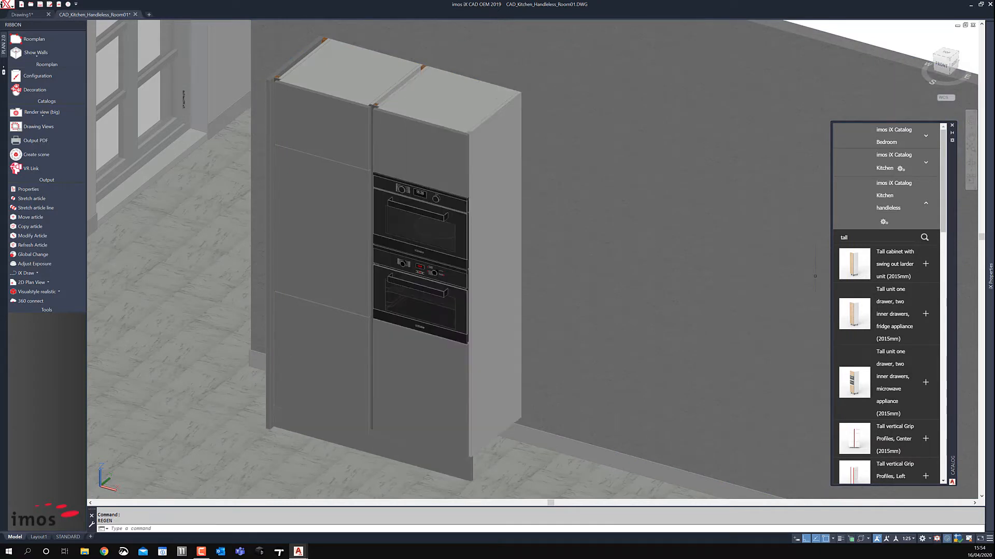
# Attach Tall vertical Grip Profiles, Right (2015mm) to the exposed side of the microwave unit
pyautogui.click(844, 237)
pyautogui.write('tall')
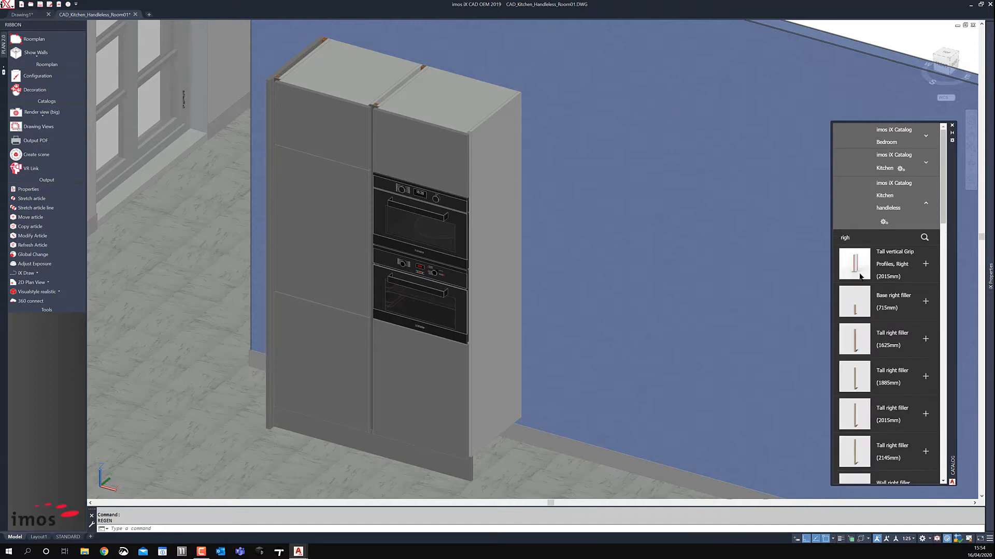
pyautogui.click(925, 264)
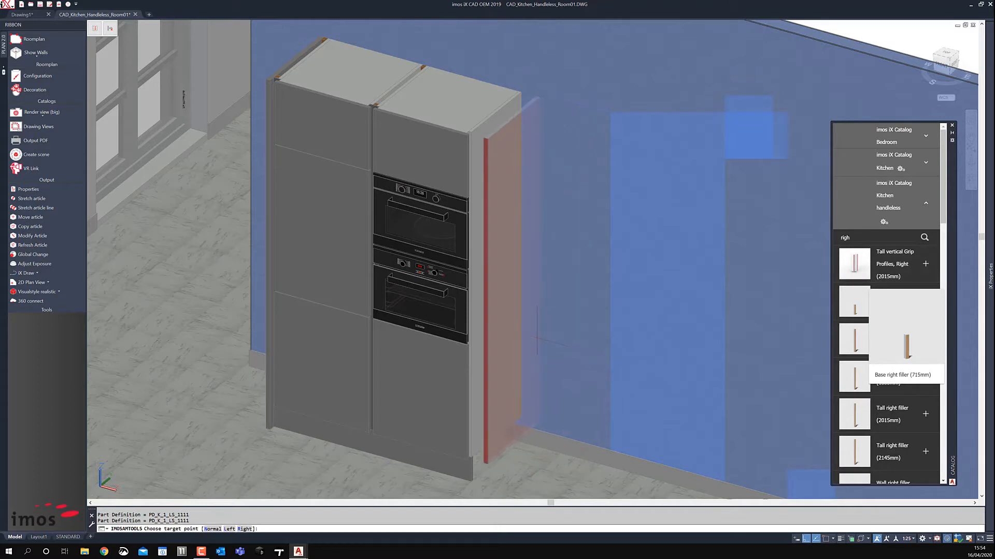
pyautogui.click(537, 338)
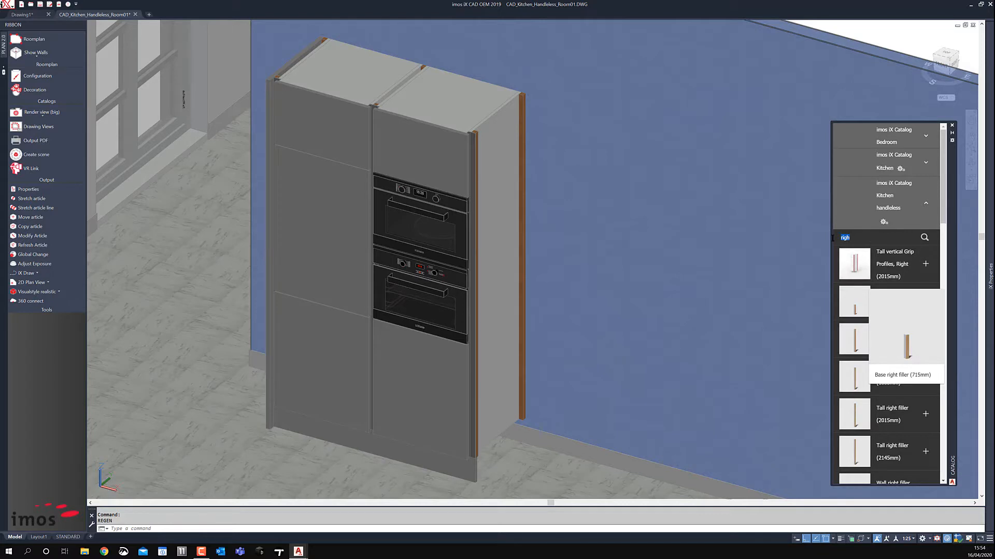
# Close the tall unit run with a Vertical panel for Tall cabinets (2015mm) against the right grip profile
pyautogui.press('Return')
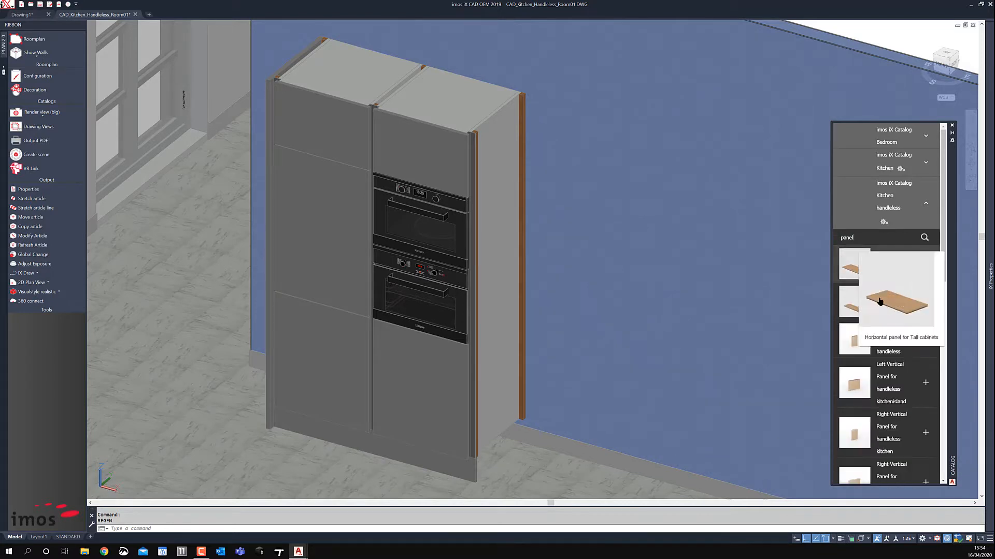
pyautogui.scroll(-4, 879, 302)
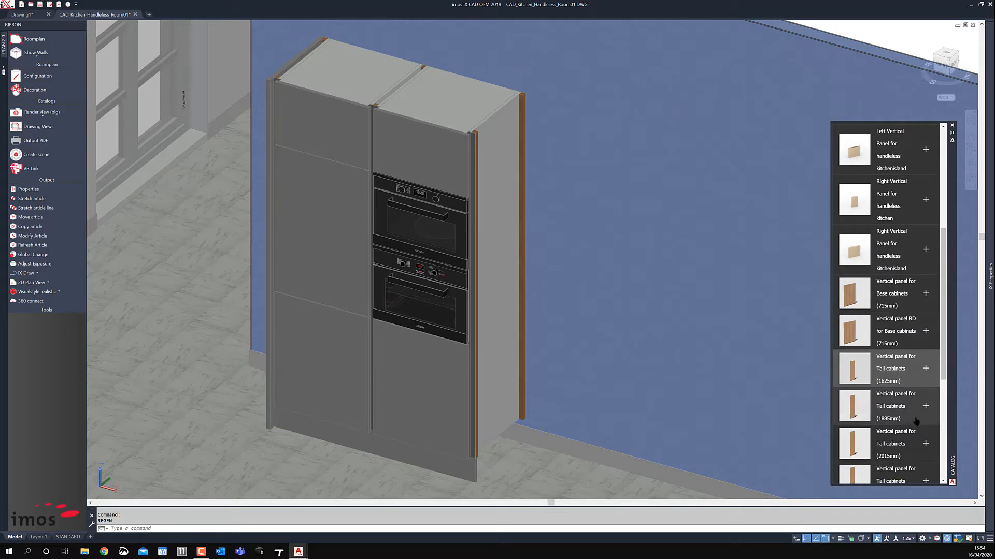
pyautogui.click(926, 444)
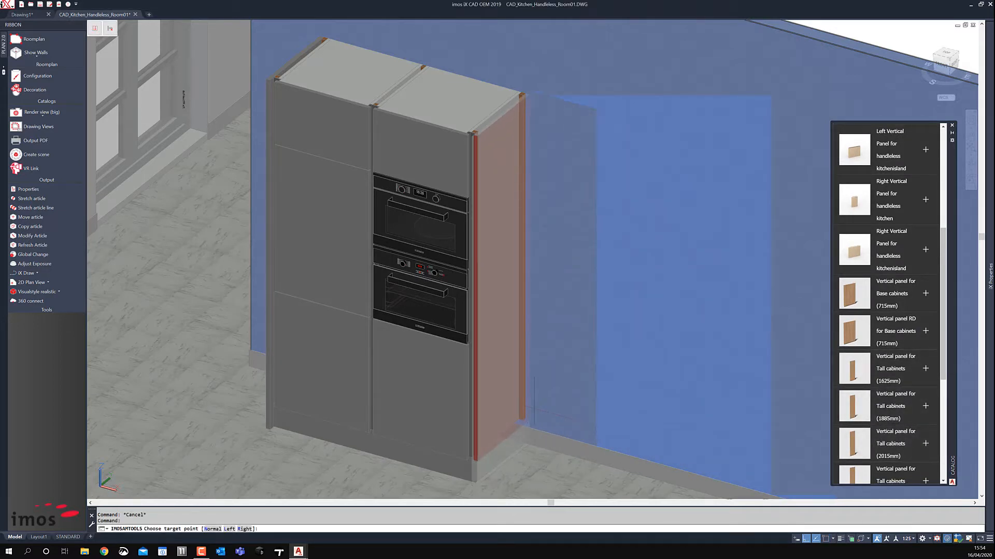
pyautogui.click(534, 408)
# Search the handleless kitchen catalog for drawer and place a 900 mm wide Base unit three drawers (715mm) against the tall end panel
pyautogui.moveTo(575, 328); pyautogui.dragTo(447, 292, button='middle')
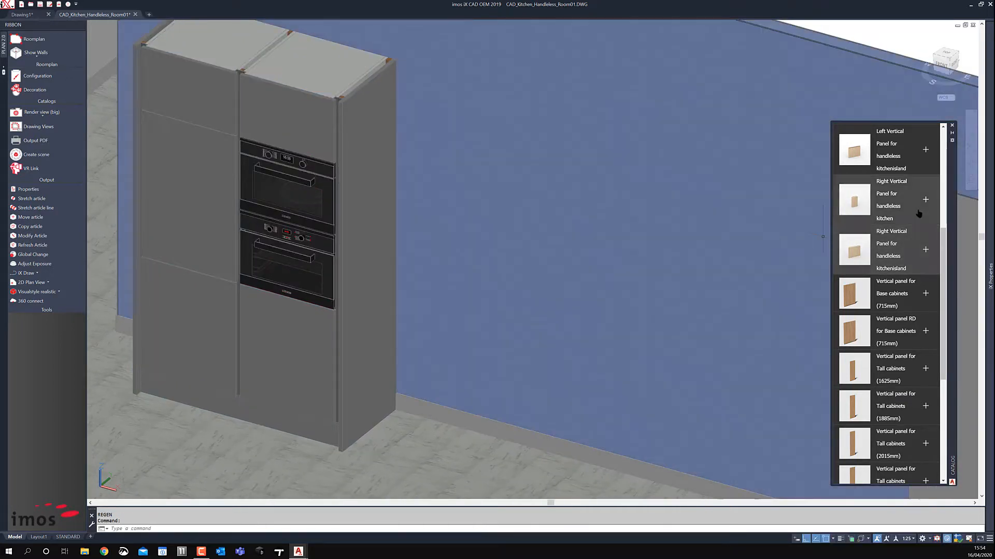
pyautogui.scroll(4, 880, 233)
pyautogui.doubleClick(836, 198)
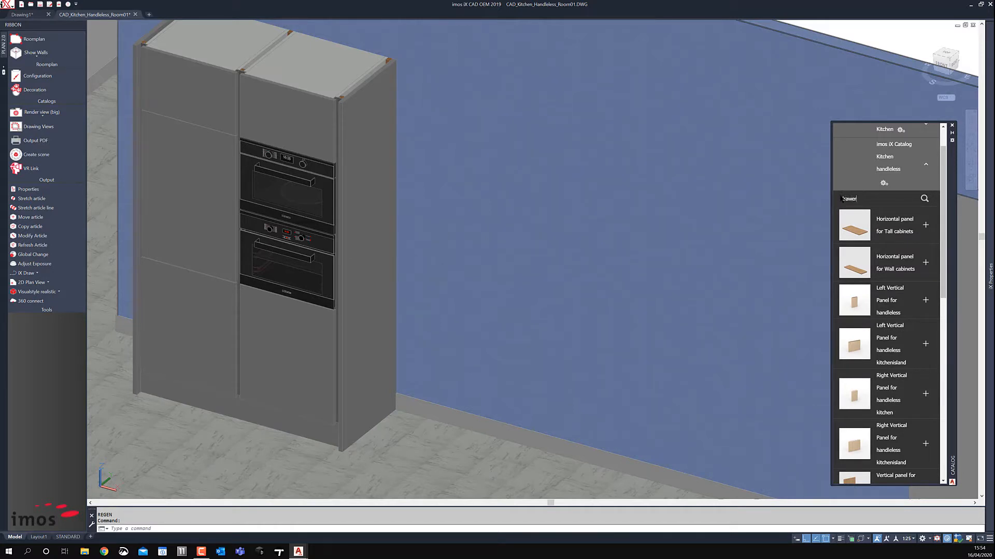
pyautogui.press('Return')
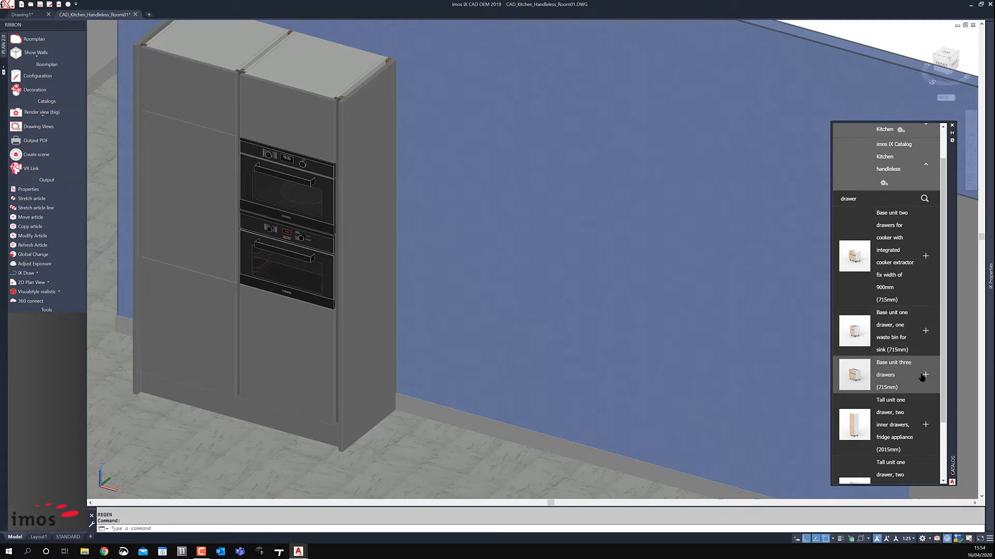
pyautogui.doubleClick(896, 384)
pyautogui.click(305, 228)
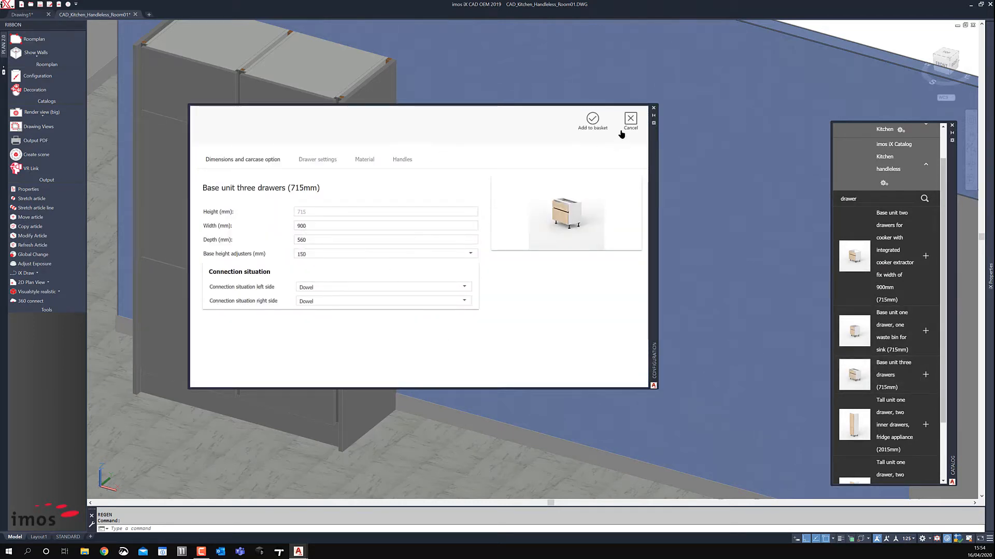
pyautogui.click(592, 121)
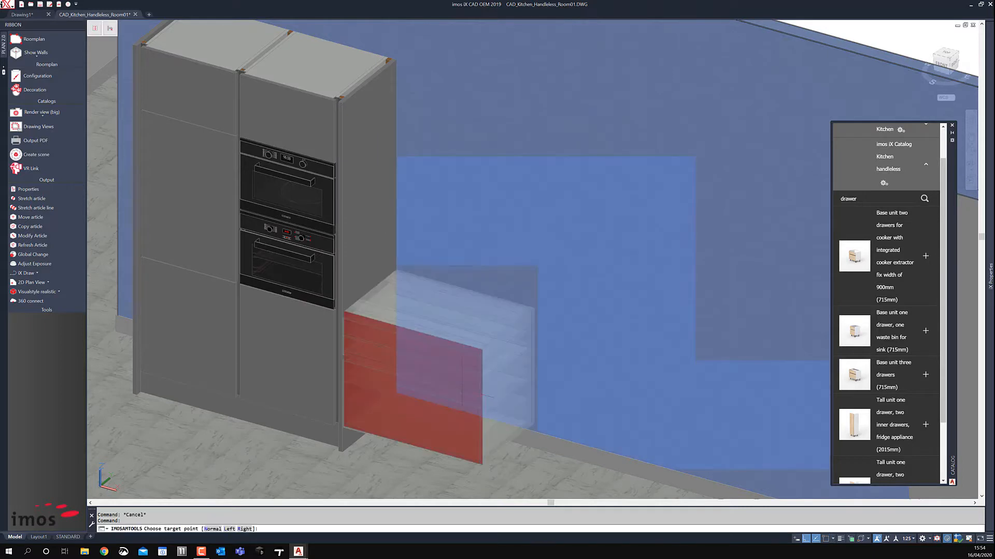
pyautogui.click(466, 391)
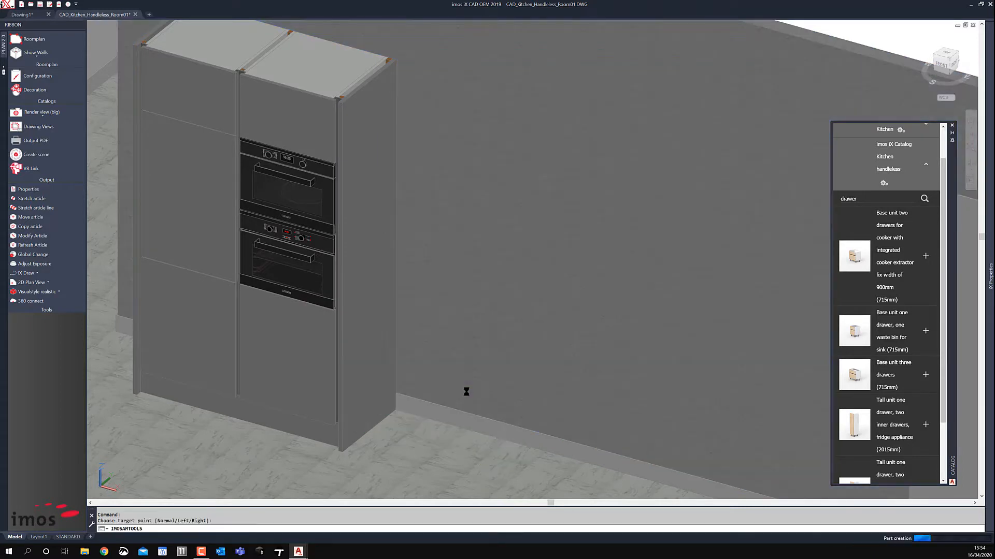
# Configure the Base unit one drawer, one waste bin for sink (715mm) with a 900 mm width and a Duravit white sink
pyautogui.moveTo(464, 350); pyautogui.dragTo(331, 263, button='middle')
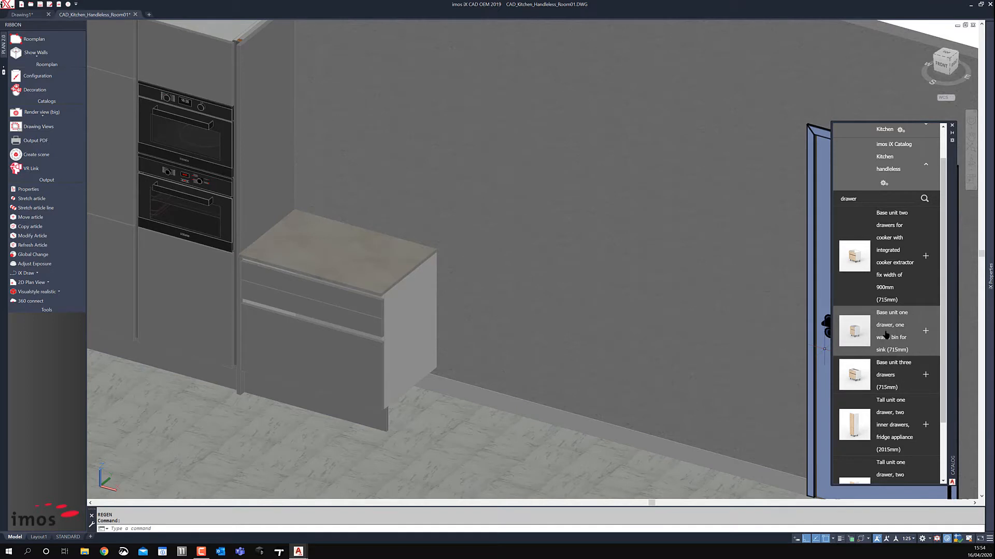
pyautogui.click(884, 330)
pyautogui.click(306, 227)
pyautogui.write('900')
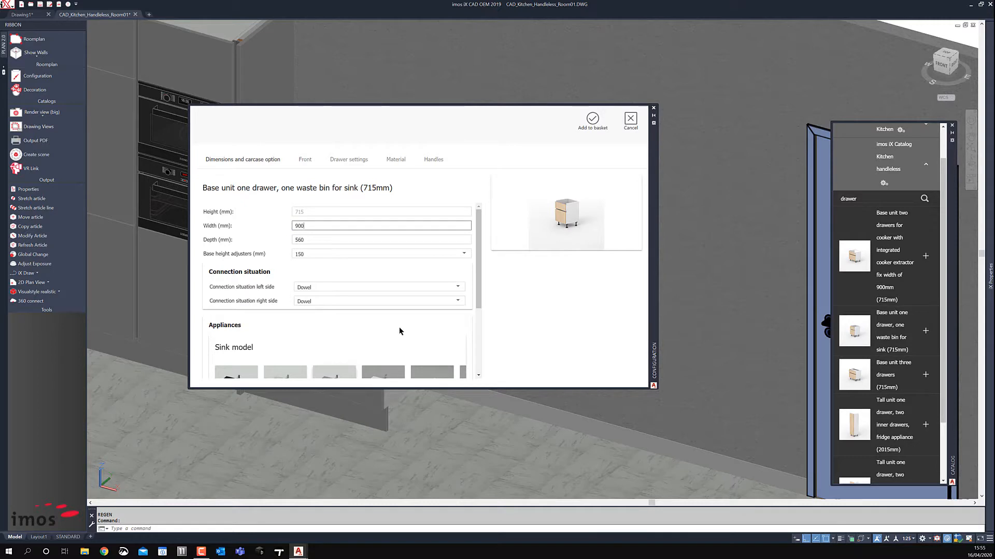
pyautogui.scroll(-1, 399, 331)
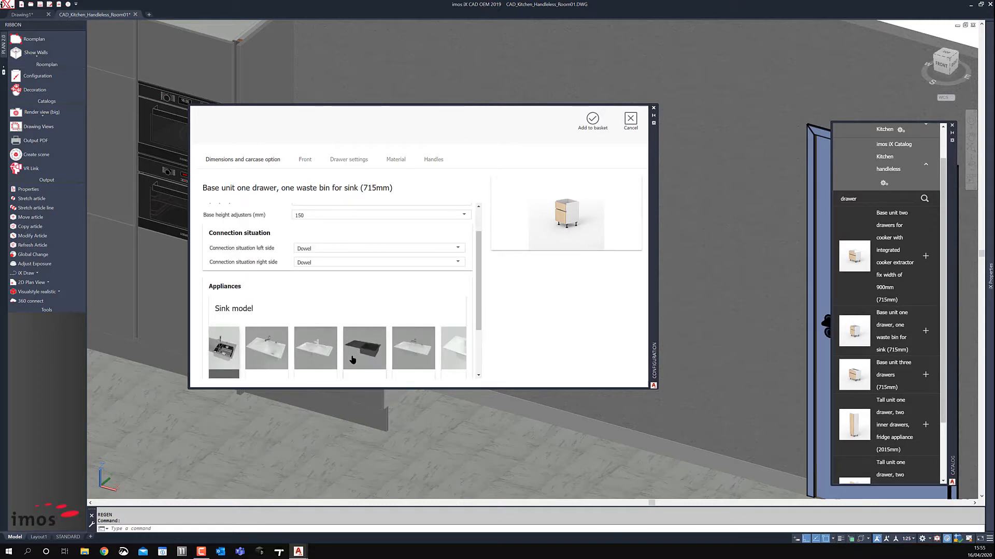
pyautogui.moveTo(381, 353); pyautogui.dragTo(365, 355)
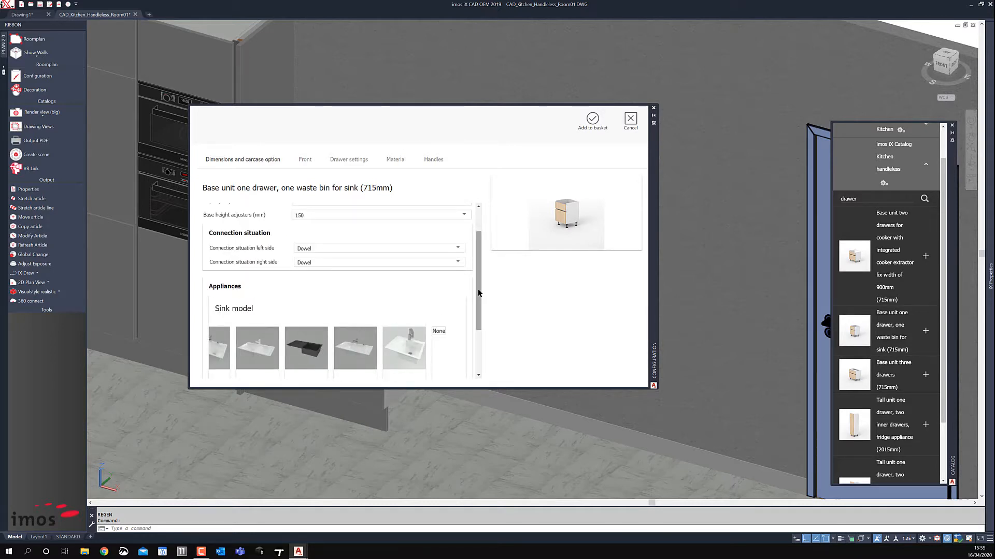
pyautogui.scroll(-2, 409, 314)
pyautogui.click(354, 299)
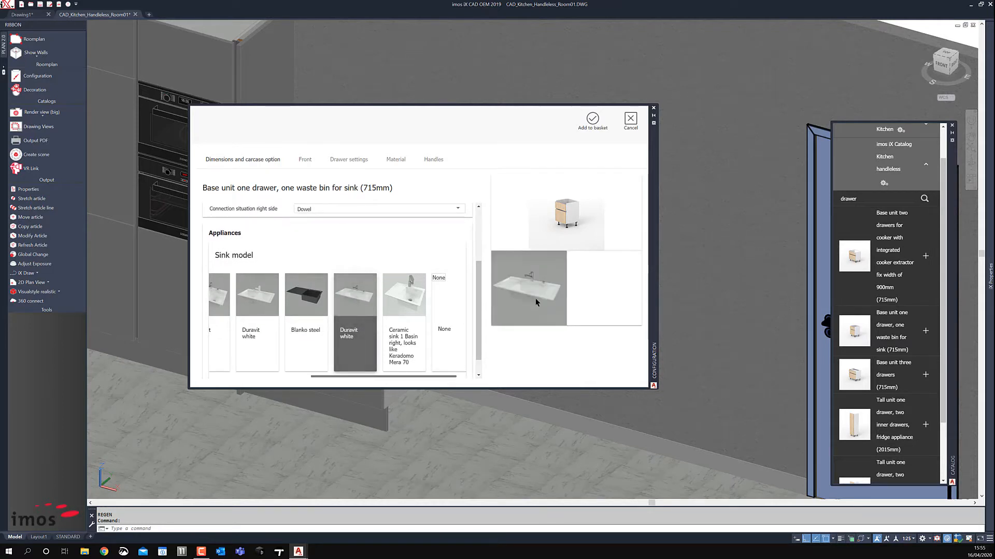
# Place the sink unit beside the three-drawer base unit and update the affected C-construction
pyautogui.click(592, 119)
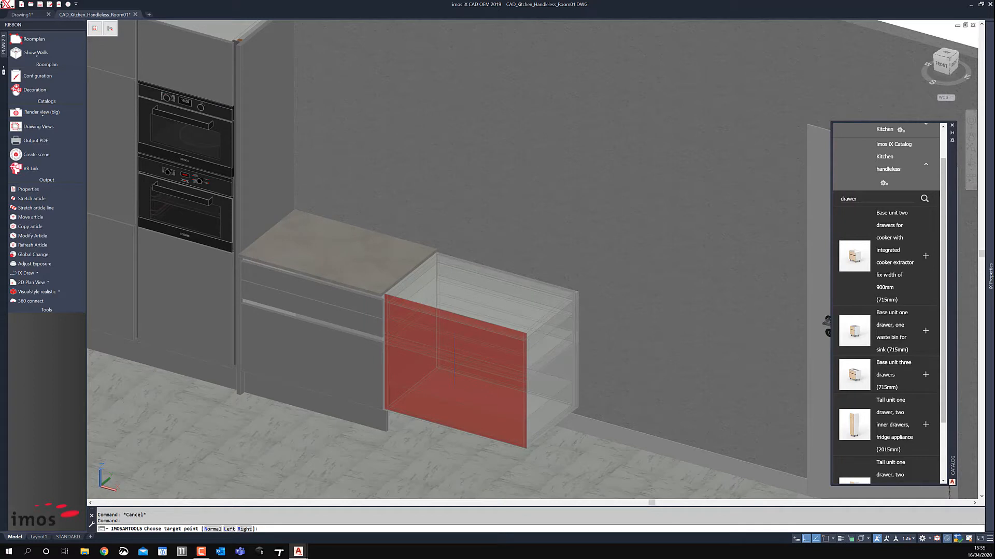
pyautogui.click(455, 358)
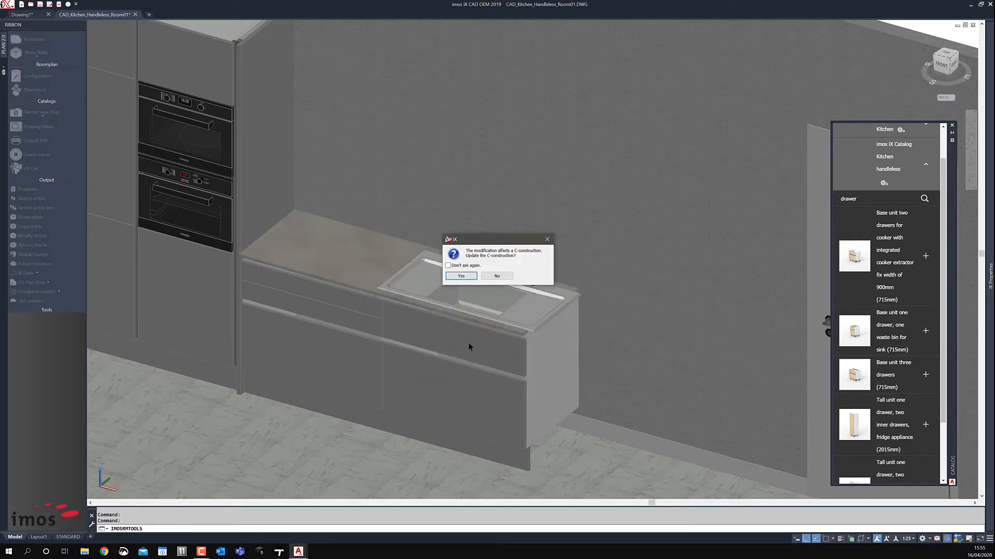
pyautogui.click(467, 278)
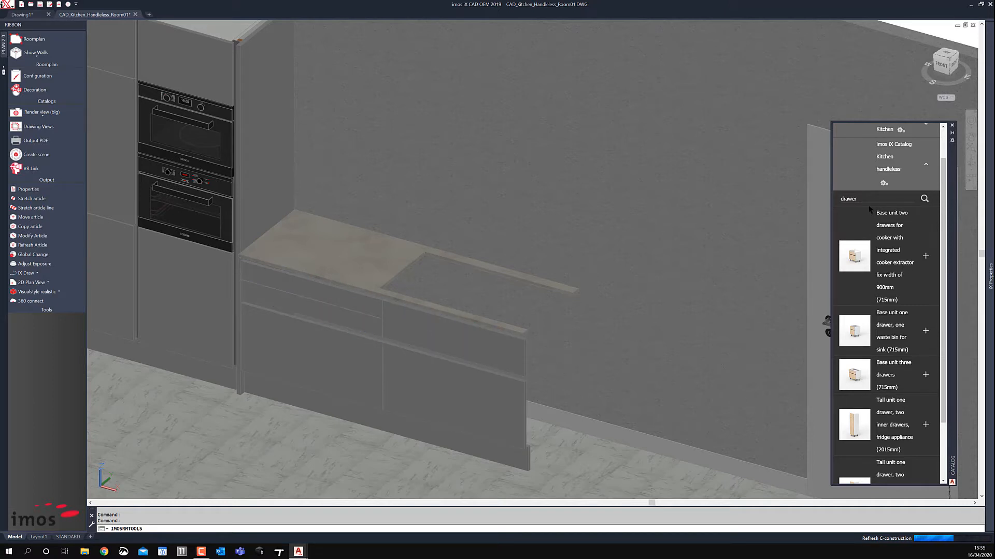
# Copy the three-drawer base unit to the free side of the sink unit
pyautogui.click(30, 227)
pyautogui.click(323, 325)
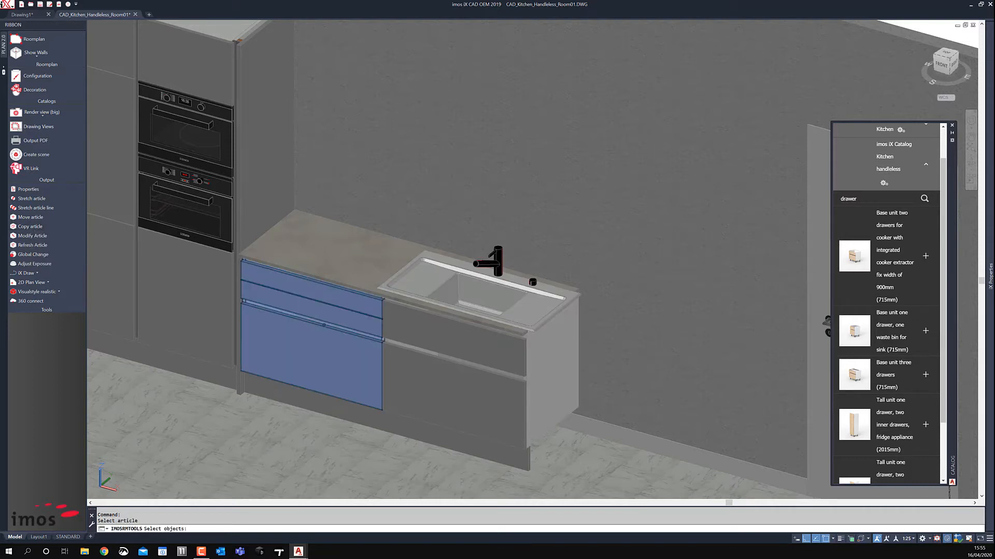
pyautogui.press('Return')
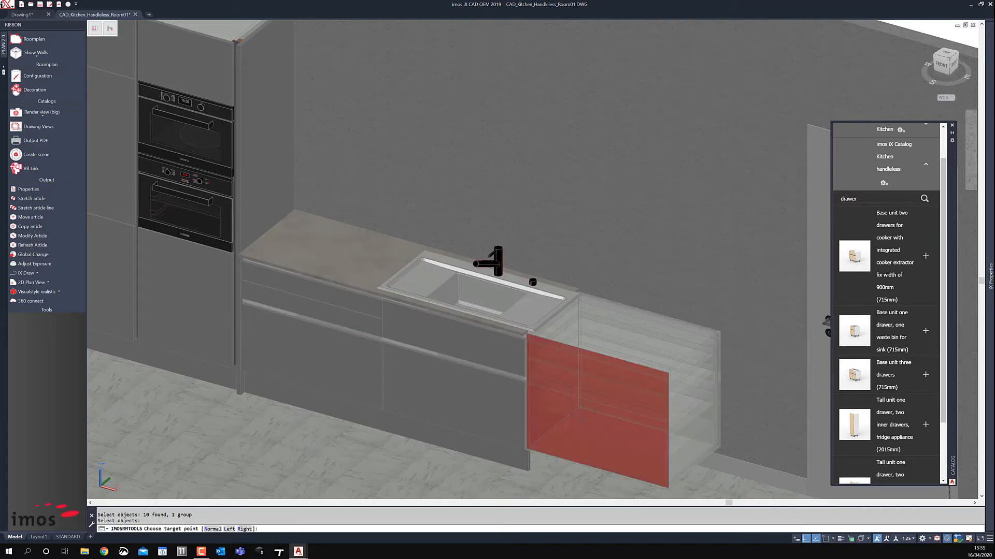
pyautogui.click(580, 420)
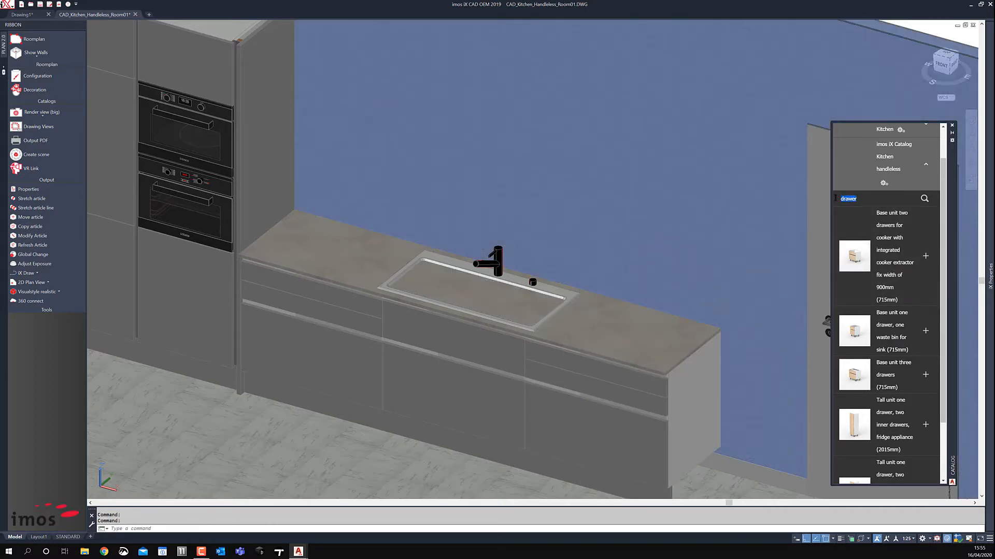
# Search the catalog for panel and close the base run with a Right Vertical Panel for handleless kitchen
pyautogui.press('BackSpace')
pyautogui.press('BackSpace')
pyautogui.press('BackSpace')
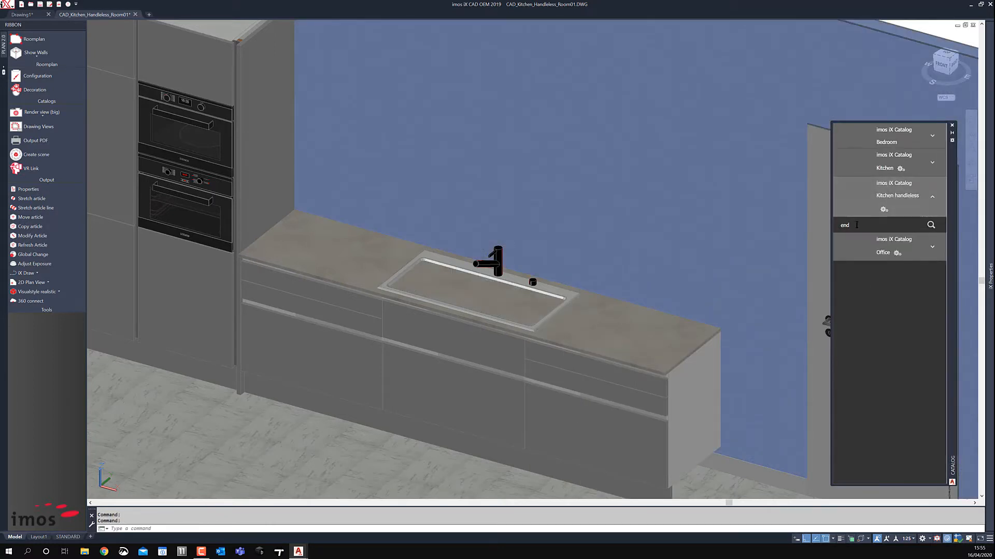
pyautogui.write('panel')
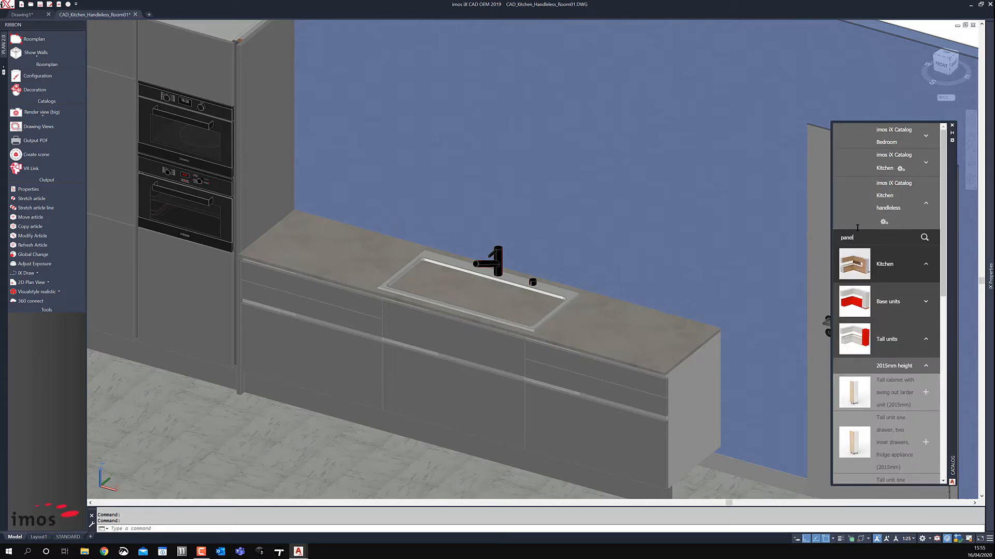
pyautogui.scroll(-6, 876, 228)
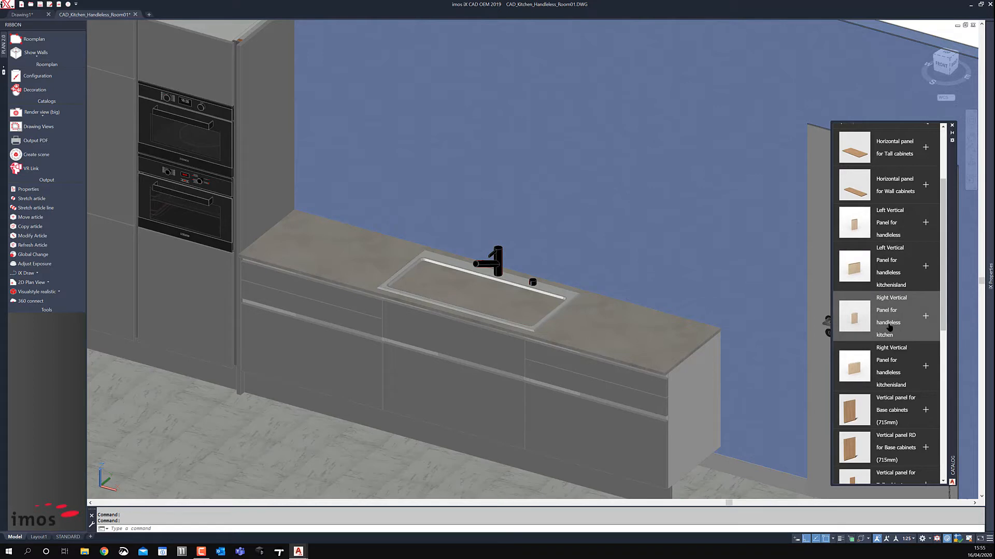
pyautogui.click(926, 317)
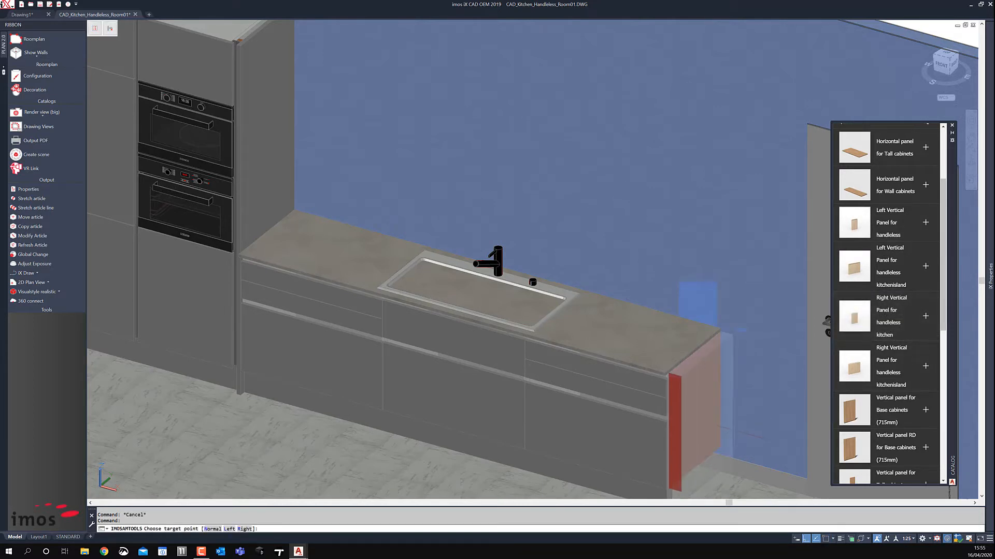
pyautogui.click(729, 430)
# Search the catalog for wall and set the Wall unit one flap door animation (780mm) to use Bracket 55kg
pyautogui.moveTo(438, 365); pyautogui.dragTo(435, 386, button='middle')
pyautogui.scroll(5, 845, 183)
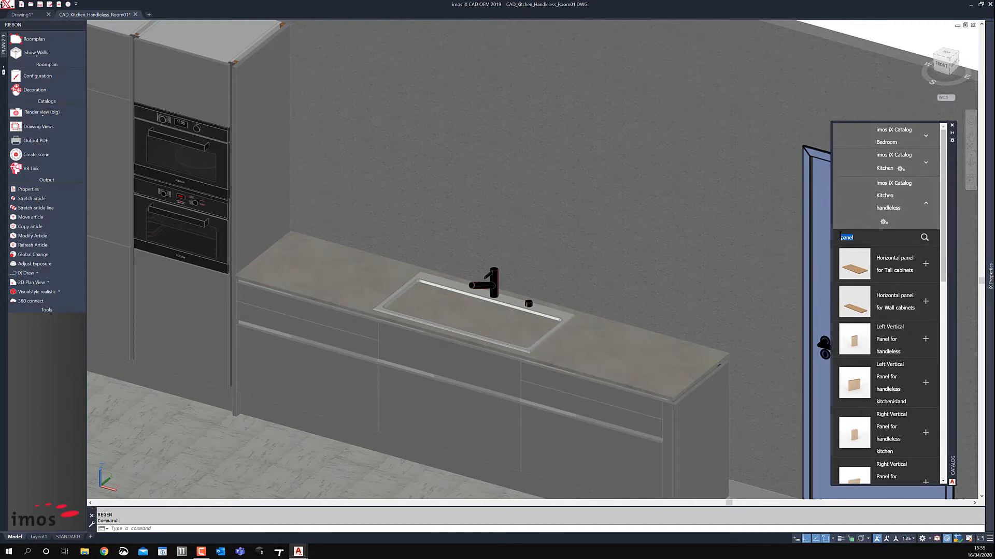
pyautogui.press('Return')
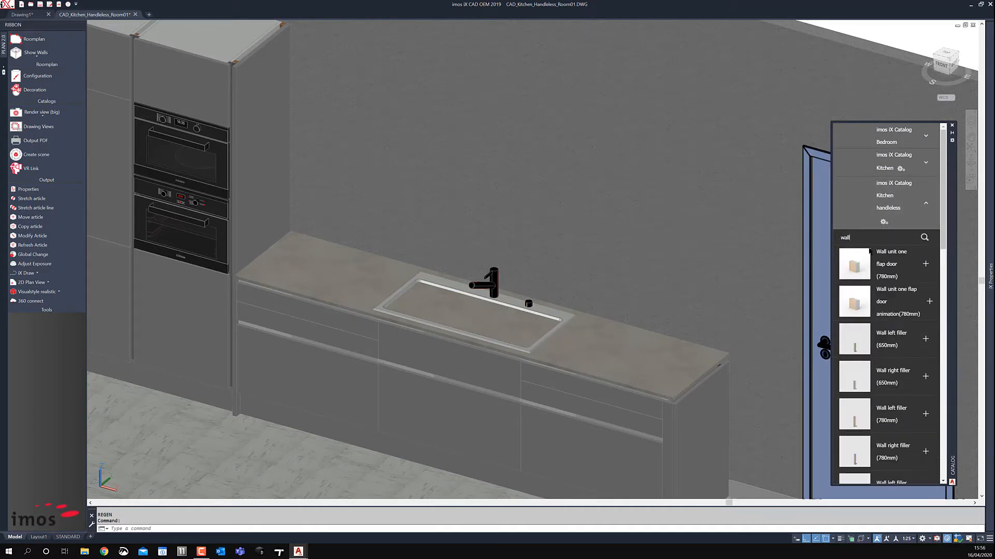
pyautogui.click(884, 303)
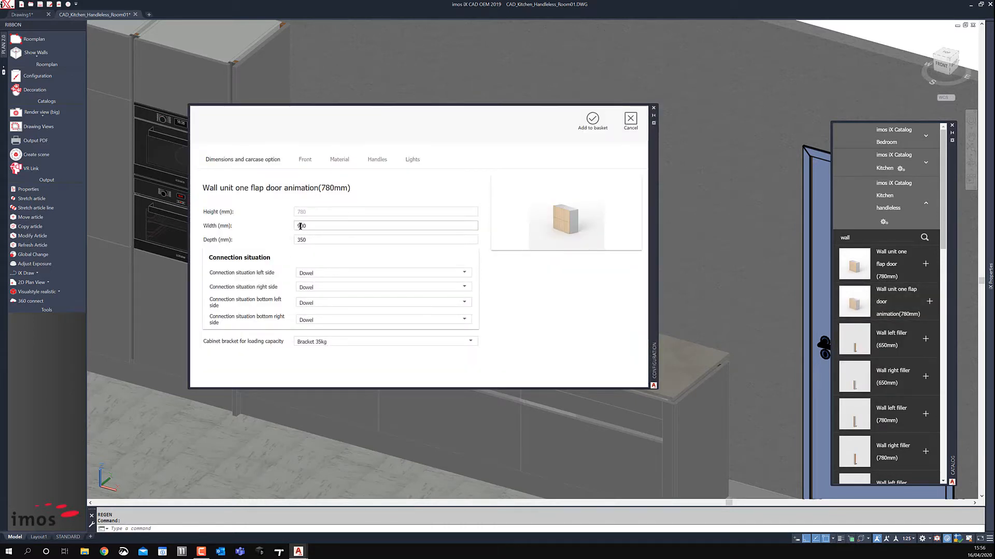
pyautogui.click(326, 341)
pyautogui.click(310, 372)
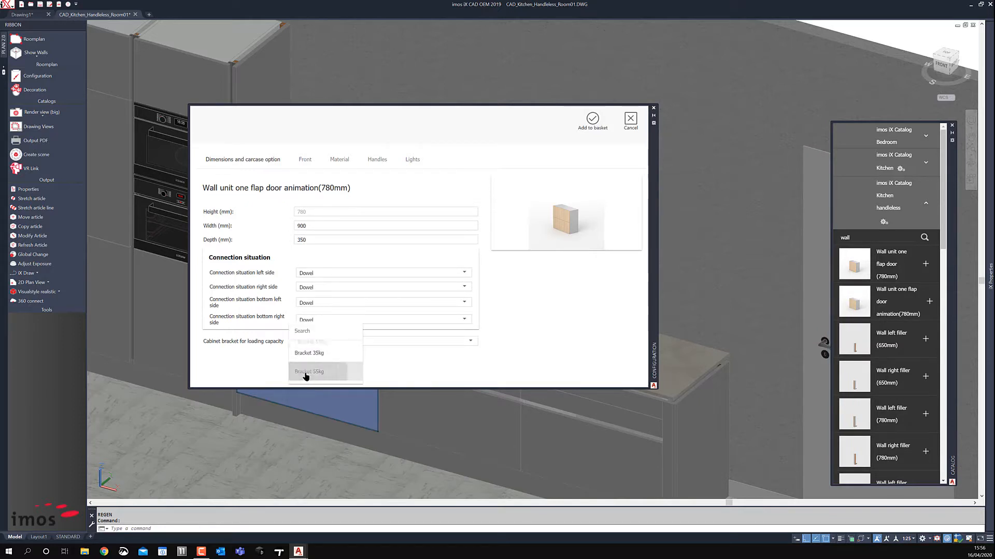
# Fit the wall unit with LED strips and Uplights, models HF 83374845 and HF 83374160 LED 2033, and place it against the tall end panel
pyautogui.click(412, 160)
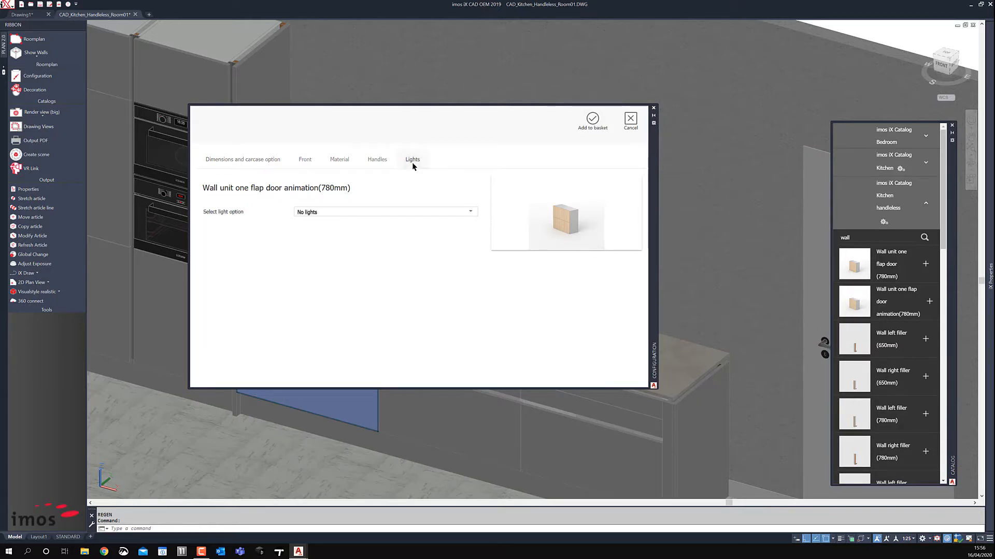
pyautogui.click(339, 212)
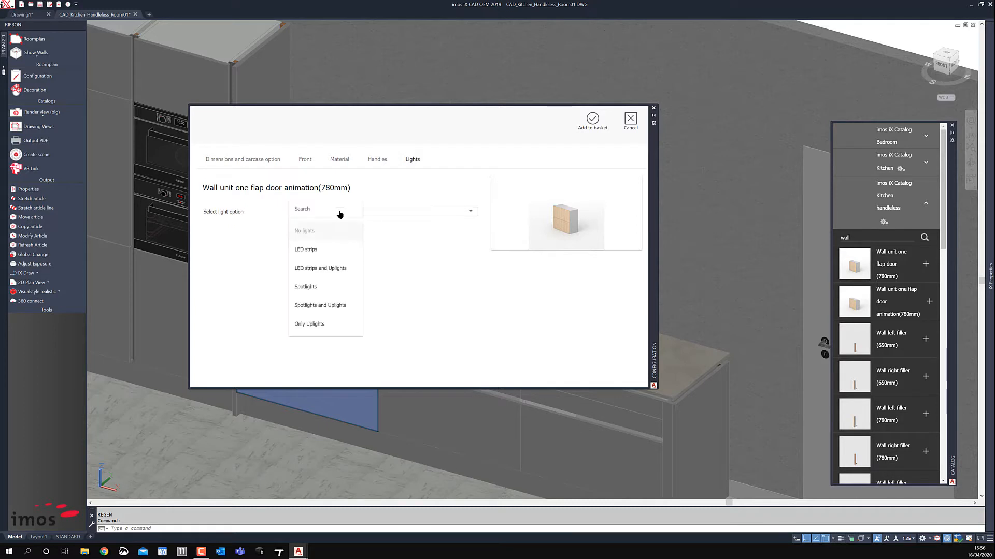
pyautogui.click(303, 269)
pyautogui.click(273, 267)
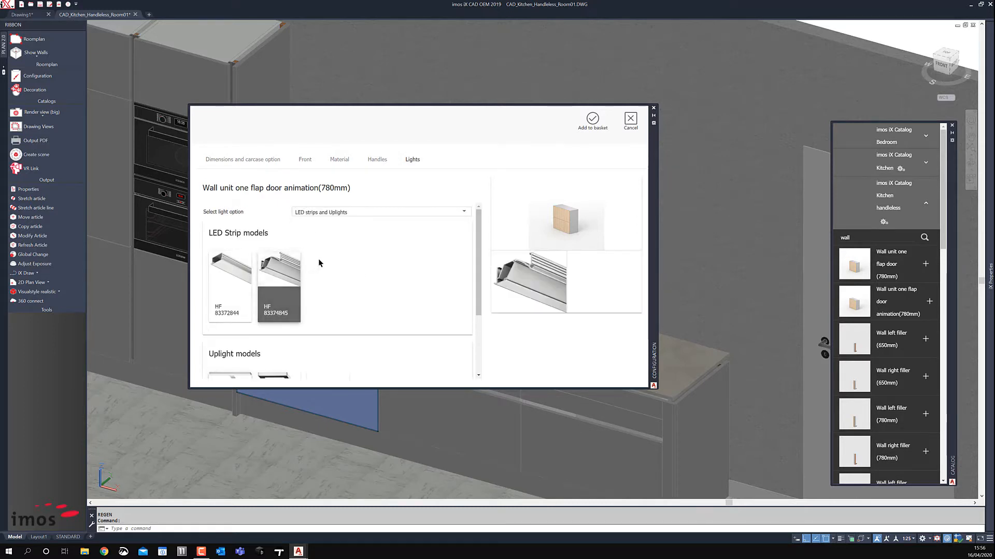
pyautogui.scroll(-2, 318, 259)
pyautogui.click(291, 293)
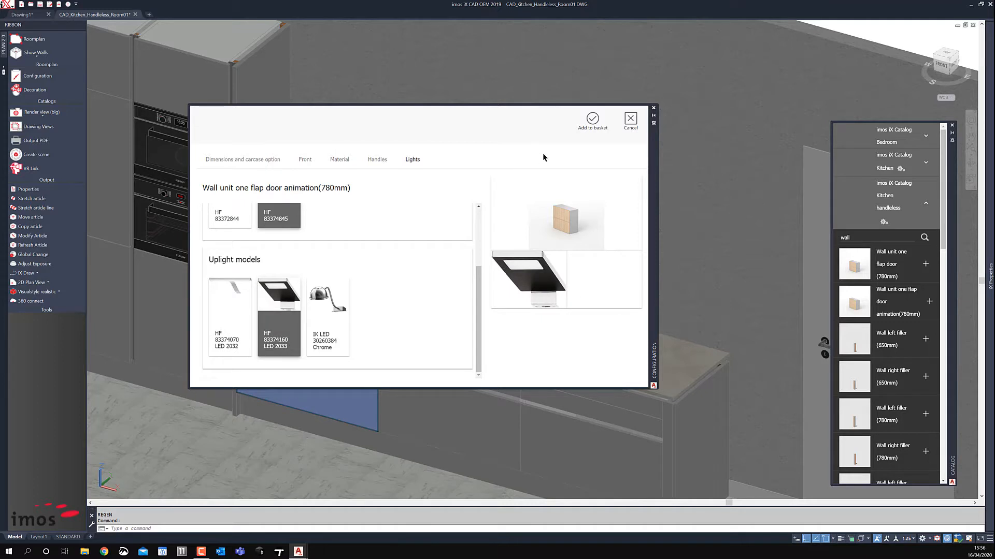
pyautogui.click(593, 119)
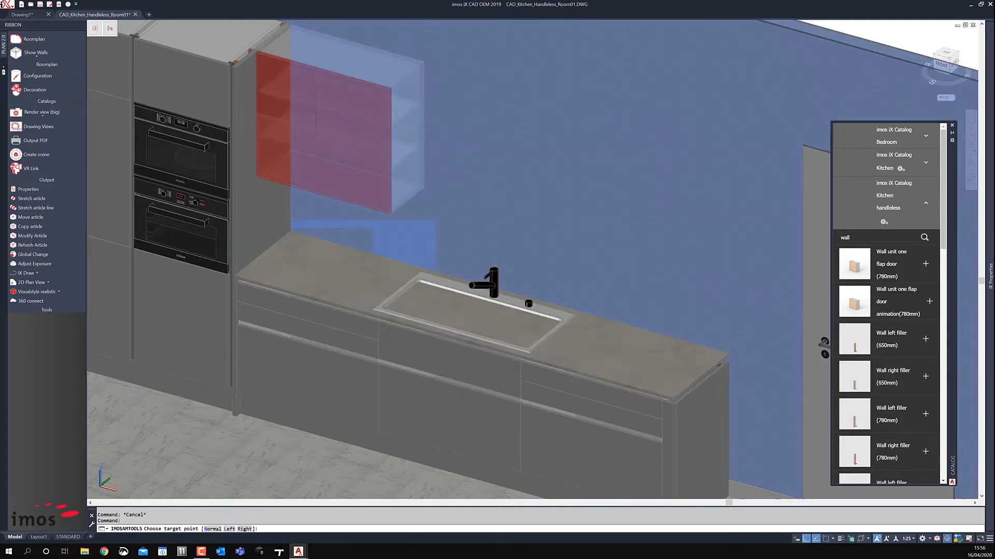
pyautogui.click(368, 136)
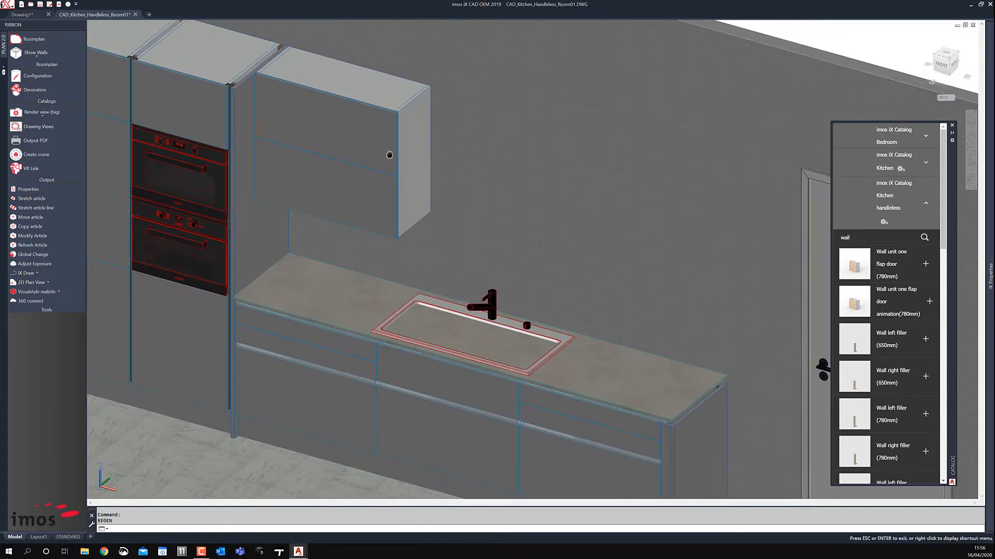
# Copy the flap door wall unit to its free side above the sink
pyautogui.click(30, 226)
pyautogui.click(341, 160)
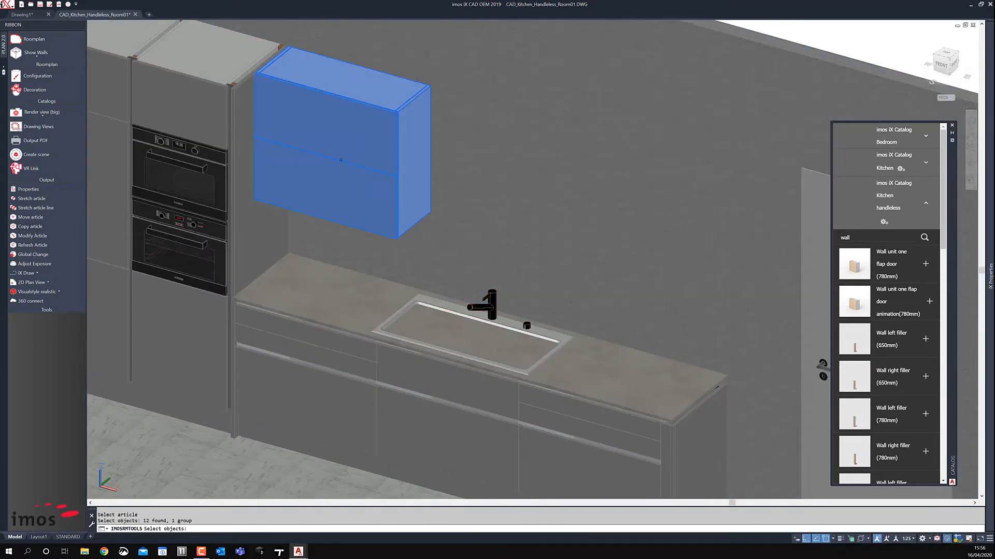
pyautogui.press('Return')
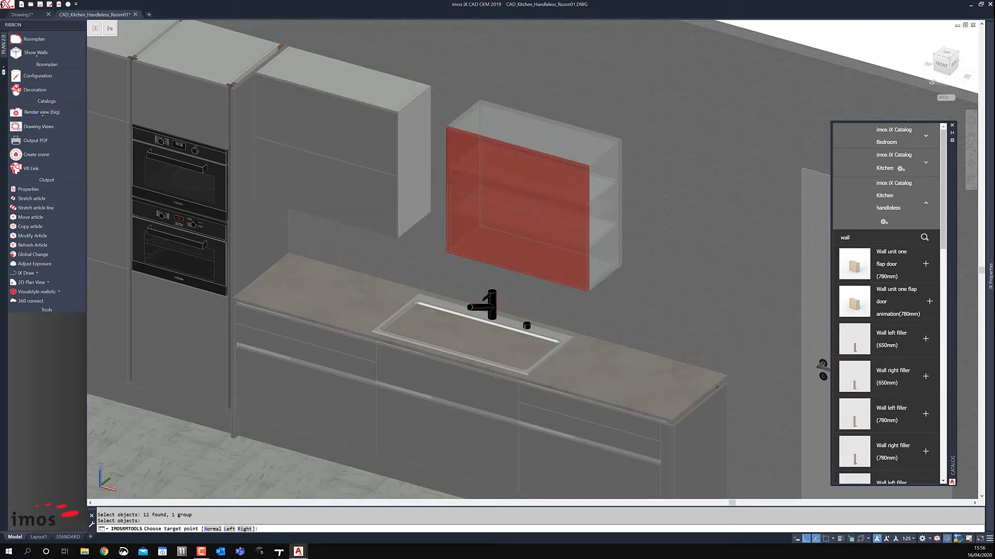
pyautogui.click(450, 228)
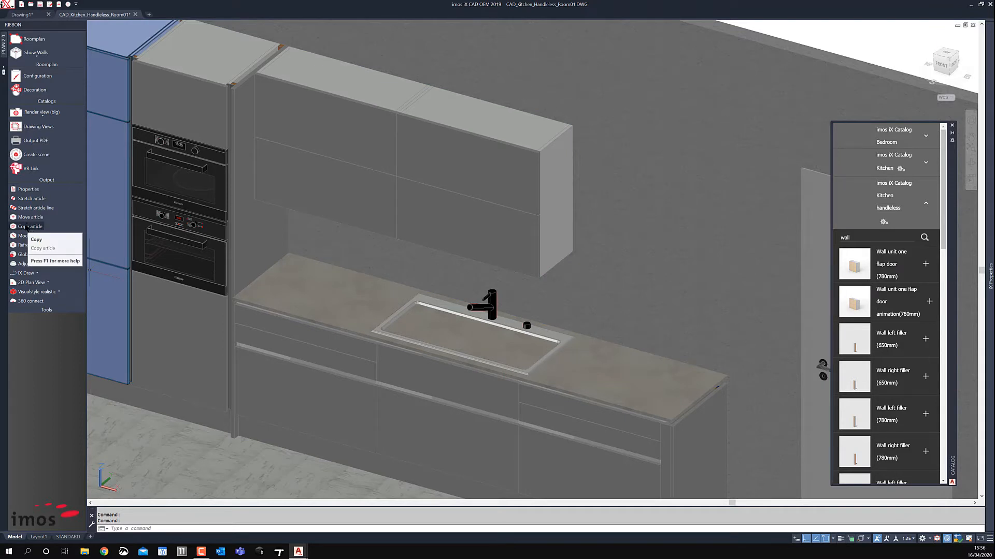
# Copy the wall unit above the sink to its free side towards the door, extending the upper row
pyautogui.click(29, 226)
pyautogui.click(476, 197)
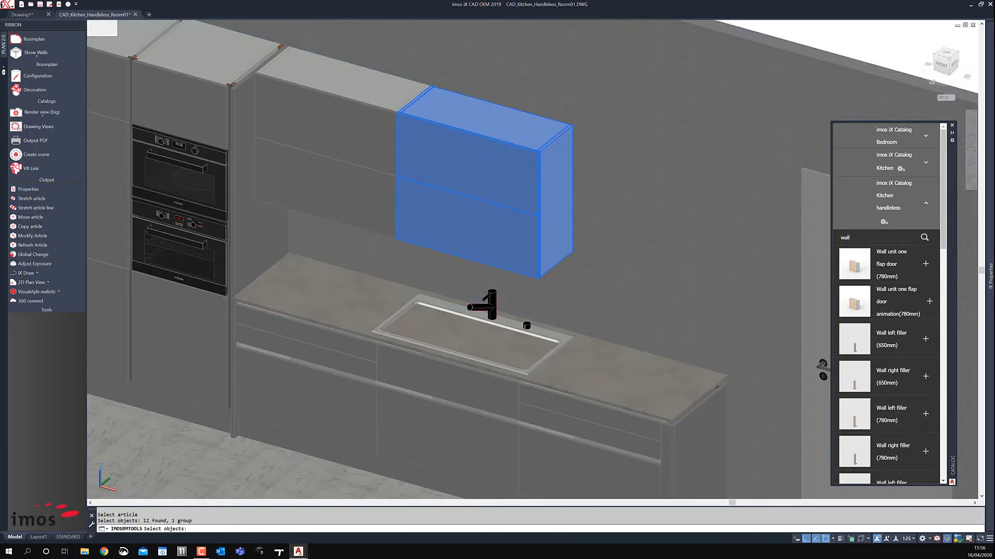
pyautogui.press('Return')
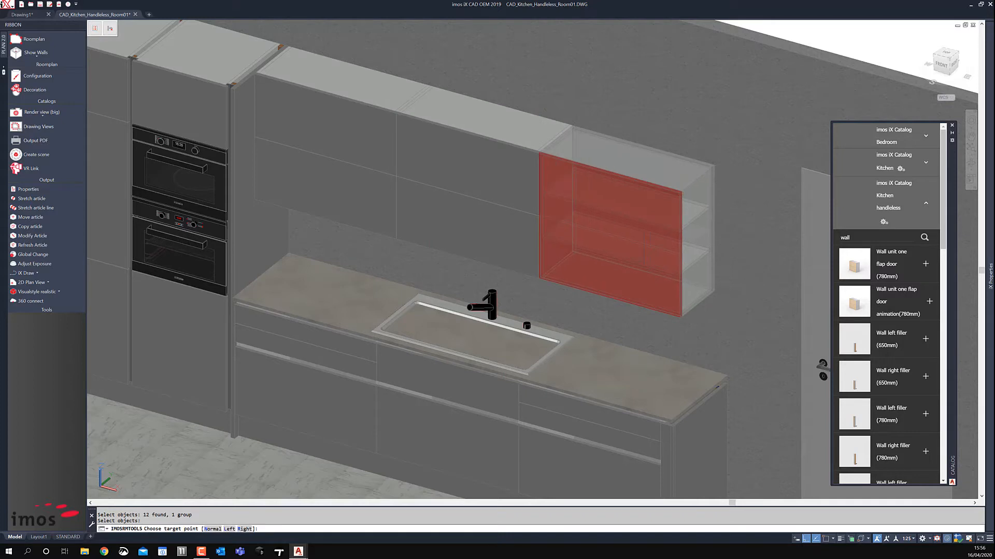
pyautogui.click(612, 268)
# Modify the outermost wall unit nearest the door, setting its right side to Finished
pyautogui.scroll(-5, 660, 244)
pyautogui.scroll(8, 533, 215)
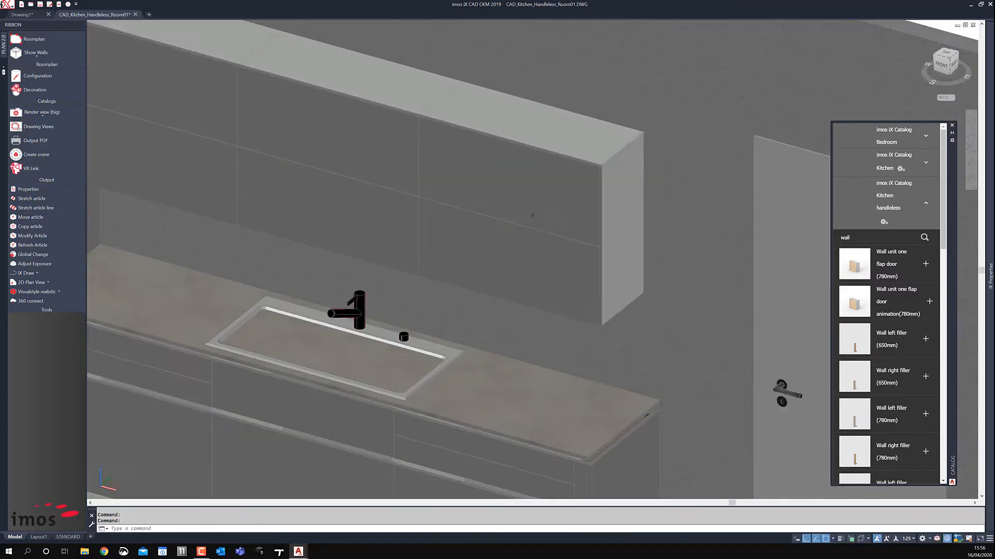
pyautogui.scroll(2, 533, 215)
pyautogui.moveTo(492, 201); pyautogui.dragTo(423, 224, button='middle')
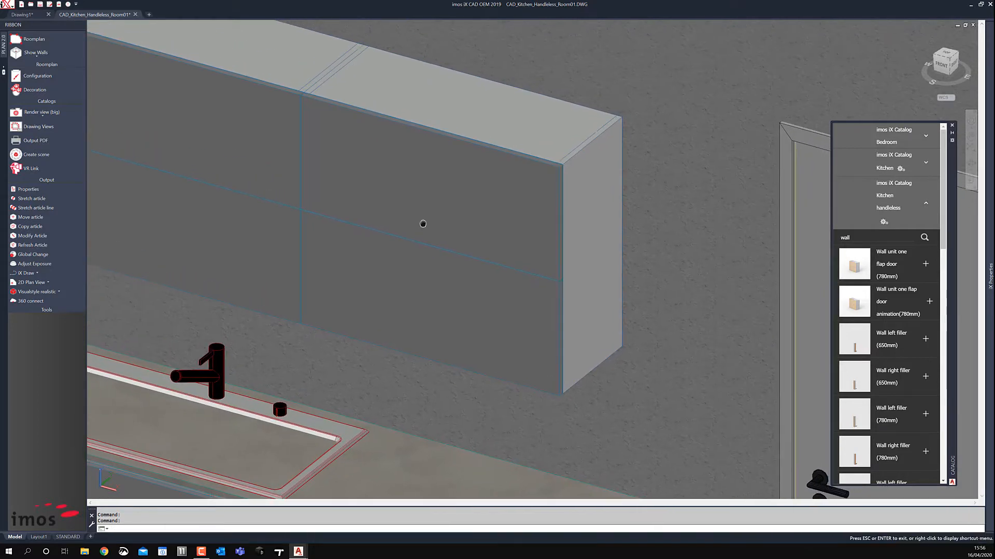
pyautogui.click(37, 235)
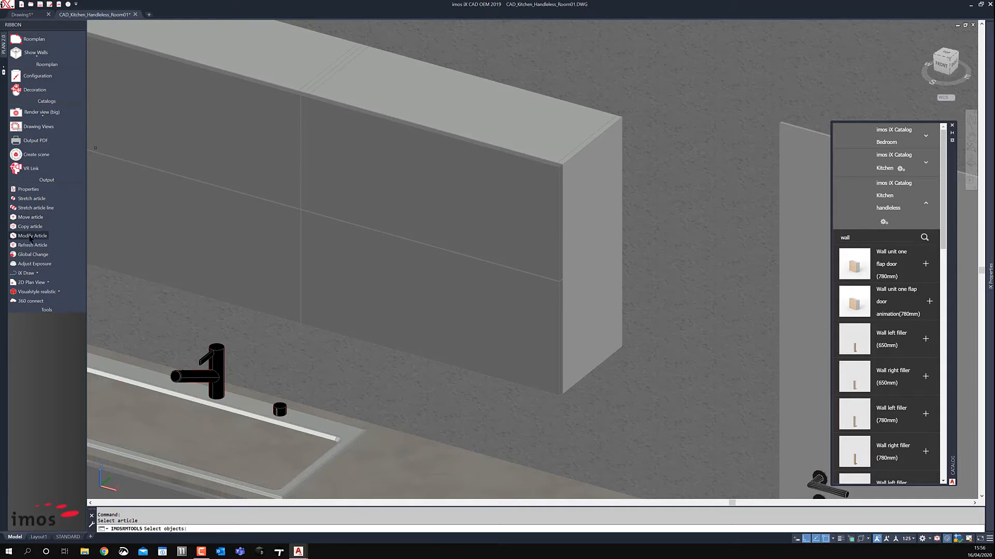
pyautogui.click(386, 214)
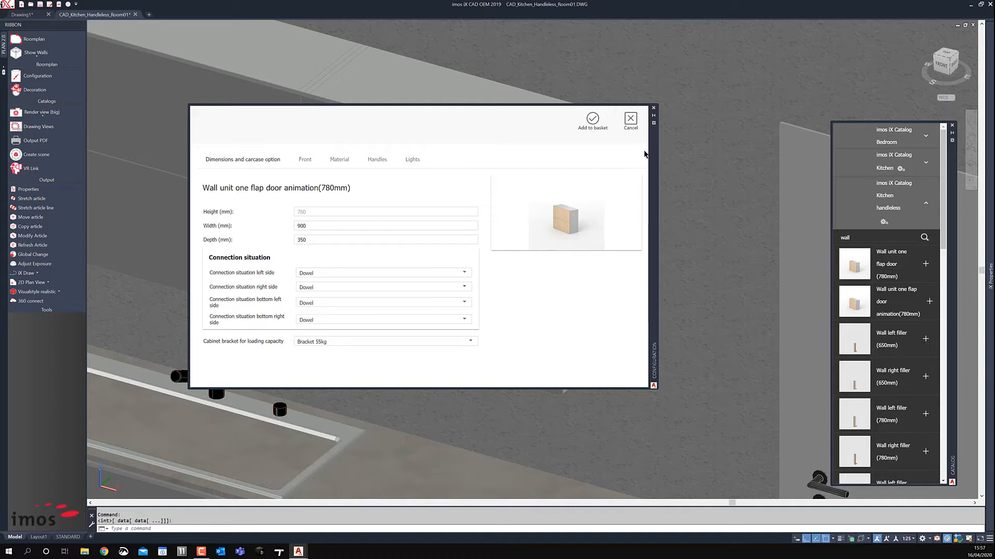
pyautogui.moveTo(654, 153); pyautogui.dragTo(545, 146)
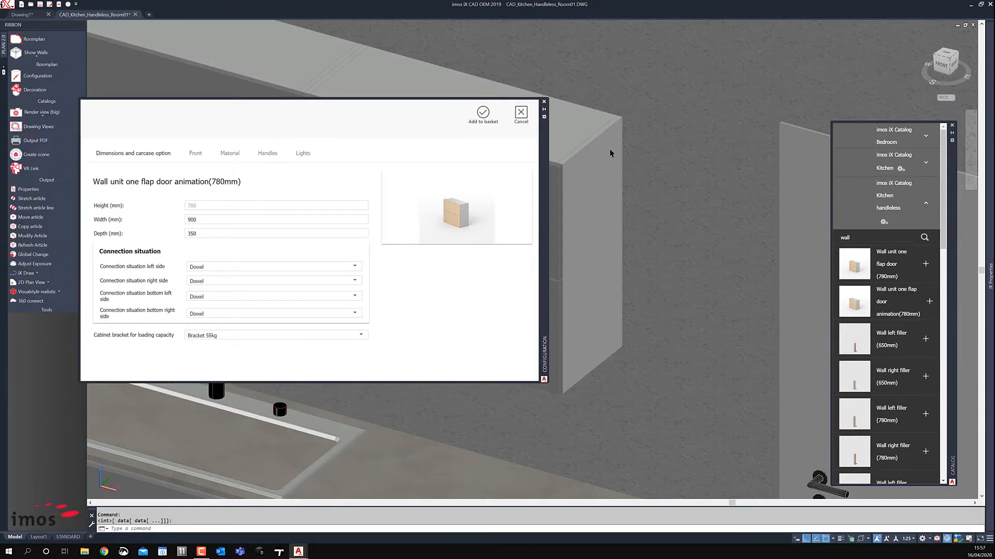
pyautogui.click(231, 154)
pyautogui.scroll(-3, 374, 289)
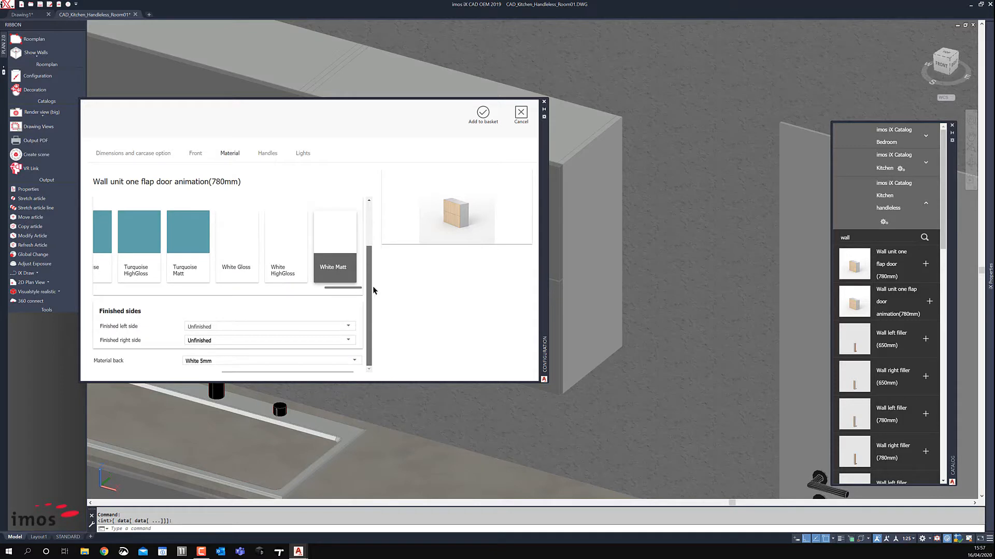
pyautogui.click(220, 340)
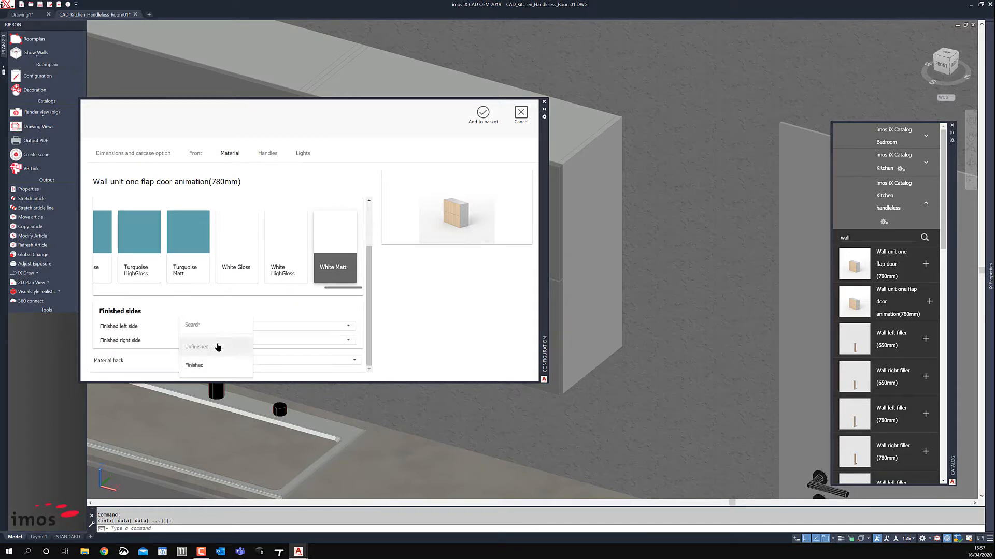
pyautogui.click(198, 364)
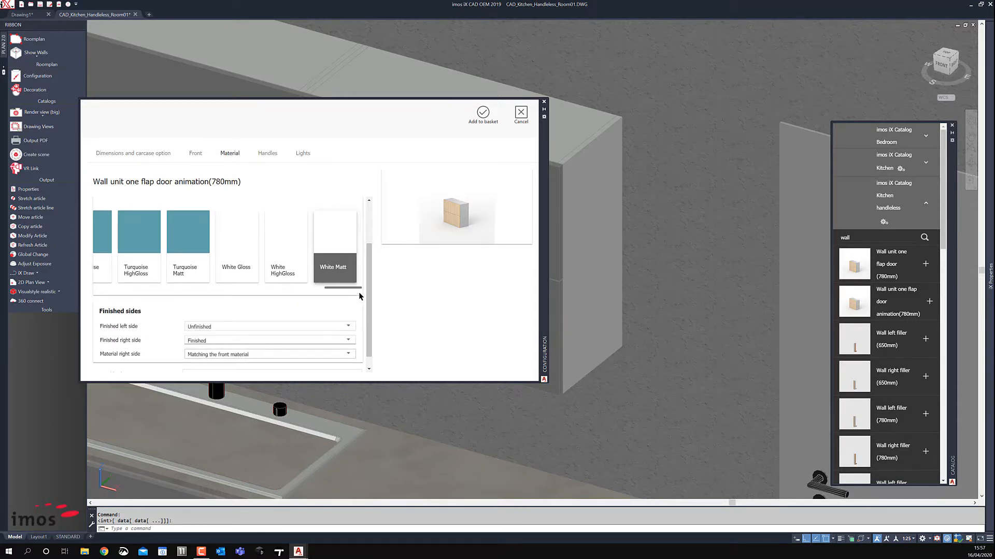
pyautogui.click(483, 114)
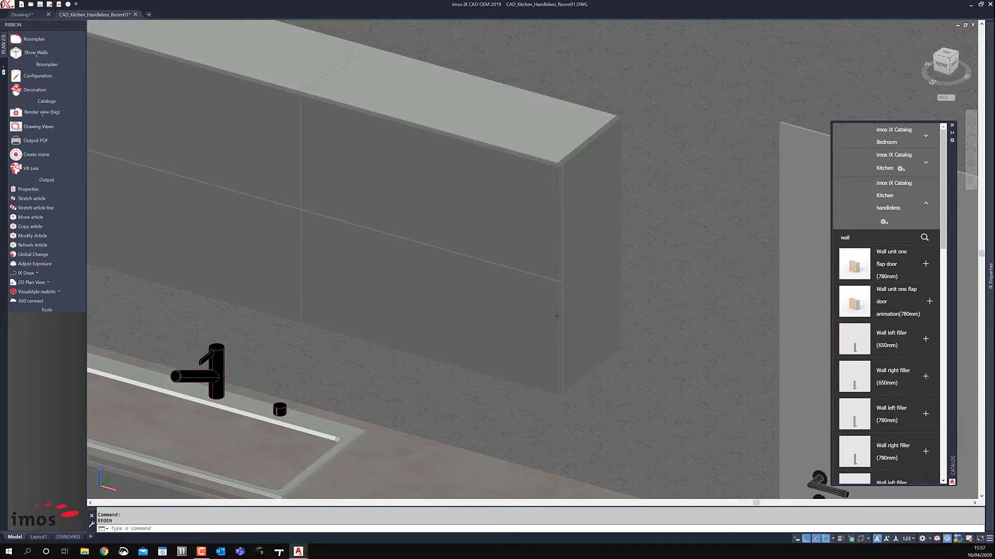
# Search the catalog for nich and choose the Niche Panel Glass for configuration
pyautogui.scroll(-2, 415, 281)
pyautogui.scroll(-3, 291, 236)
pyautogui.moveTo(293, 238); pyautogui.dragTo(453, 247, button='middle')
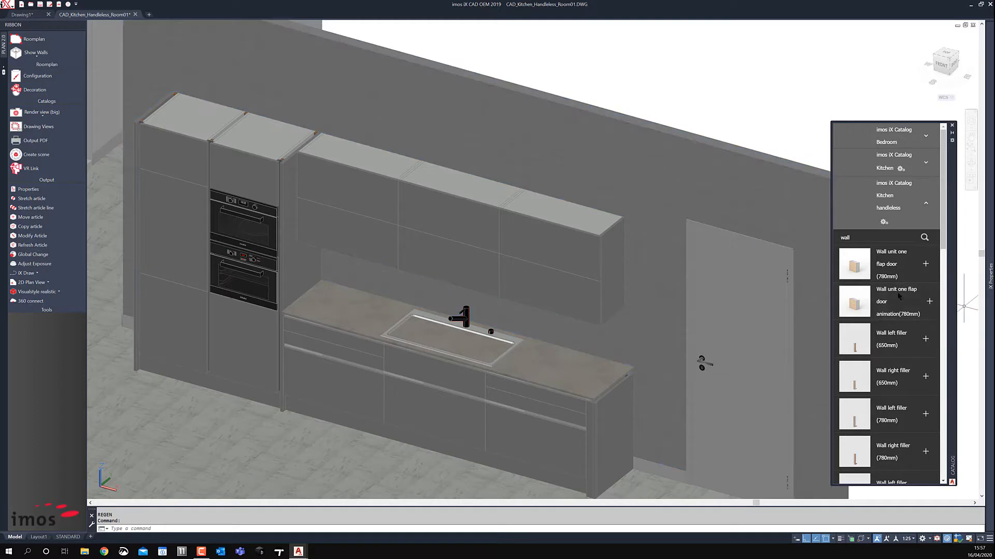
pyautogui.moveTo(860, 239); pyautogui.dragTo(832, 241)
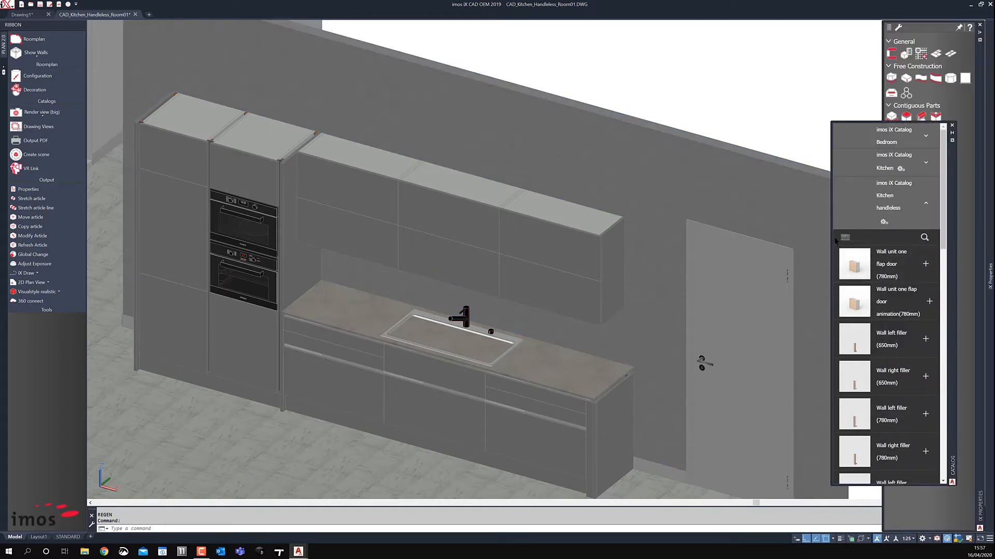
pyautogui.click(858, 237)
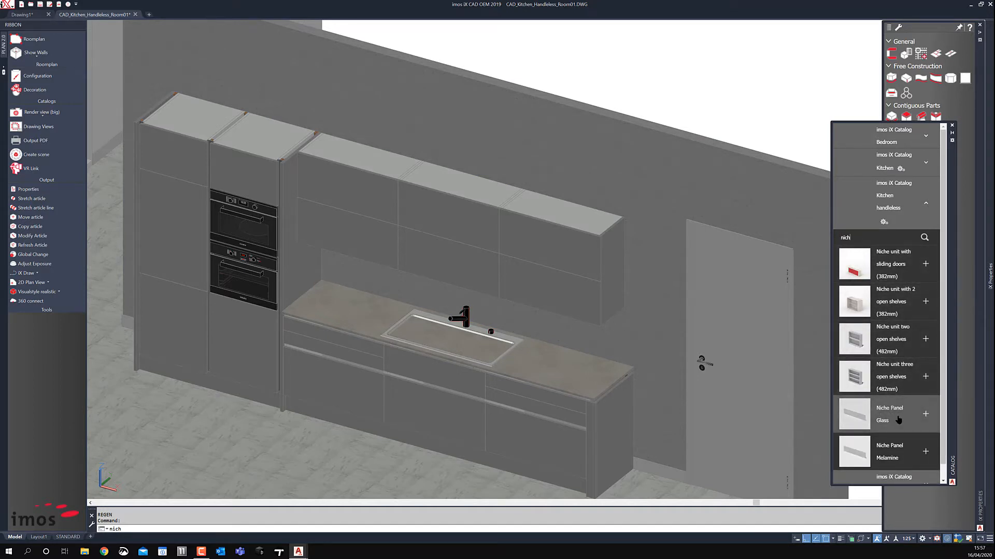
pyautogui.click(925, 414)
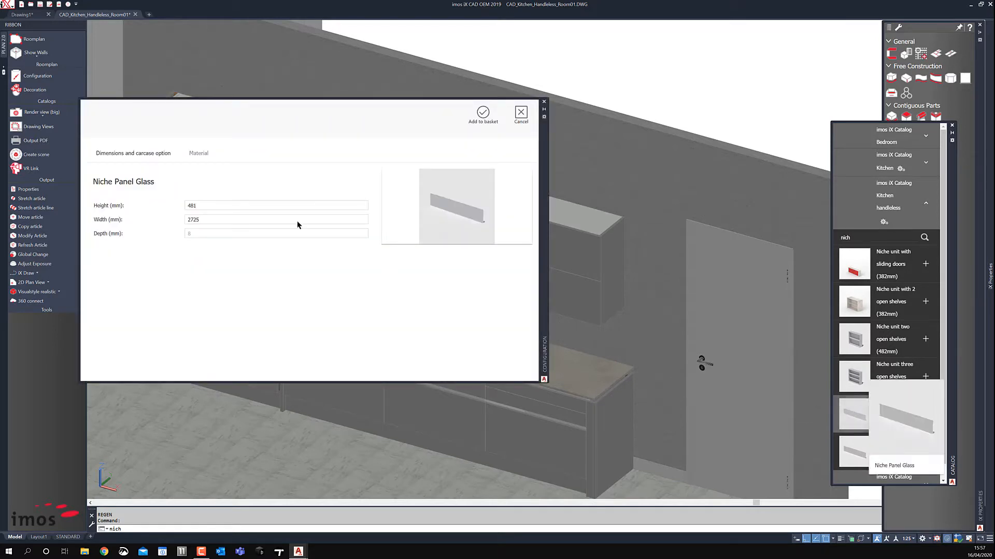
# Give the glass niche panel the Lava material and place it on the wall between the worktop and the wall units
pyautogui.click(197, 154)
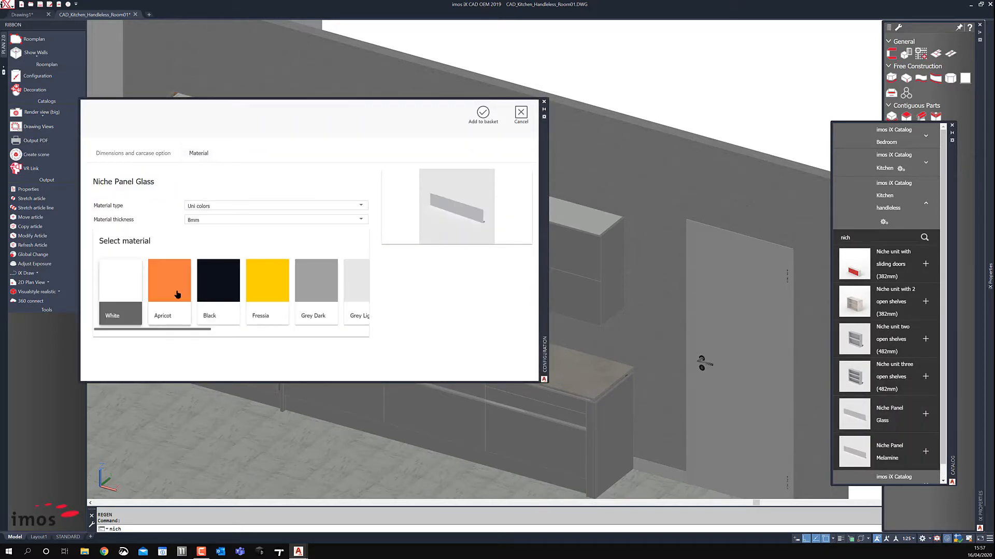
pyautogui.hscroll(5, 171, 288)
pyautogui.hscroll(-5, 167, 288)
pyautogui.hscroll(8, 188, 284)
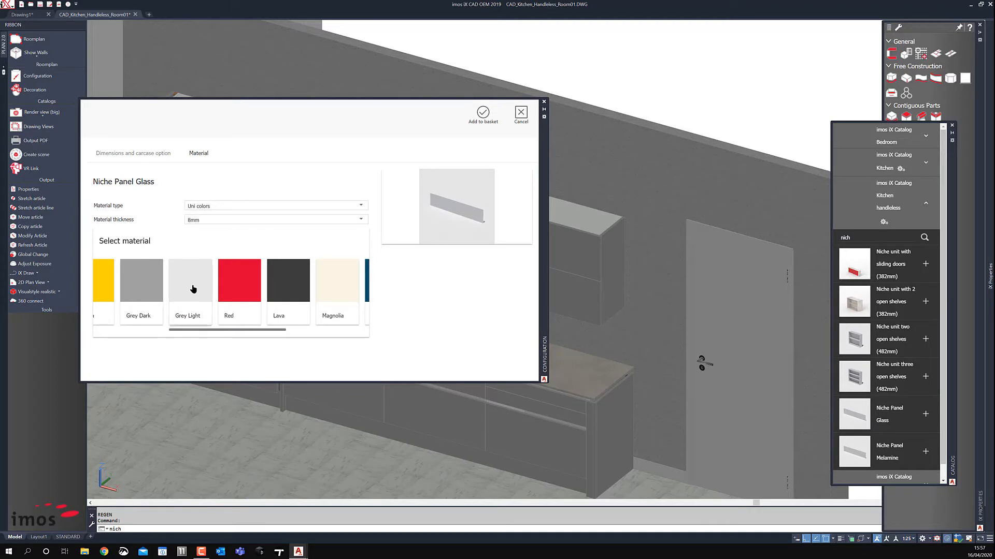
pyautogui.hscroll(-3, 259, 290)
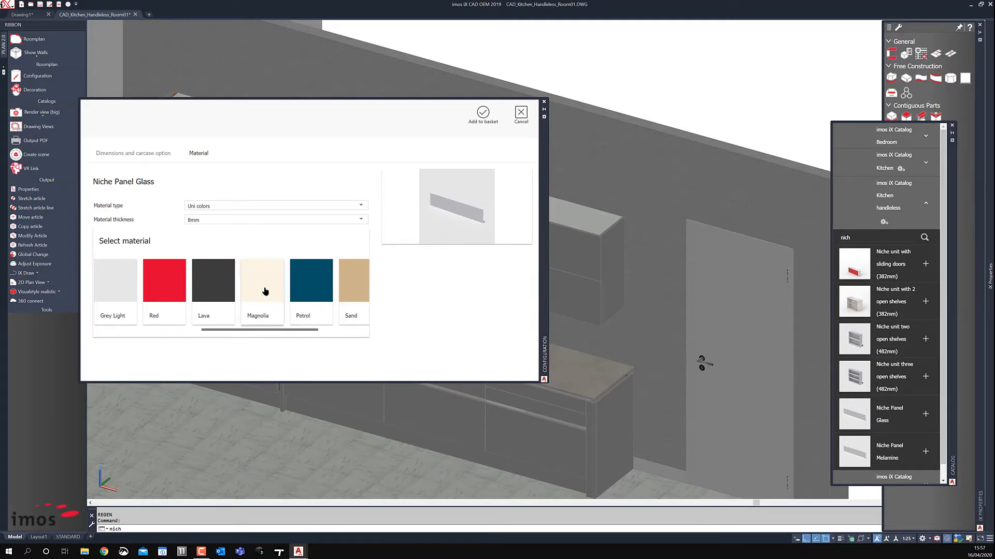
pyautogui.click(234, 280)
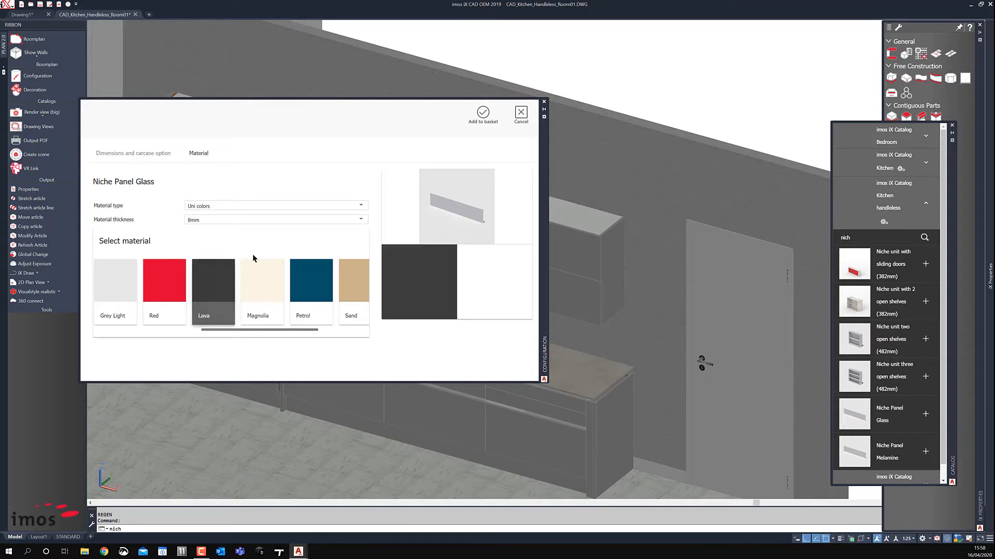
pyautogui.click(482, 121)
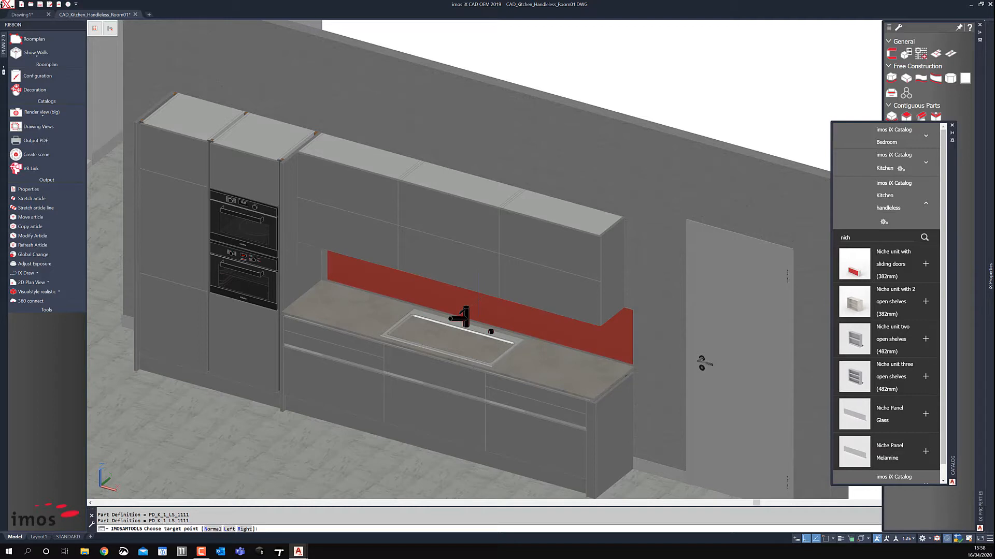
pyautogui.click(478, 299)
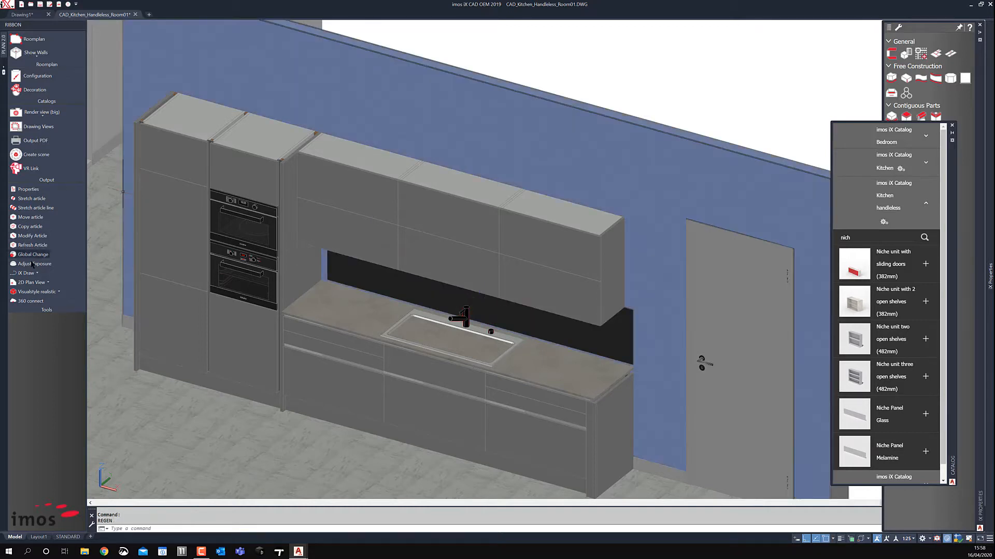
# Stretch the glass niche panel sideways until it meets the tall end panel beside the ovens
pyautogui.click(31, 199)
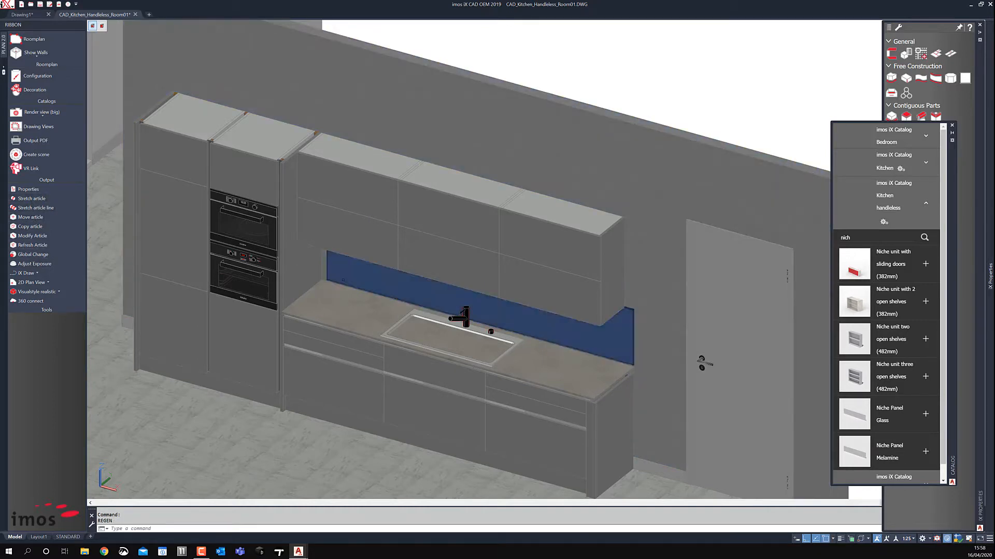
pyautogui.click(362, 279)
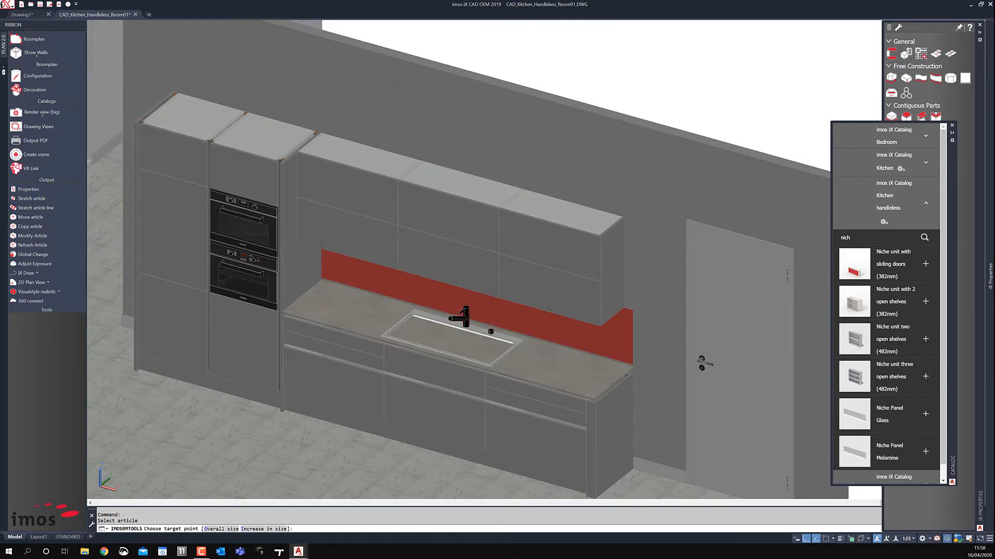
pyautogui.click(322, 279)
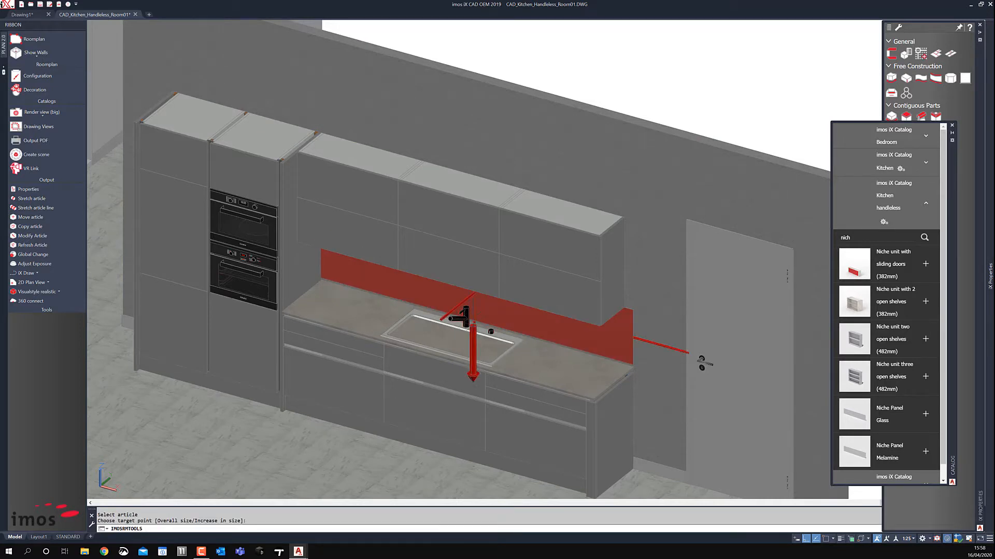
pyautogui.click(472, 328)
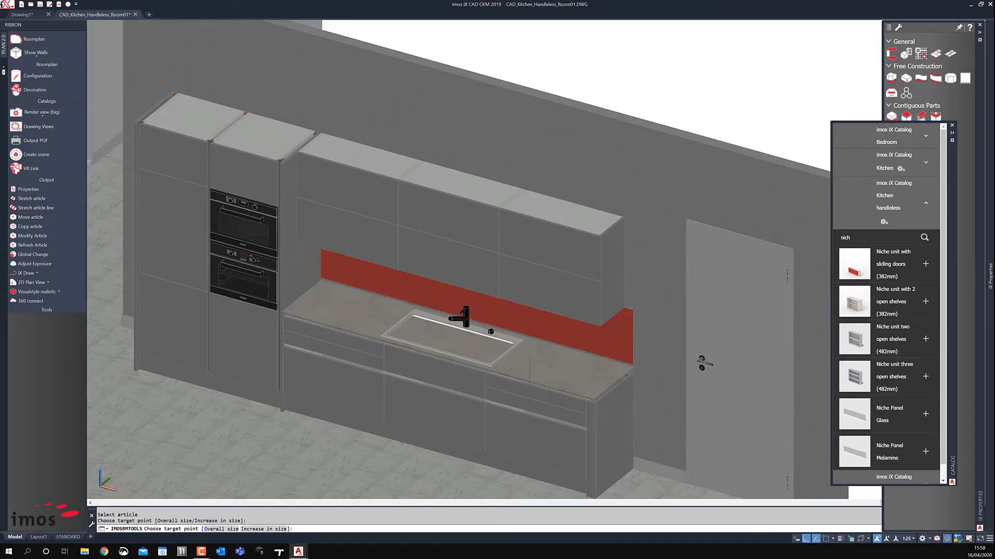
pyautogui.click(603, 395)
pyautogui.press('Escape')
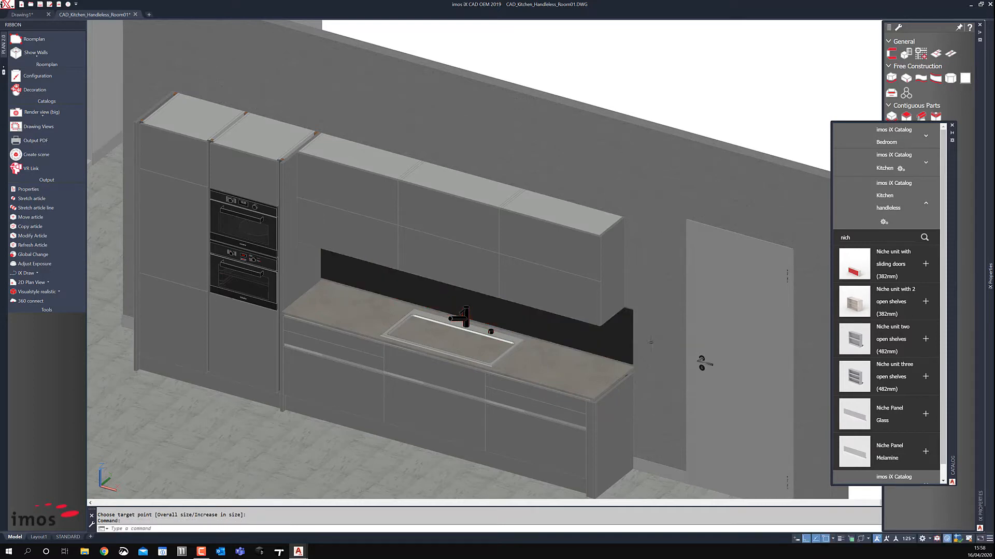
# Examine the selected niche panel's fit at its free end and along the whole kitchen run
pyautogui.click(616, 340)
pyautogui.scroll(4, 627, 346)
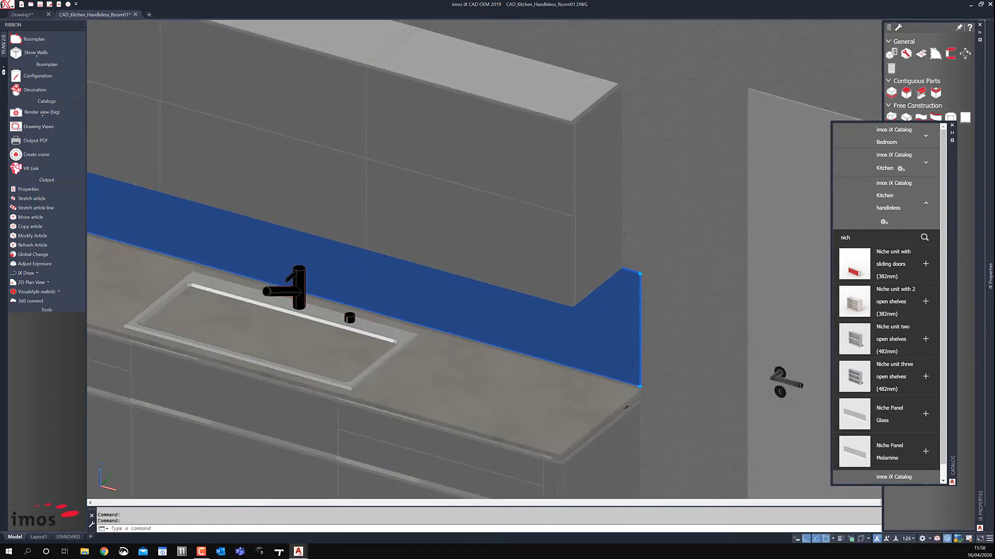
pyautogui.scroll(-5, 615, 324)
pyautogui.write('m')
pyautogui.press('Return')
pyautogui.click(610, 96)
pyautogui.write('10')
pyautogui.press('Return')
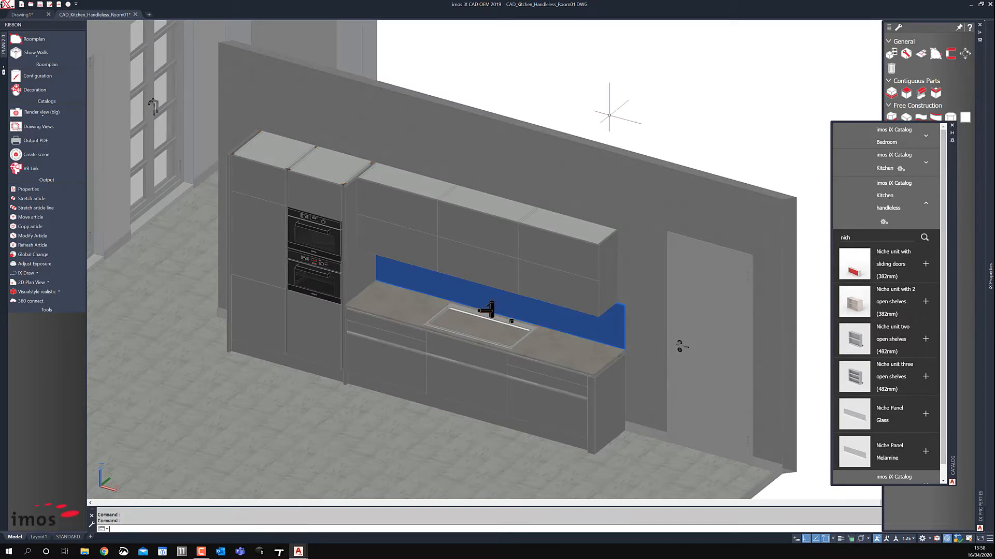
pyautogui.scroll(2, 631, 347)
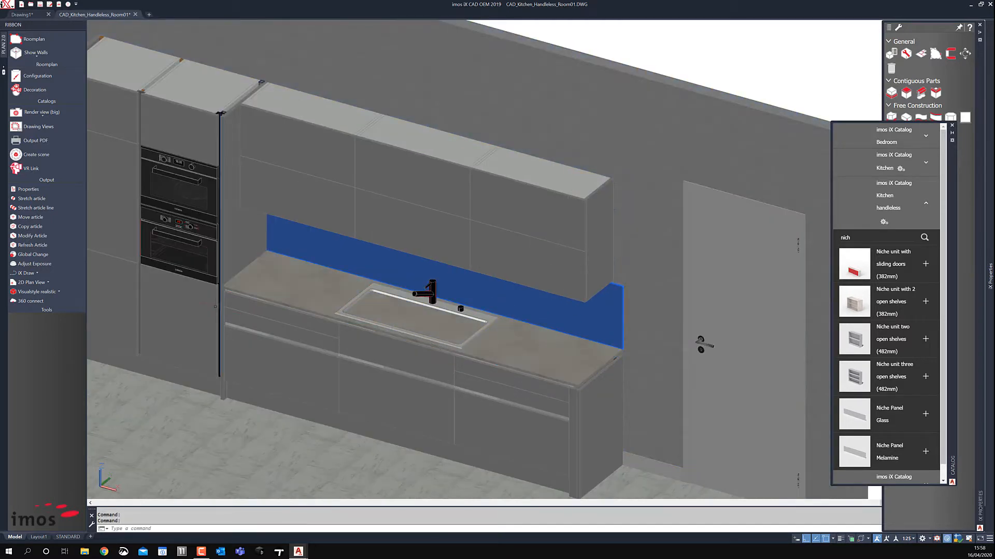
pyautogui.scroll(-3, 218, 309)
pyautogui.moveTo(354, 296); pyautogui.dragTo(470, 283, button='middle')
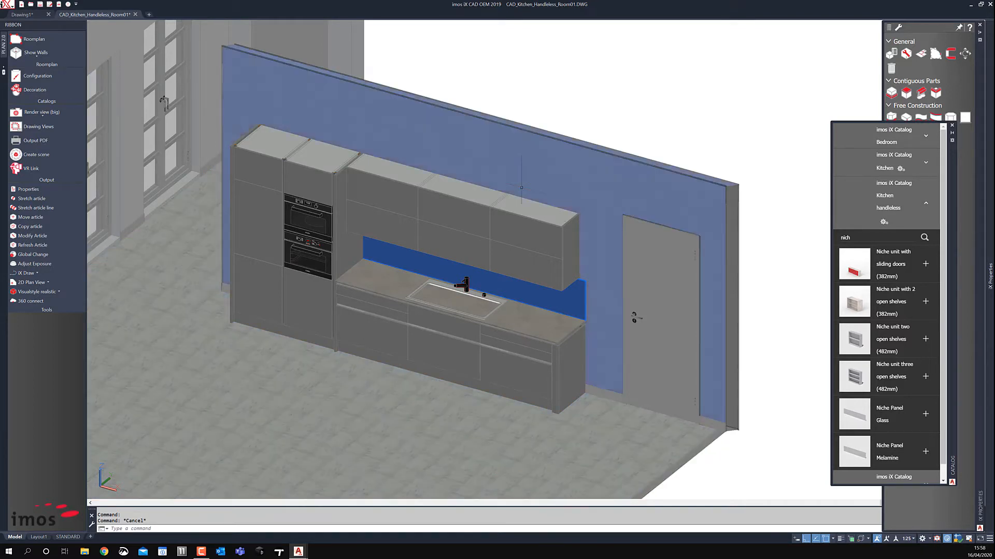
# Switch the room to the plan view of the current UCS
pyautogui.click(529, 79)
pyautogui.press('Escape')
pyautogui.press('Escape')
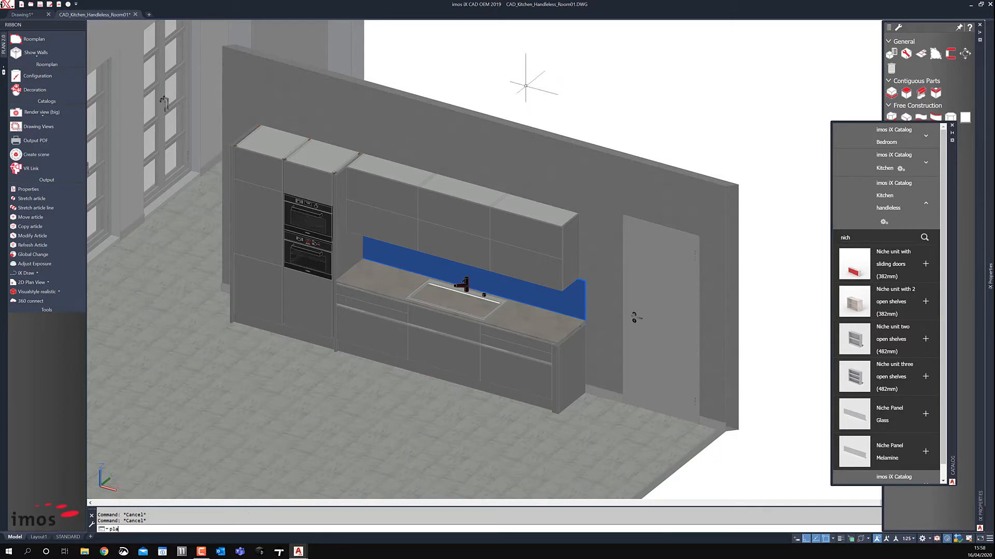
pyautogui.write('plan')
pyautogui.press('Return')
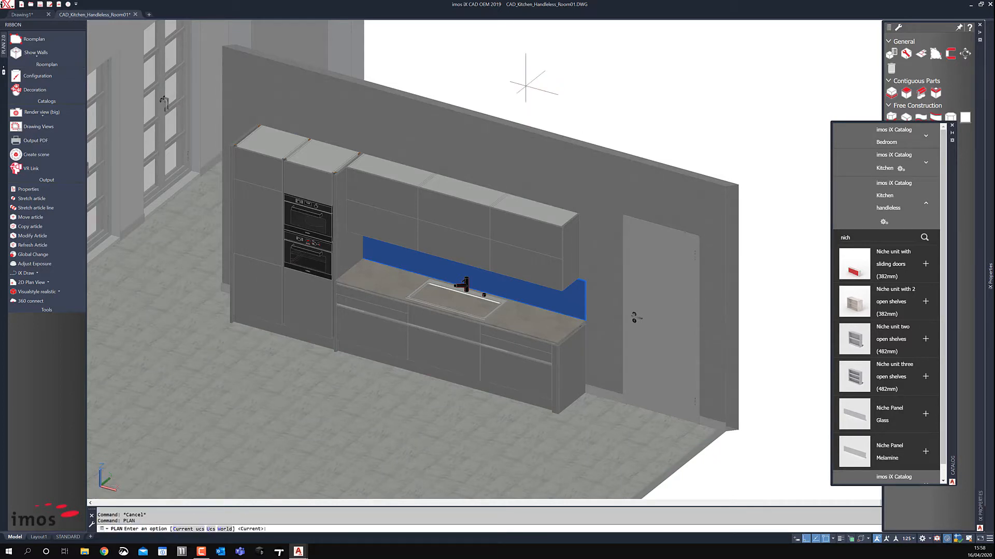
pyautogui.write('c')
pyautogui.press('Return')
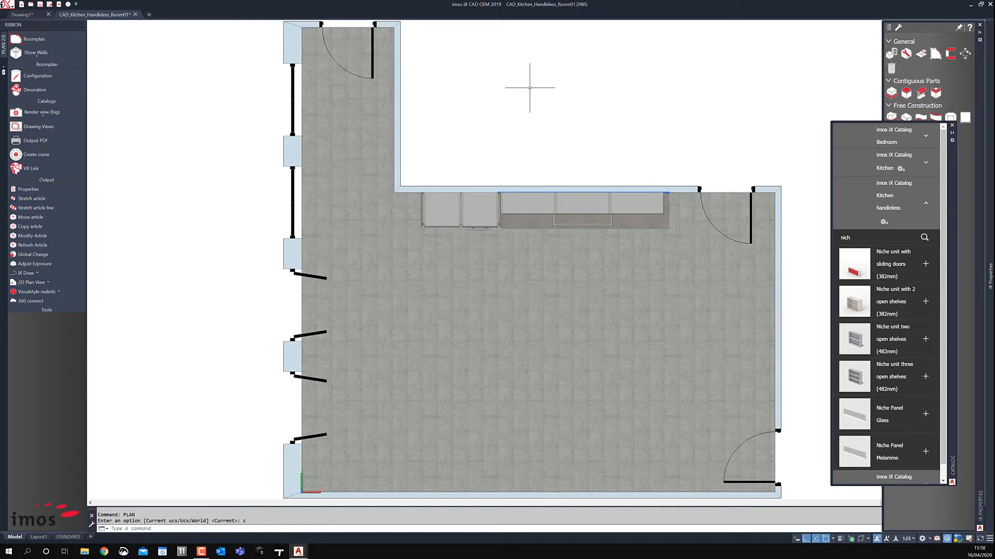
# Show the hidden elements again in the room's plan view
pyautogui.rightClick(525, 99)
pyautogui.moveTo(570, 197)
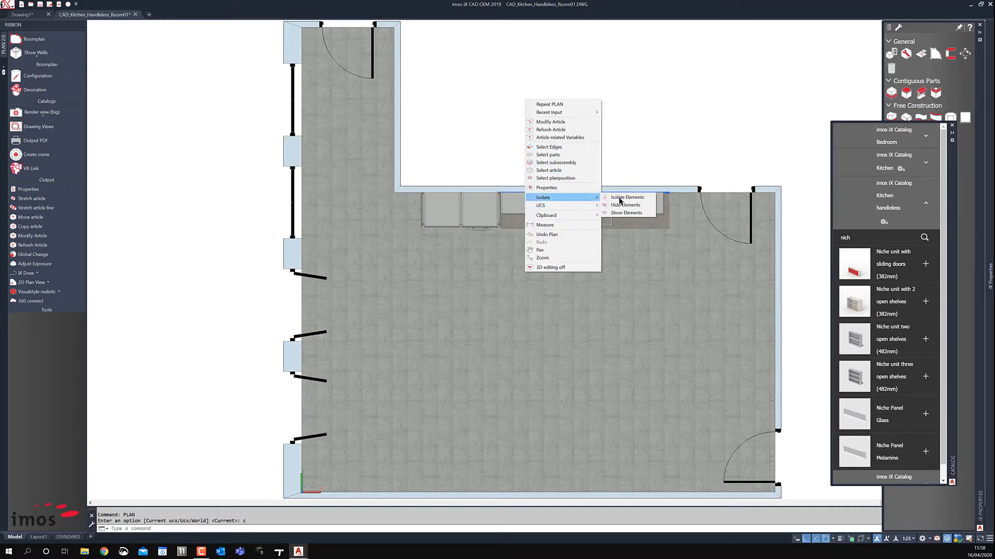
pyautogui.click(620, 198)
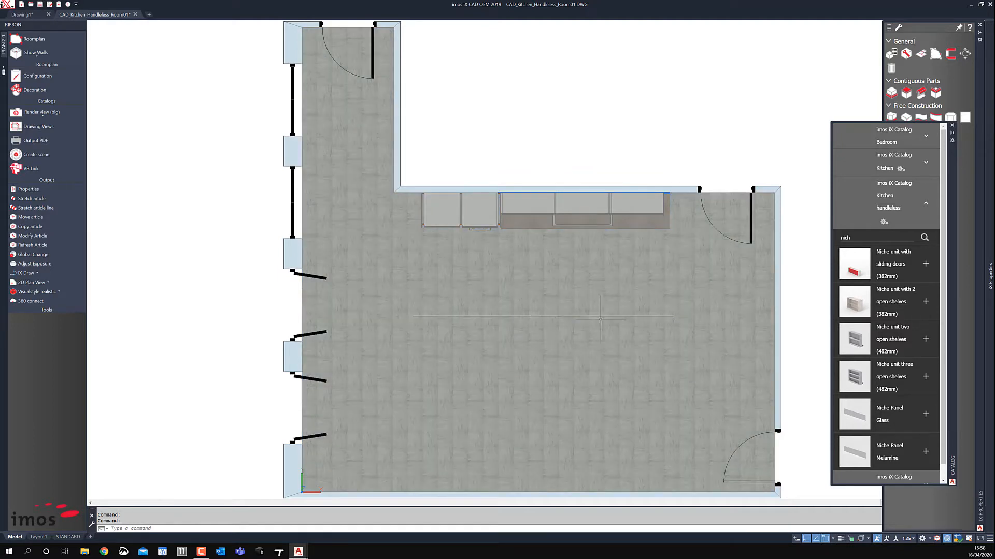
# Move the guide line in the middle of the room slightly sideways towards the door side, keeping it parallel to the kitchen run
pyautogui.click(561, 315)
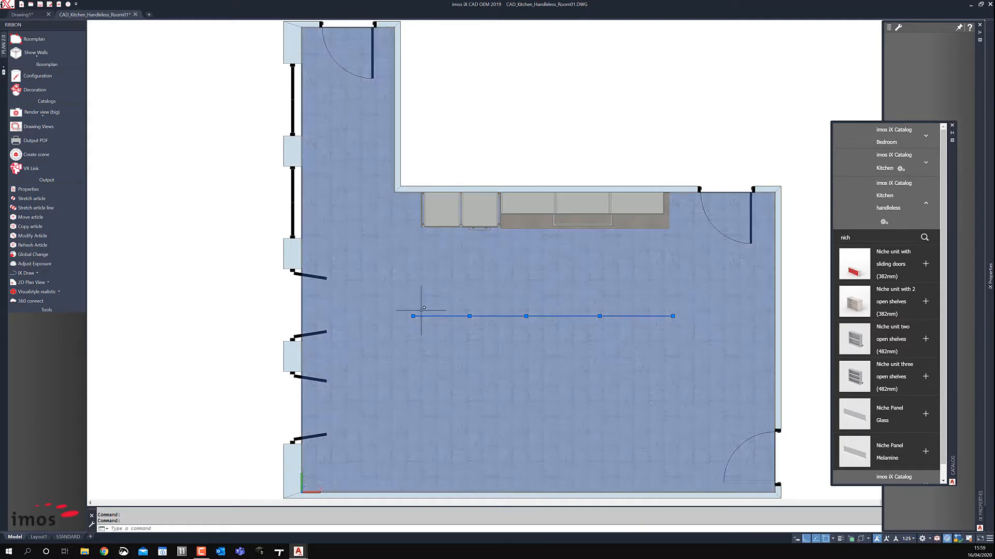
pyautogui.write('m')
pyautogui.press('Return')
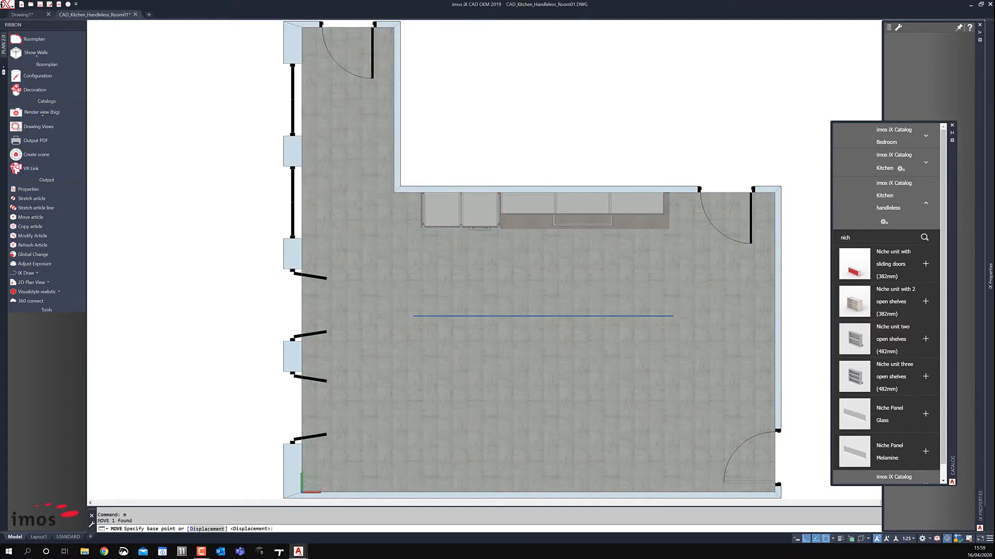
pyautogui.click(532, 102)
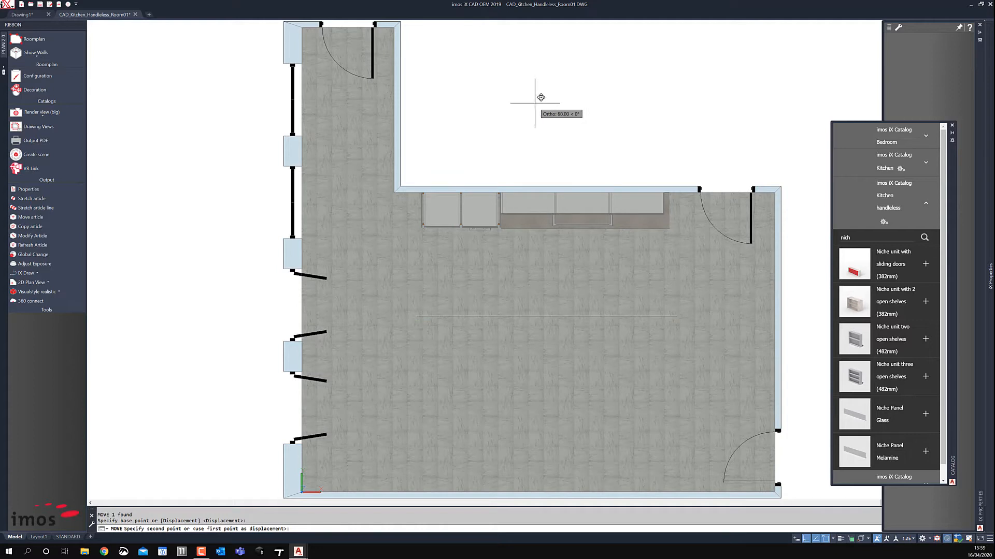
pyautogui.click(542, 97)
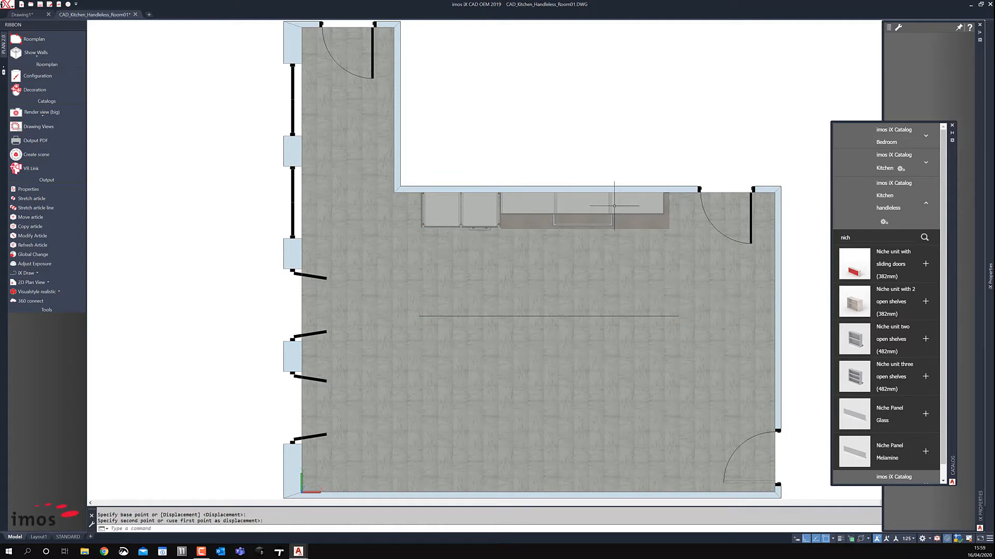
# Search the handleless catalog for drawer and place the 900 mm two-drawer cooker base unit with integrated extractor on the guide line
pyautogui.moveTo(504, 159); pyautogui.dragTo(432, 159, button='middle')
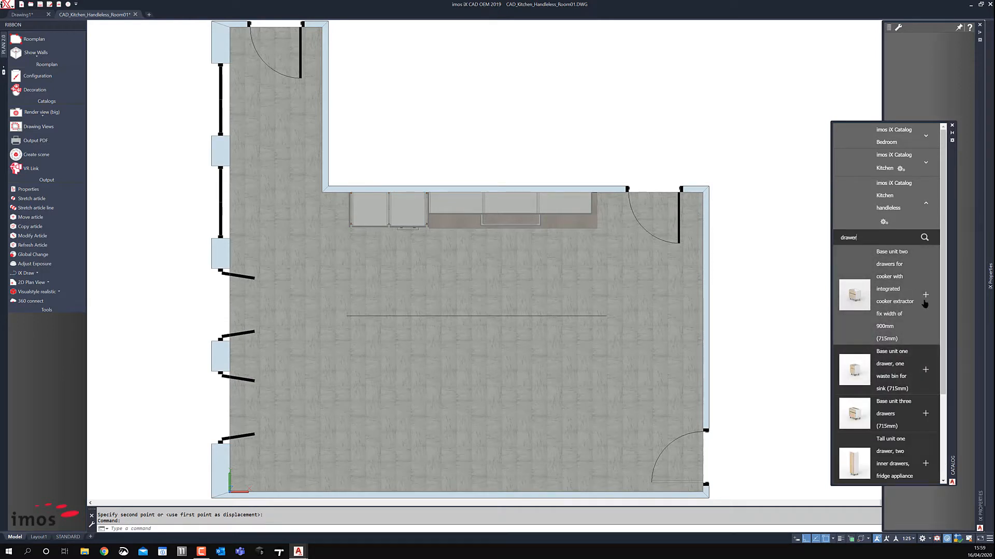
pyautogui.click(925, 295)
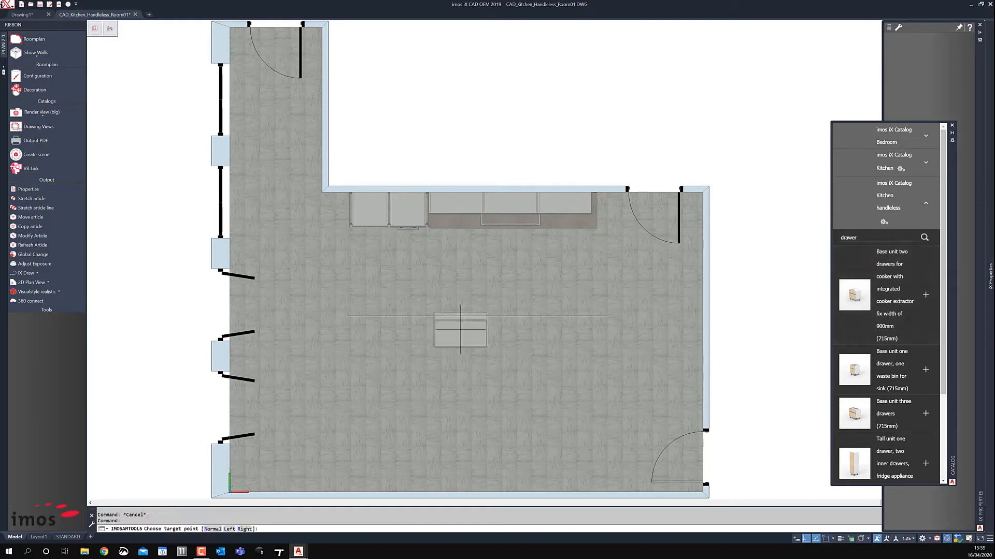
pyautogui.moveTo(460, 327); pyautogui.dragTo(431, 236, button='middle')
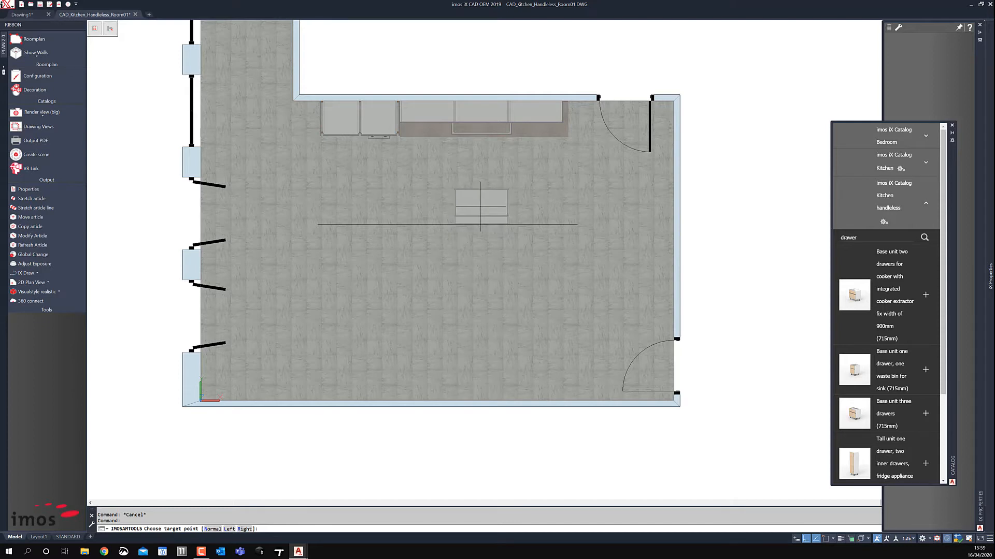
pyautogui.scroll(3, 480, 206)
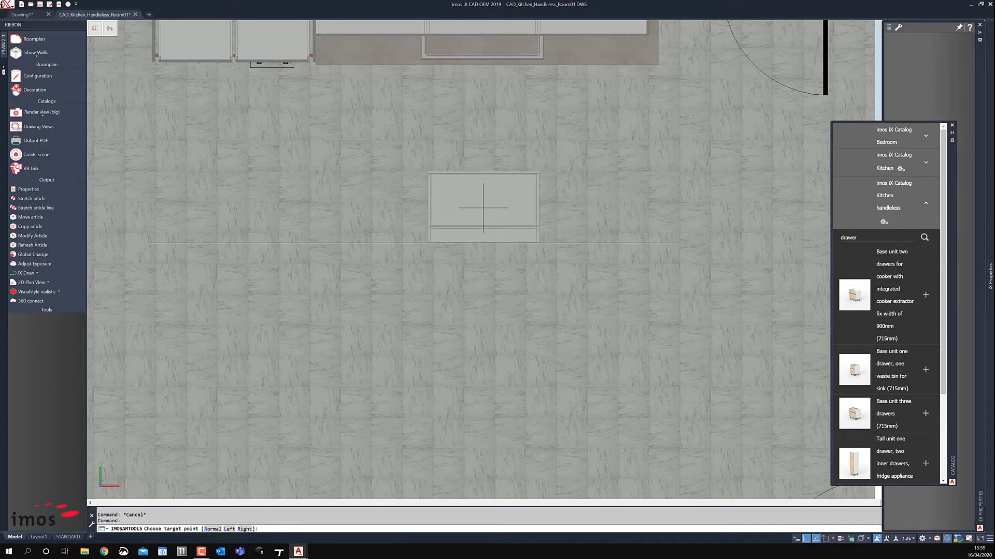
pyautogui.click(483, 208)
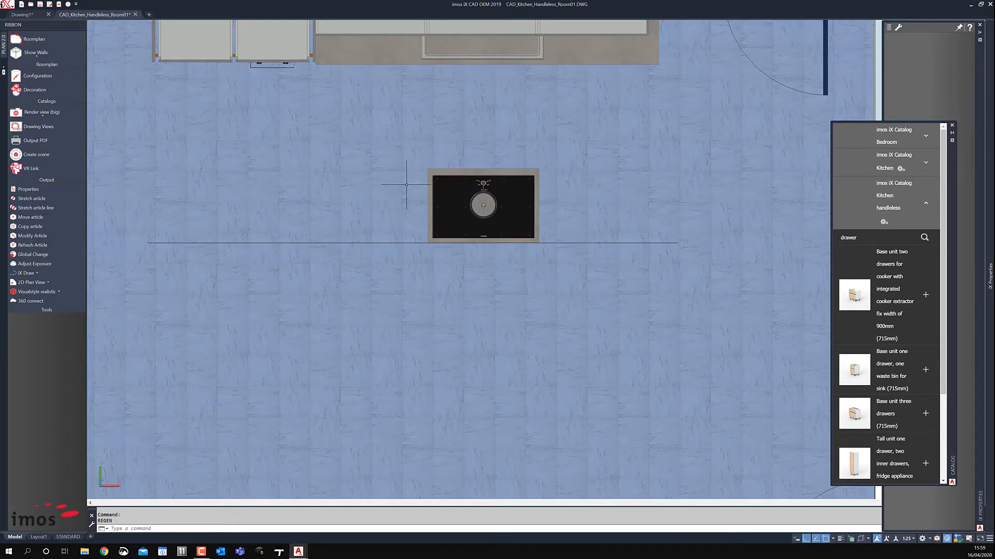
# Switch to a 3D view of the room and hide the guide line running through the cooker unit
pyautogui.moveTo(398, 171); pyautogui.dragTo(330, 200, button='middle')
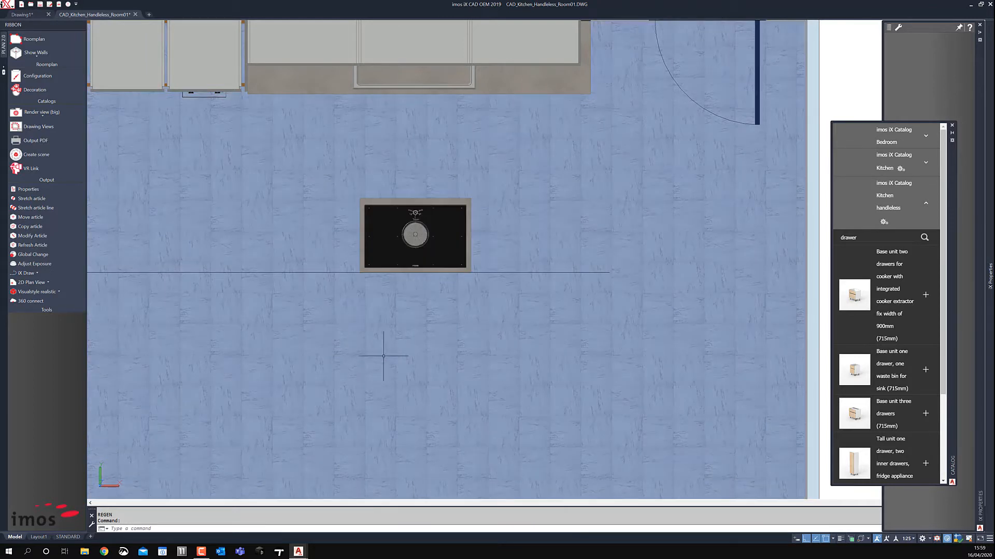
pyautogui.scroll(-2, 419, 299)
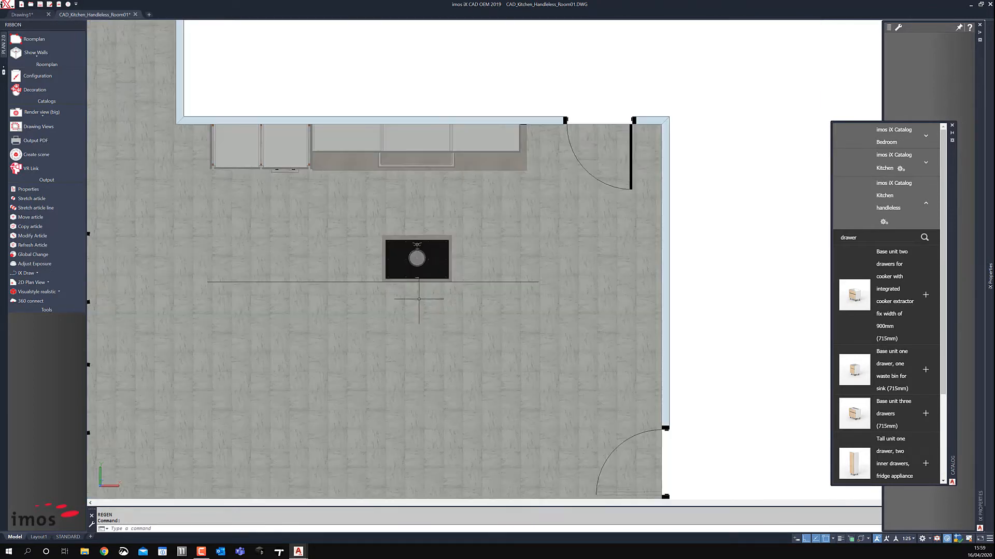
pyautogui.keyDown('shift'); pyautogui.moveTo(419, 299); pyautogui.dragTo(426, 207, button='middle'); pyautogui.keyUp('shift')
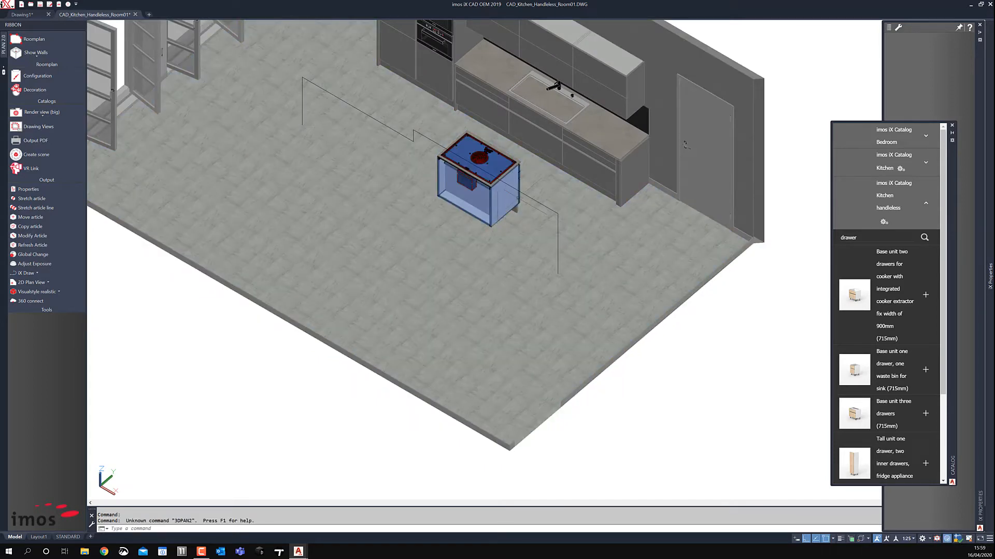
pyautogui.click(486, 172)
pyautogui.rightClick(527, 196)
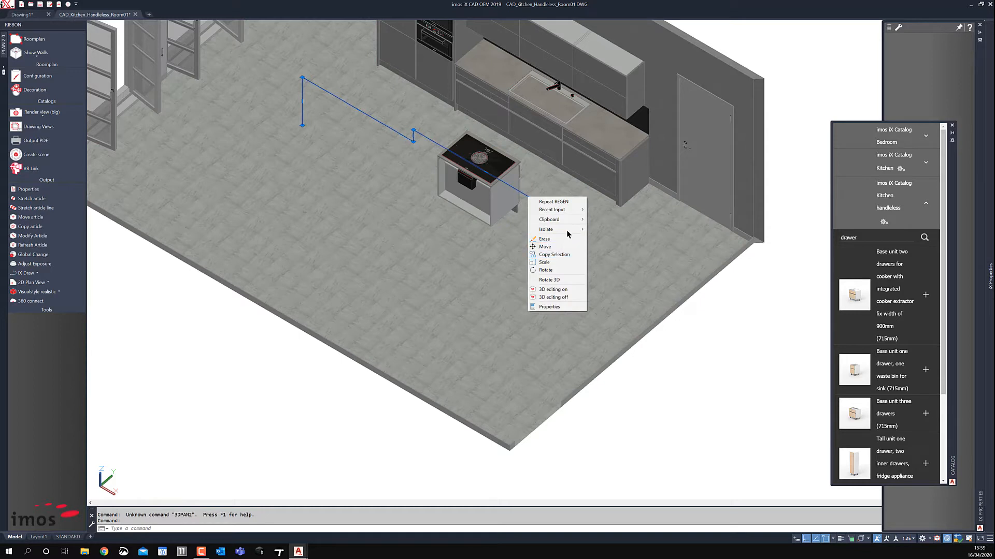
pyautogui.moveTo(567, 230)
pyautogui.click(604, 238)
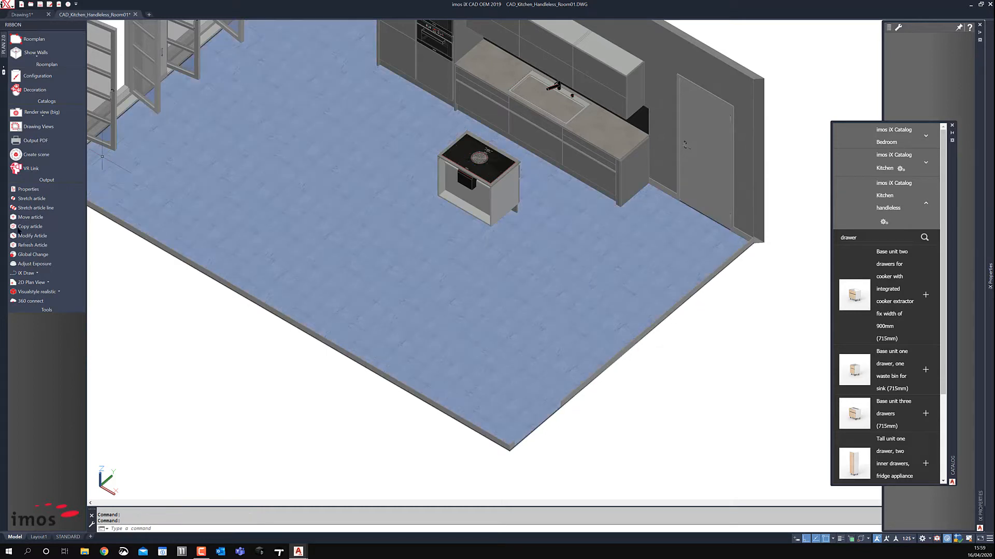
# Copy a base unit from the wall run to the door-side end of the island cooker unit
pyautogui.click(480, 106)
pyautogui.rightClick(480, 107)
pyautogui.click(460, 186)
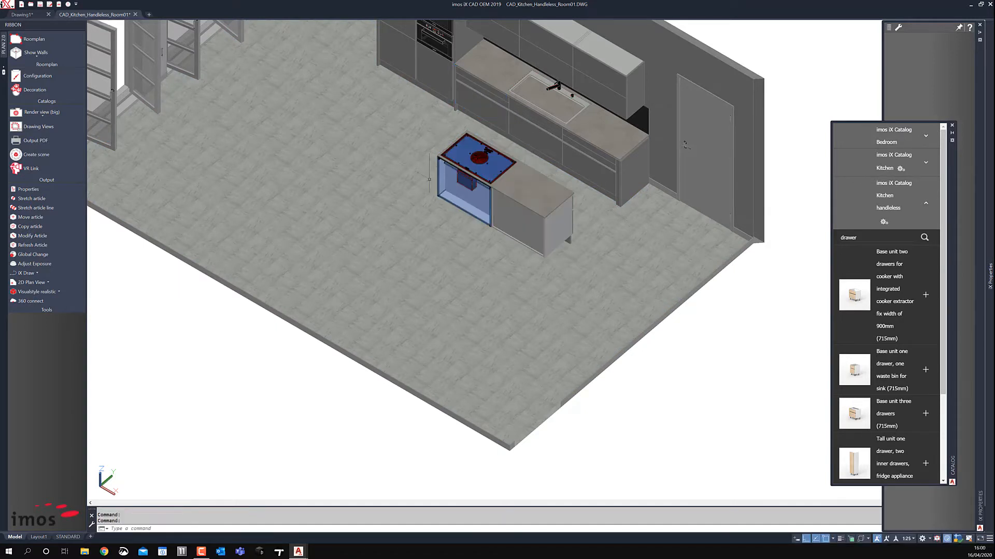
# Copy the island's new base unit to the opposite side of the cooker unit
pyautogui.click(33, 228)
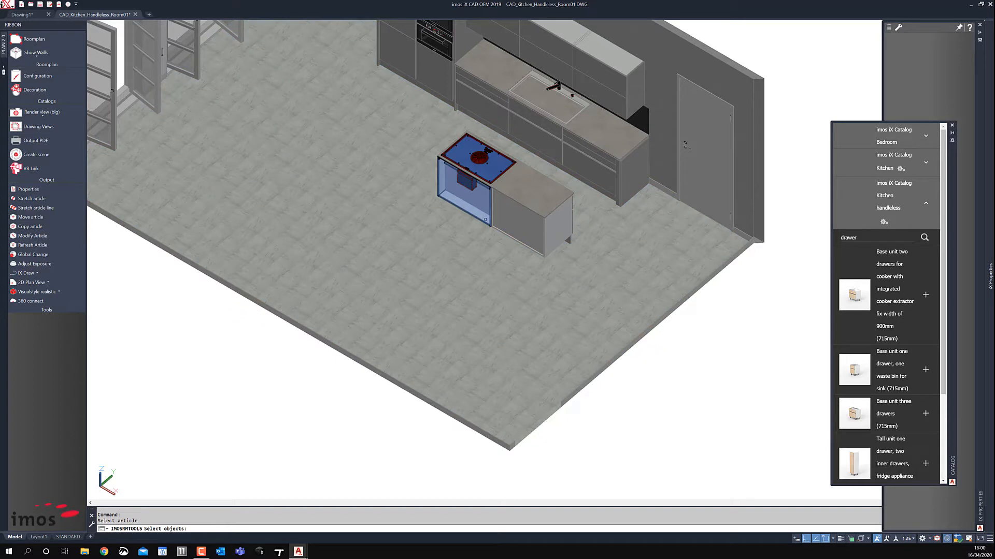
pyautogui.click(531, 222)
pyautogui.press('Return')
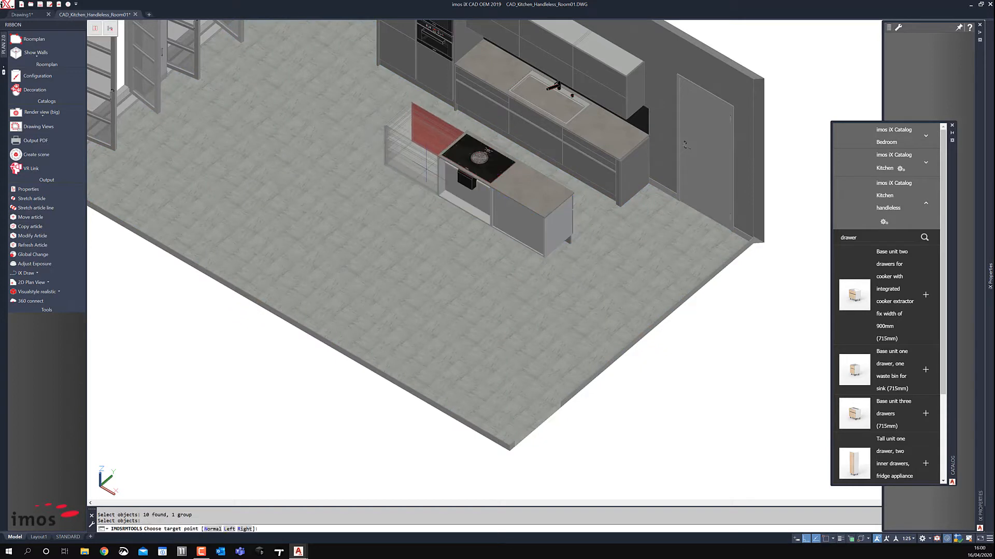
pyautogui.click(425, 169)
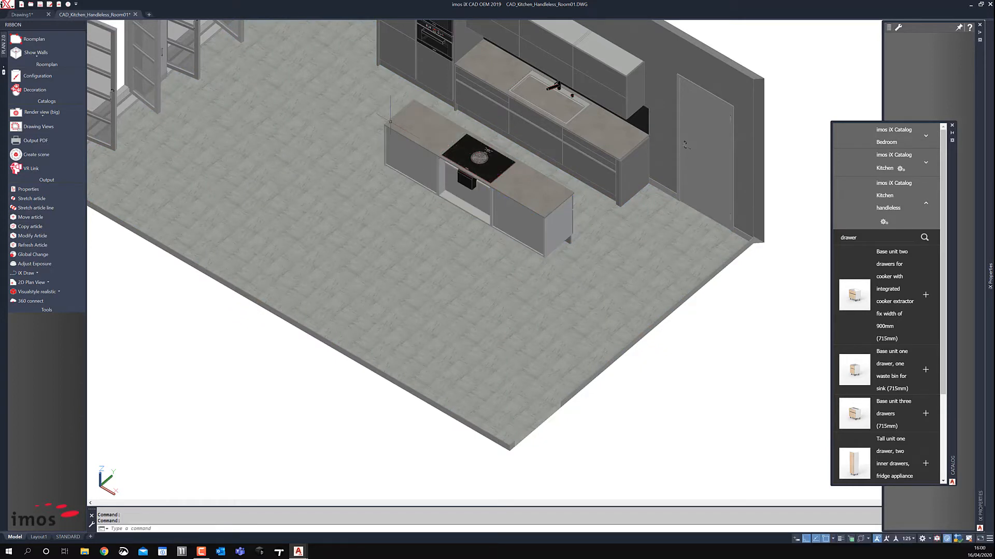
# Search the catalog for dish and attach the fully integrated dishwasher door (715mm) to the island's window-side end
pyautogui.moveTo(390, 122); pyautogui.dragTo(338, 208, button='middle')
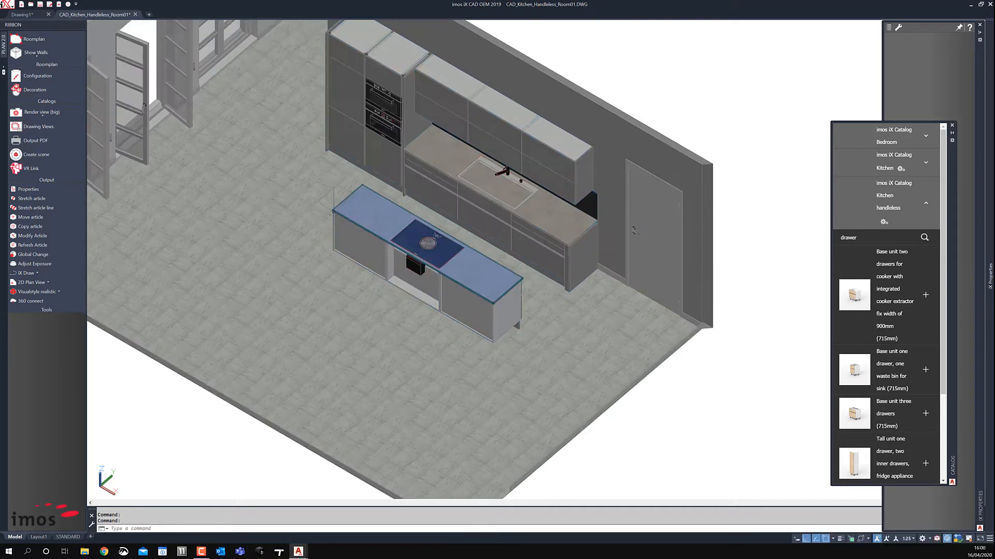
pyautogui.doubleClick(840, 237)
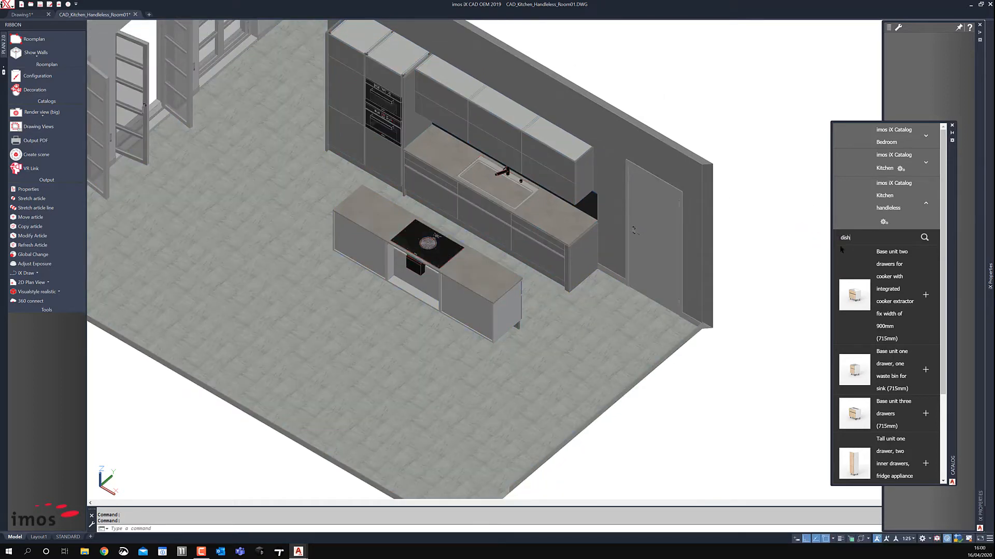
pyautogui.write('dish')
pyautogui.press('Return')
pyautogui.moveTo(854, 254)
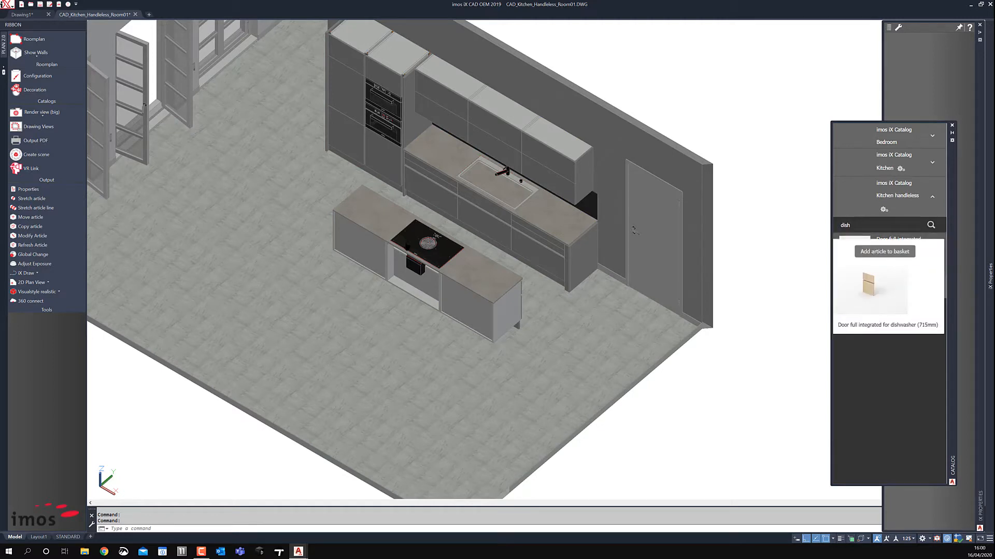
pyautogui.click(884, 251)
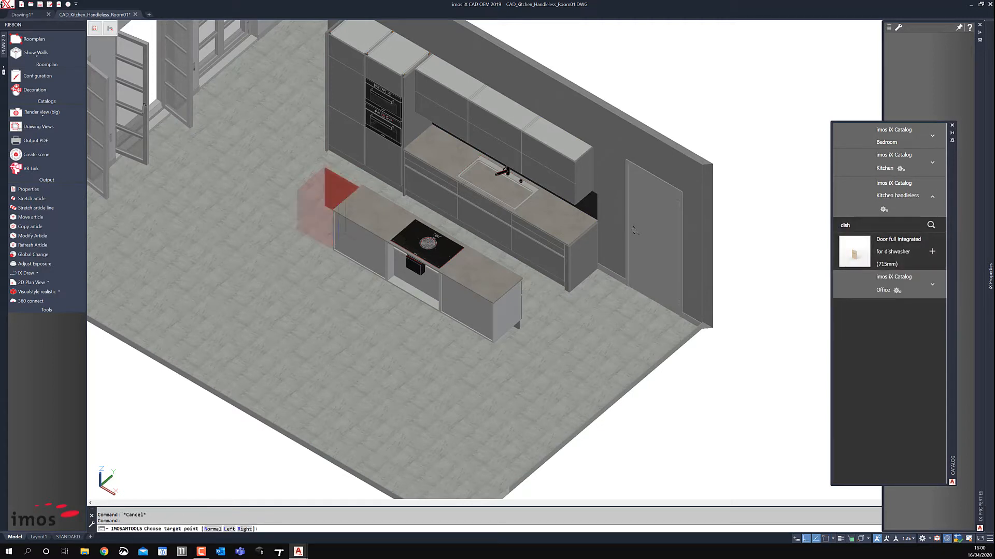
pyautogui.click(344, 226)
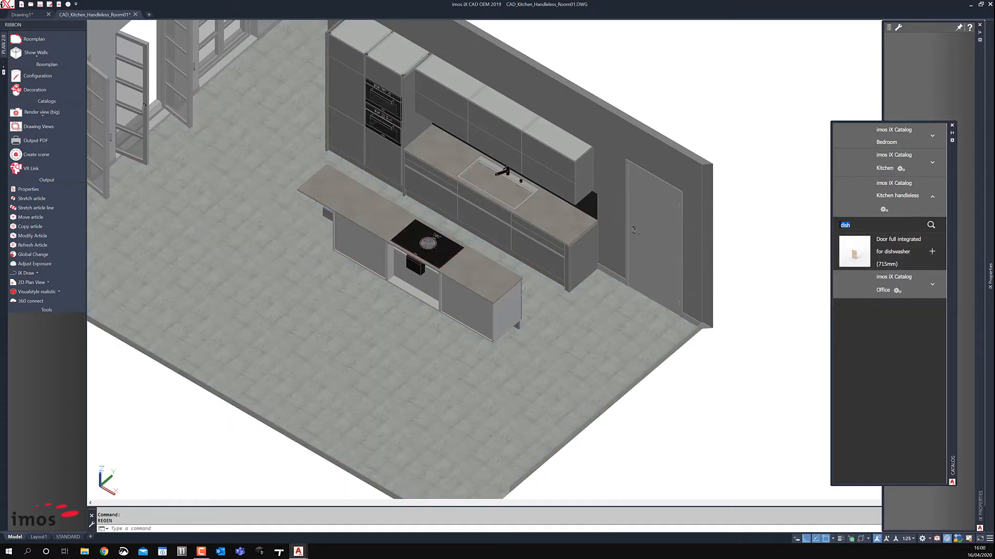
# Add the one-drawer, one-waste-bin sink base unit with sink model None beside the dishwasher and update the C-construction
pyautogui.moveTo(850, 239)
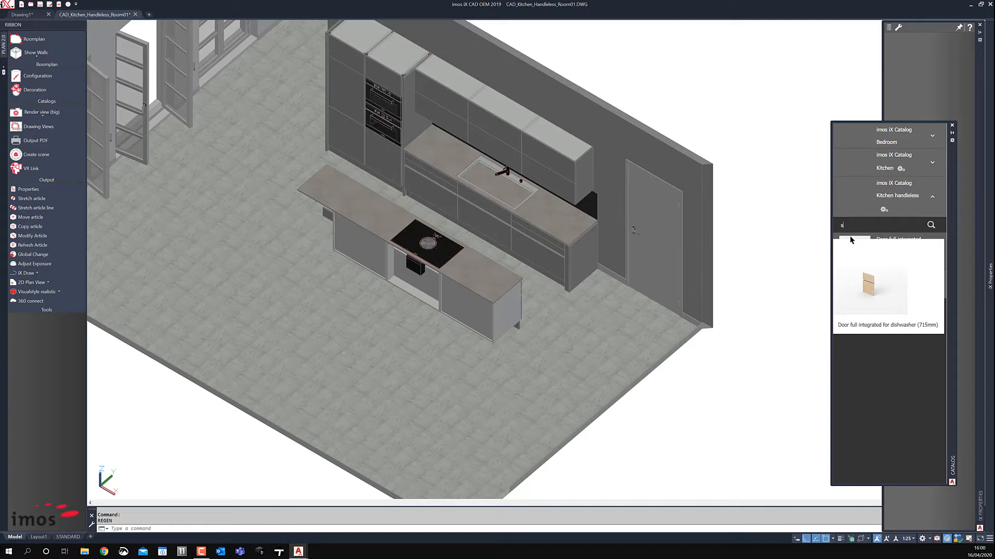
pyautogui.write('ink')
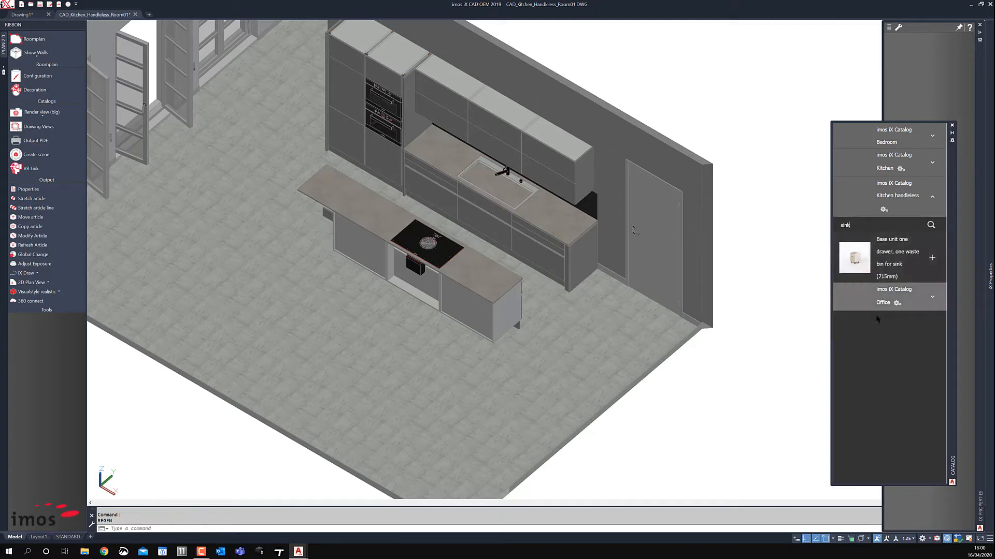
pyautogui.click(902, 256)
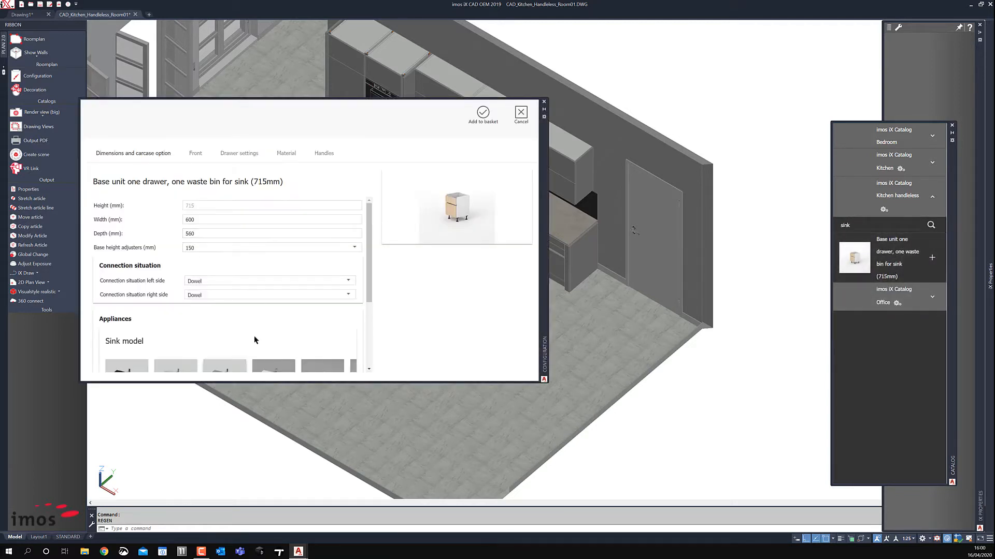
pyautogui.scroll(-1, 254, 337)
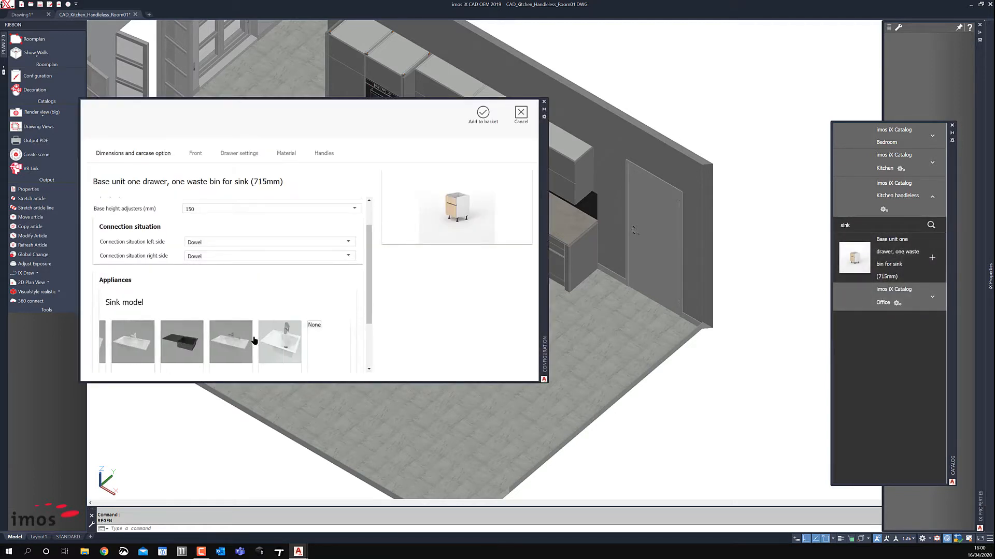
pyautogui.click(339, 350)
pyautogui.click(494, 116)
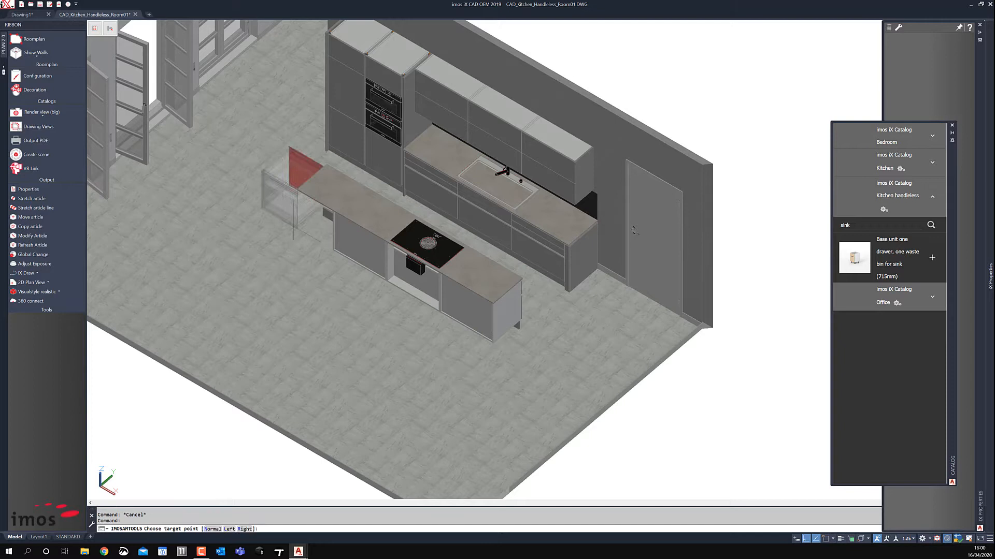
pyautogui.click(294, 239)
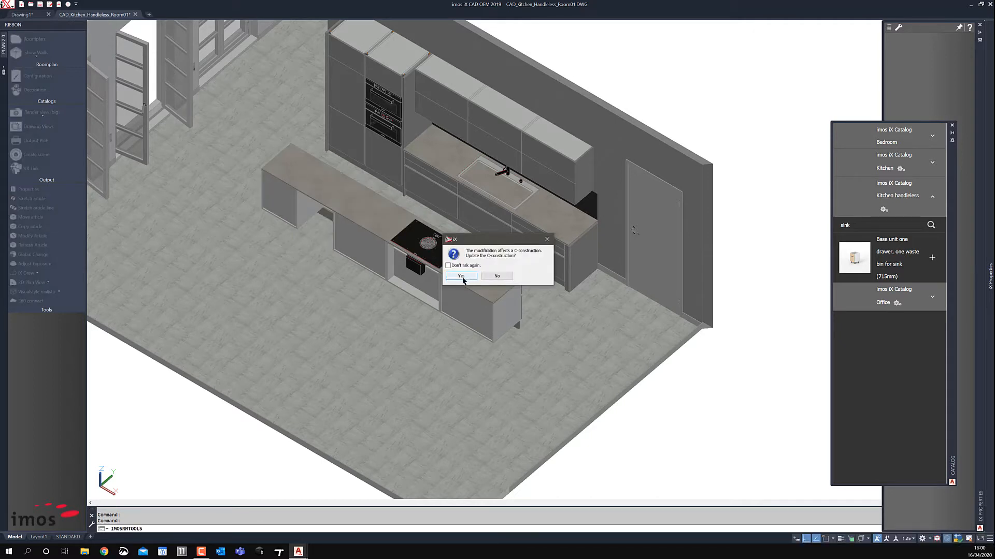
pyautogui.click(462, 277)
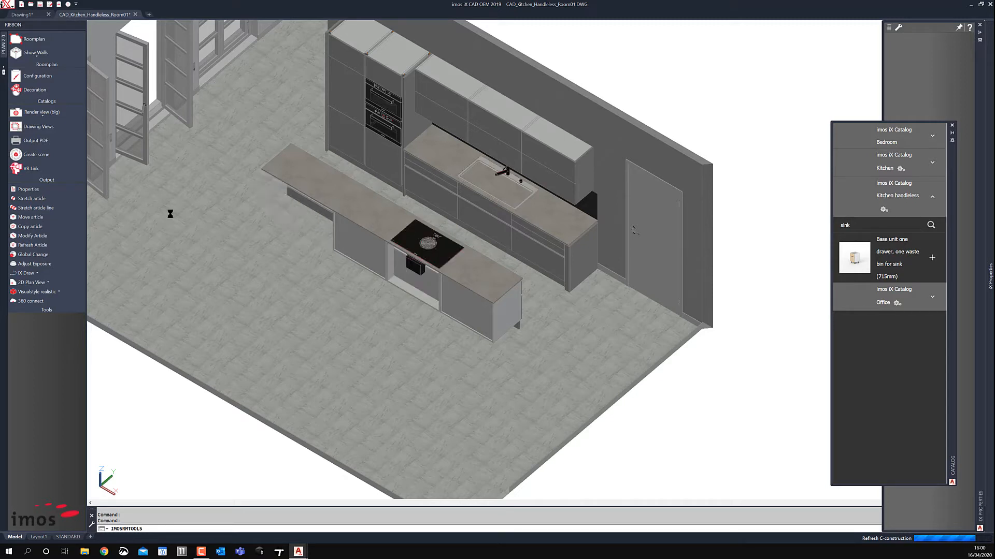
# Copy the end panel of the wall run's base units to the island's free end beside the waste bin unit
pyautogui.click(30, 227)
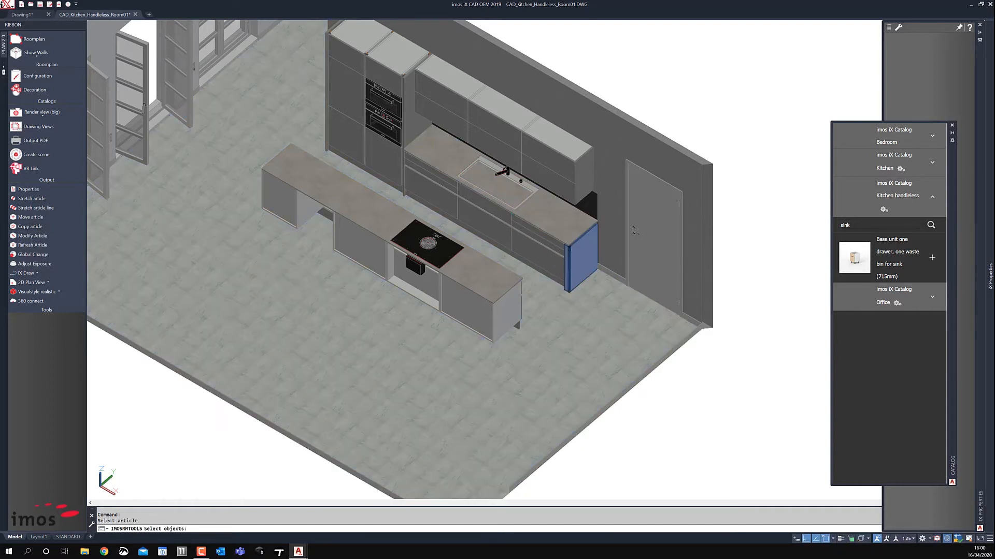
pyautogui.press('Return')
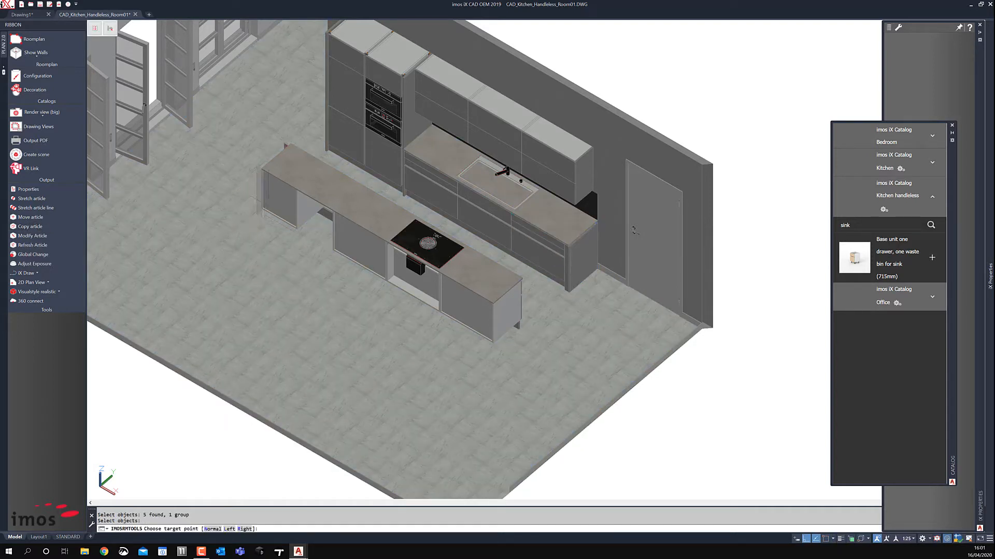
pyautogui.click(268, 196)
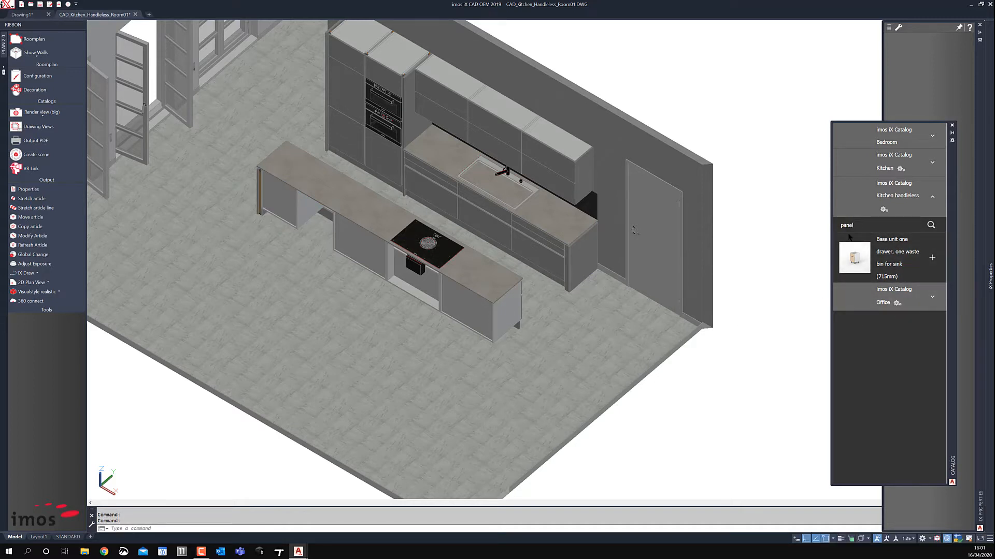
# Search the catalog for panel and attach the Left Vertical Panel for handleless kitchen to the island's door-side end
pyautogui.press('Return')
pyautogui.scroll(-1, 885, 356)
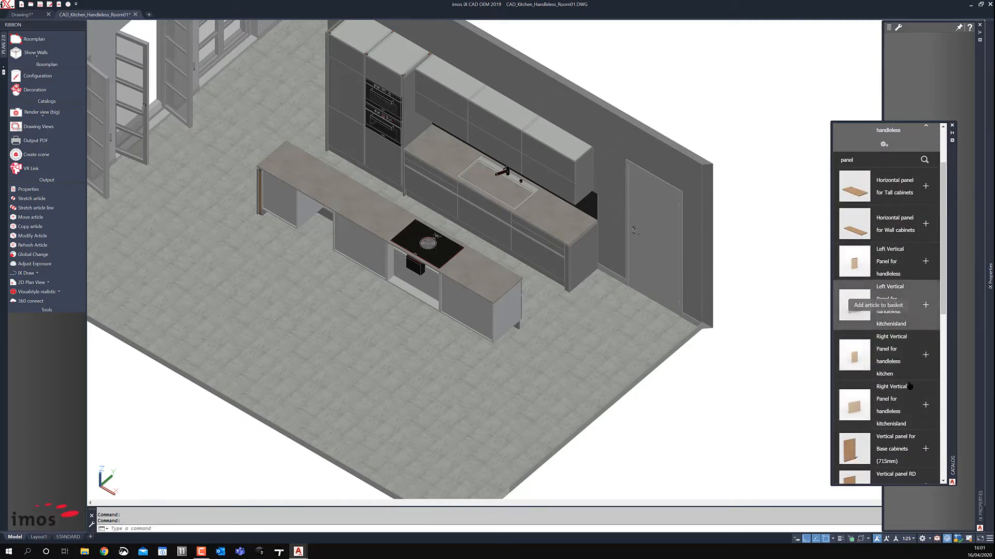
pyautogui.scroll(-1, 909, 386)
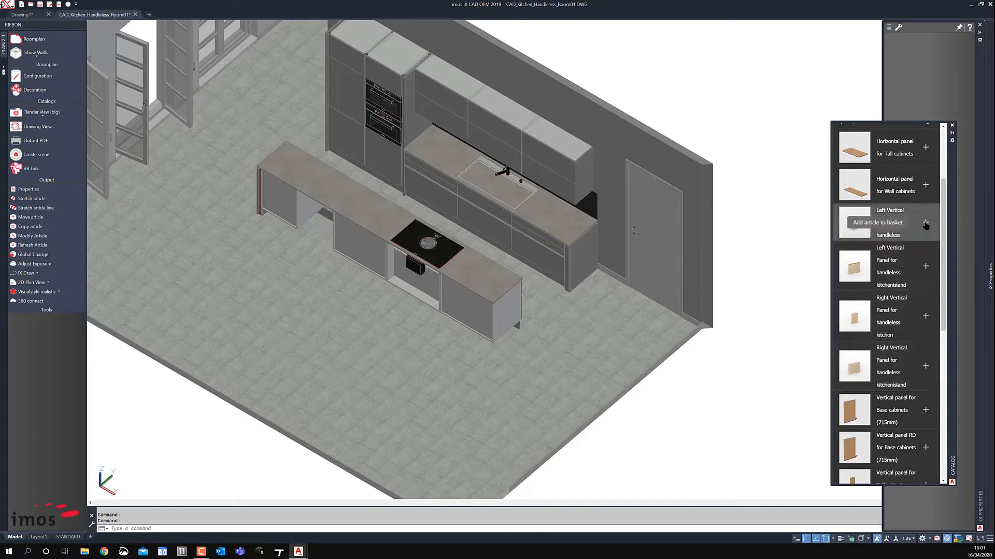
pyautogui.moveTo(706, 313); pyautogui.dragTo(504, 318)
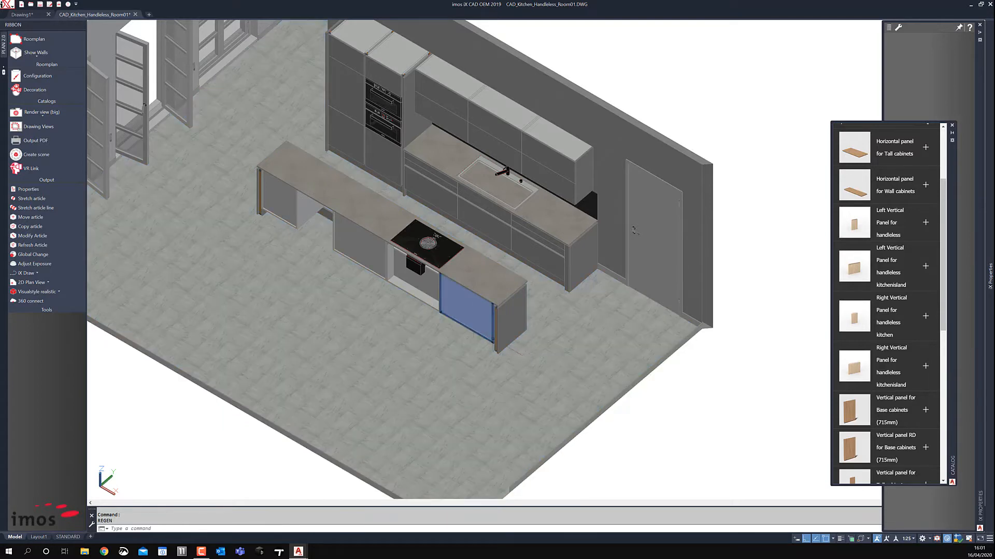
# Show the hidden elements to bring back the stepped polyline around the island
pyautogui.rightClick(336, 311)
pyautogui.moveTo(368, 411)
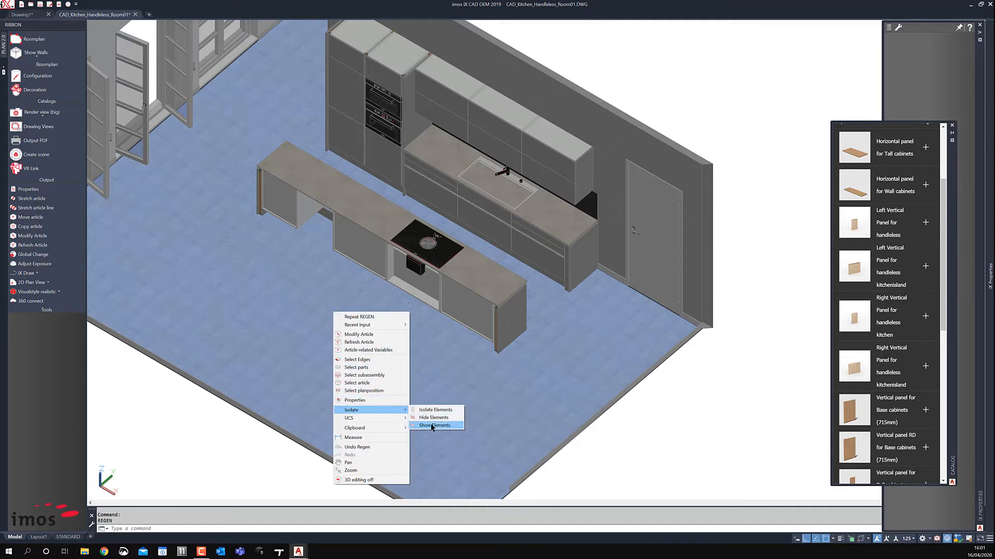
pyautogui.click(433, 423)
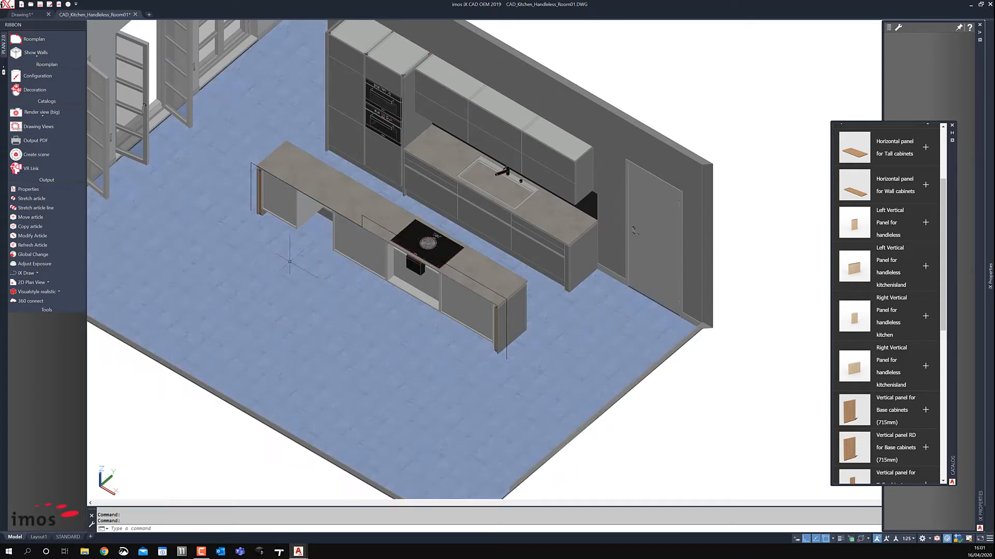
# Create a wooden bar surround with Part from Polyline on the island's base unit beside the cooker, using the stepped polyline
pyautogui.click(347, 245)
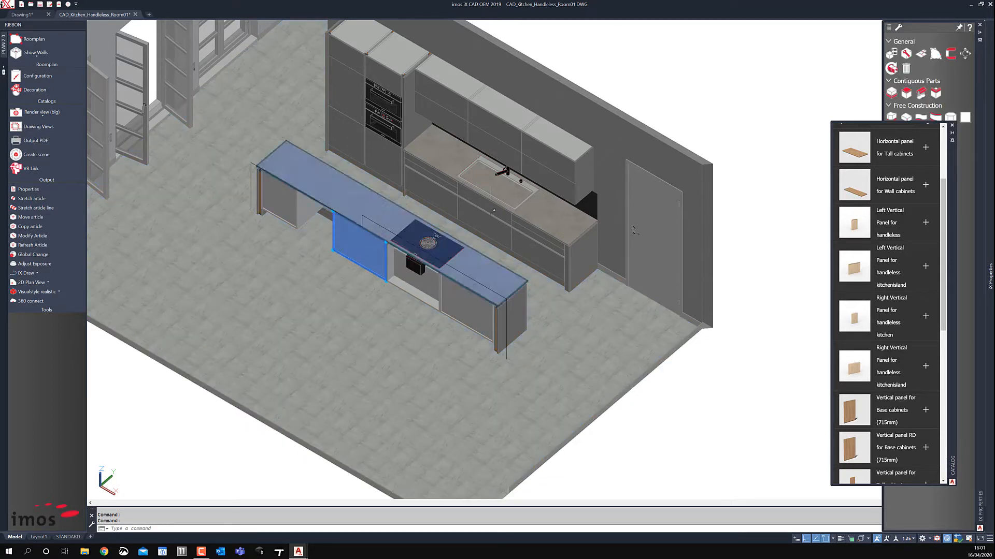
pyautogui.moveTo(956, 156); pyautogui.dragTo(862, 63)
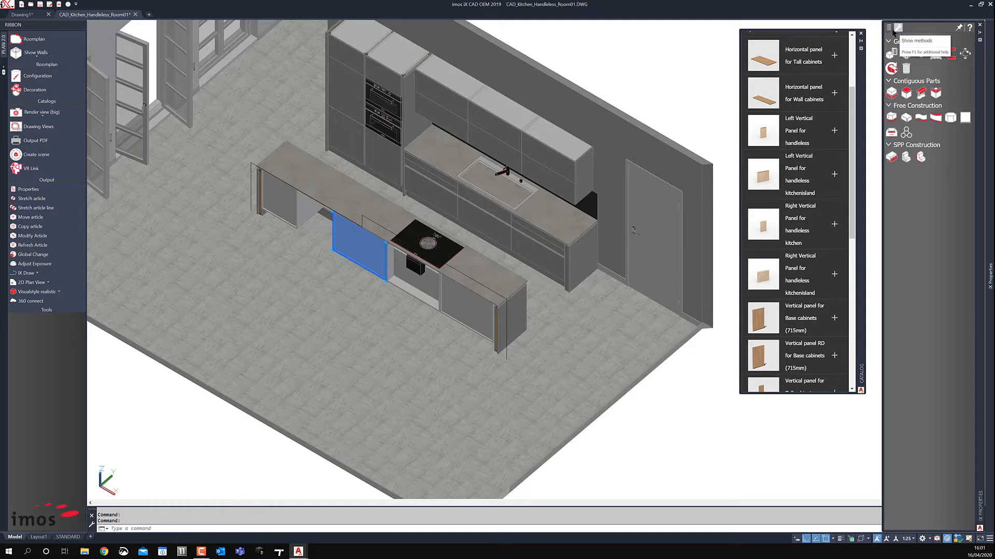
pyautogui.click(888, 27)
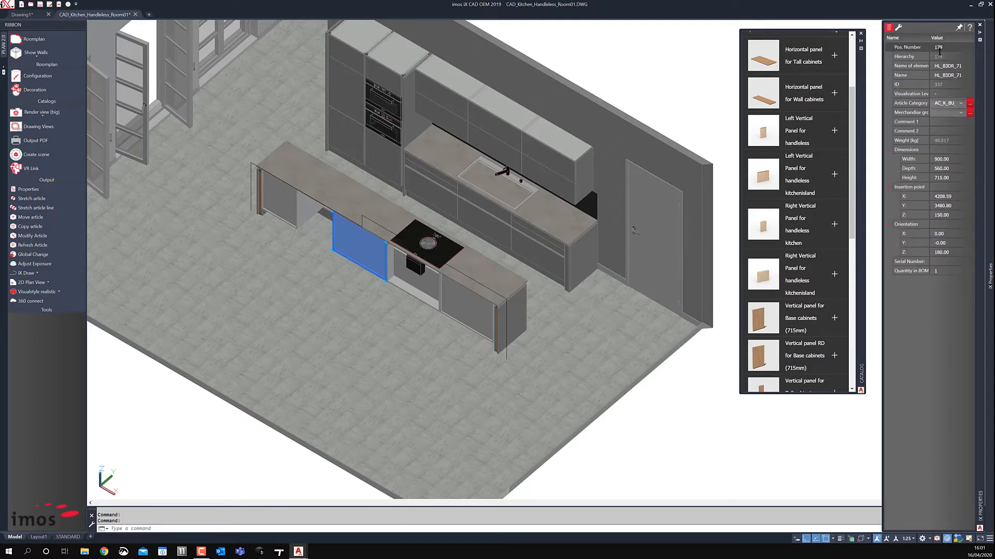
pyautogui.click(897, 28)
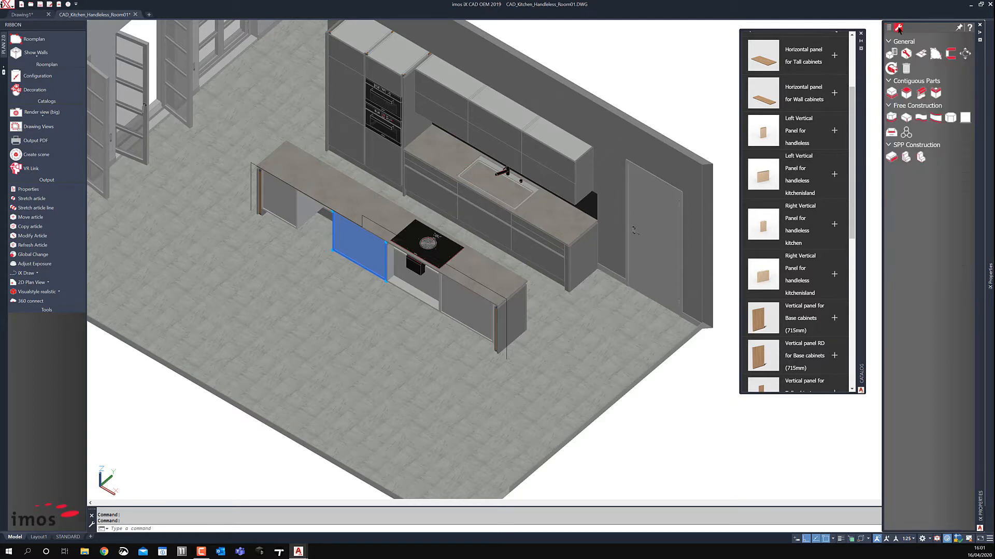
pyautogui.click(921, 119)
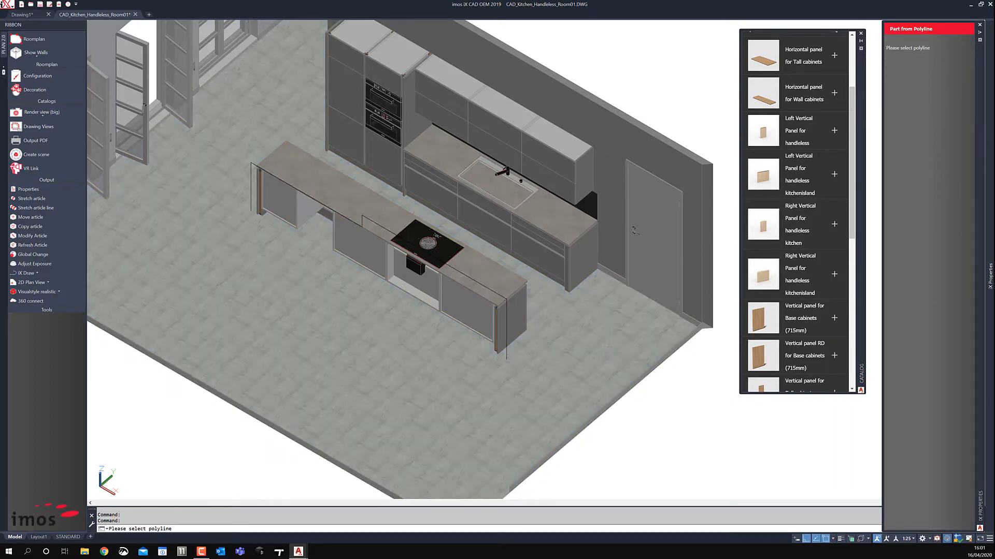
pyautogui.click(506, 337)
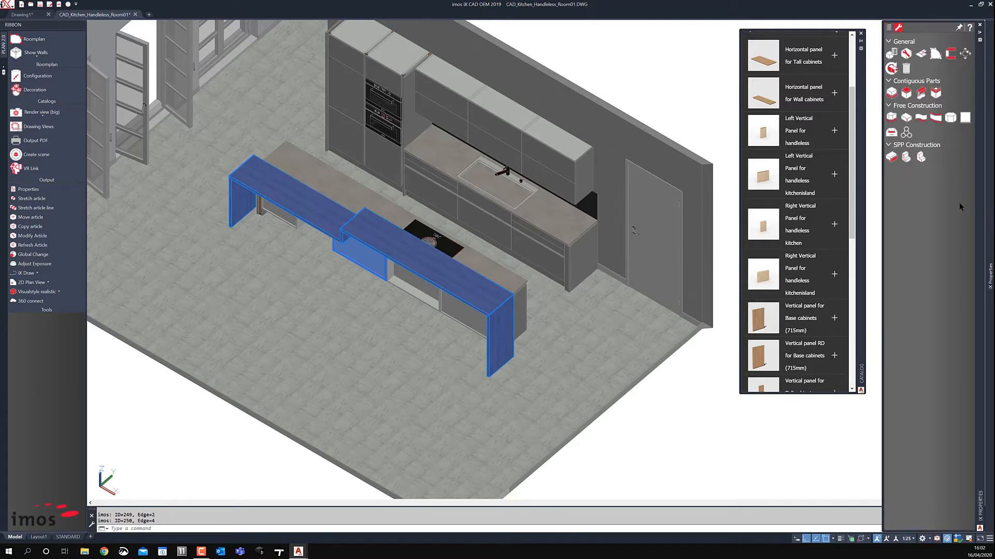
# Add a vertical Work Surface part with Part to Edge under the lower bar top, with inset 200 and part height 884
pyautogui.click(906, 119)
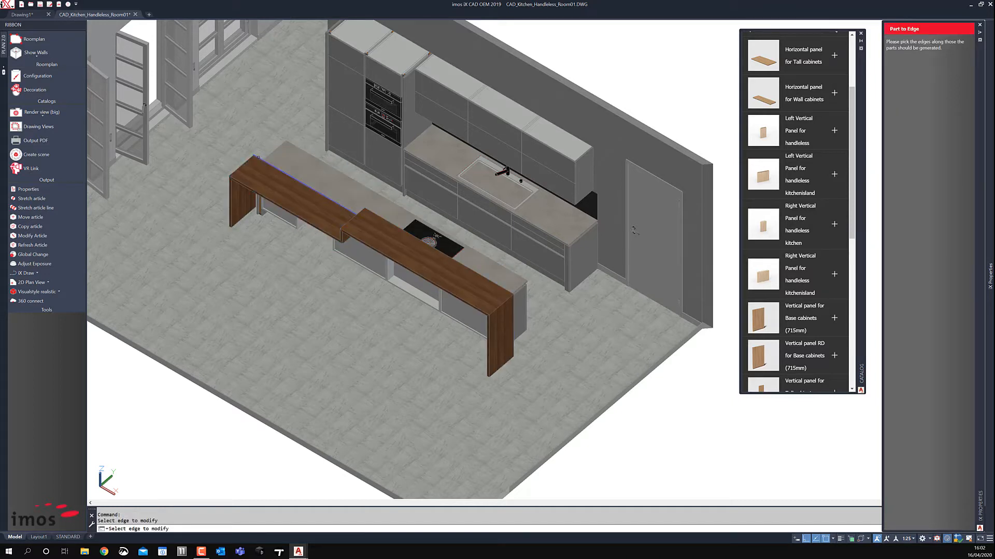
pyautogui.press('Return')
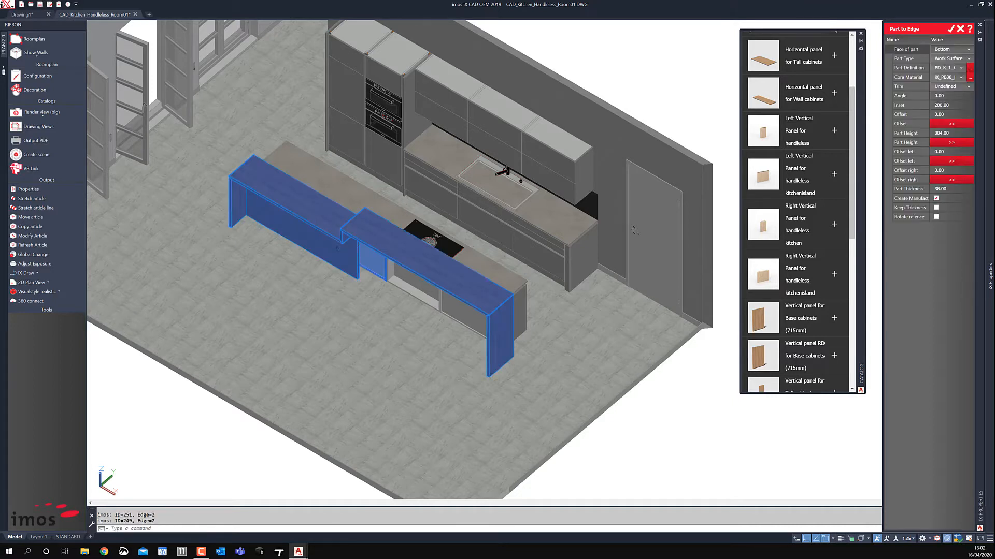
pyautogui.click(950, 30)
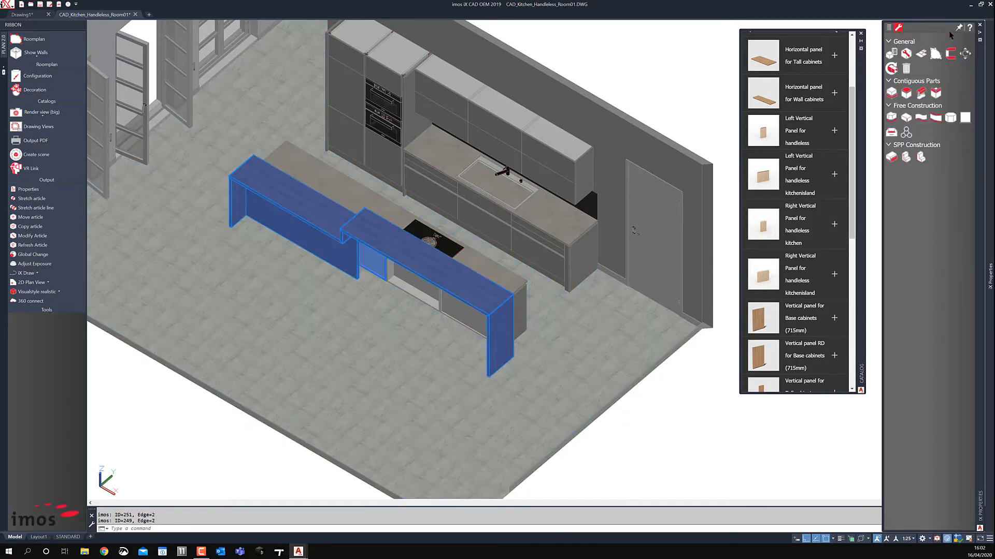
# Add a second Part to Edge panel under the higher bar top, picking the first panel's lower corner for a part height of 1100
pyautogui.click(907, 119)
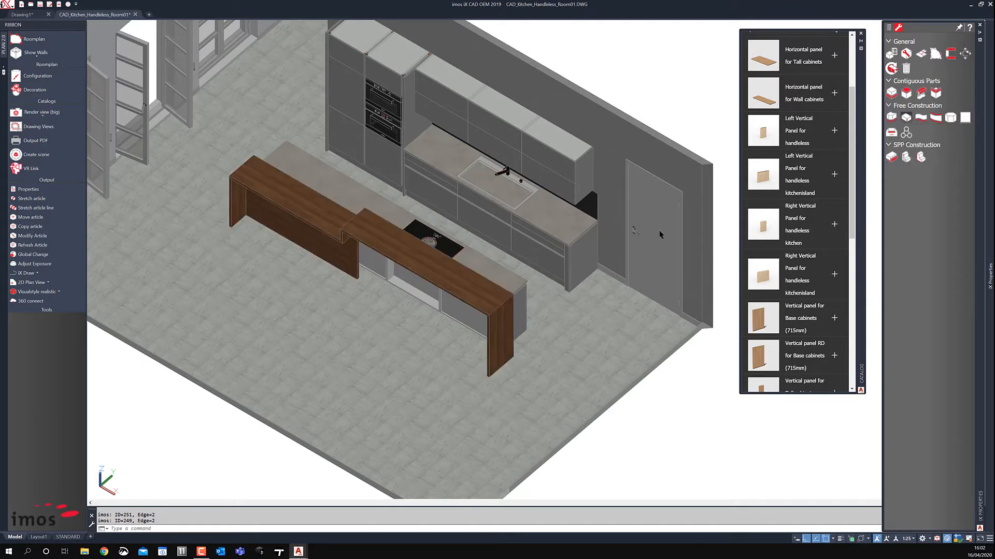
pyautogui.click(504, 289)
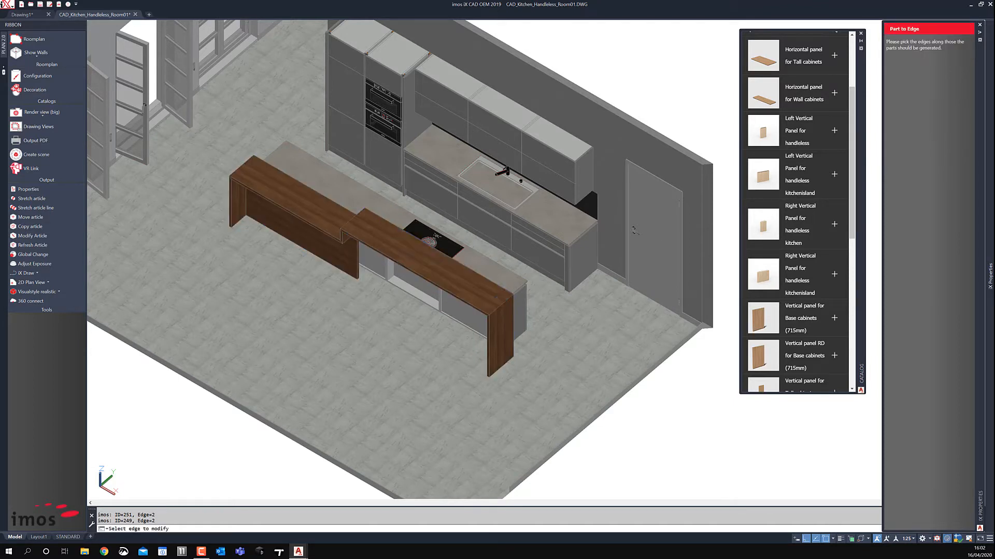
pyautogui.rightClick(344, 291)
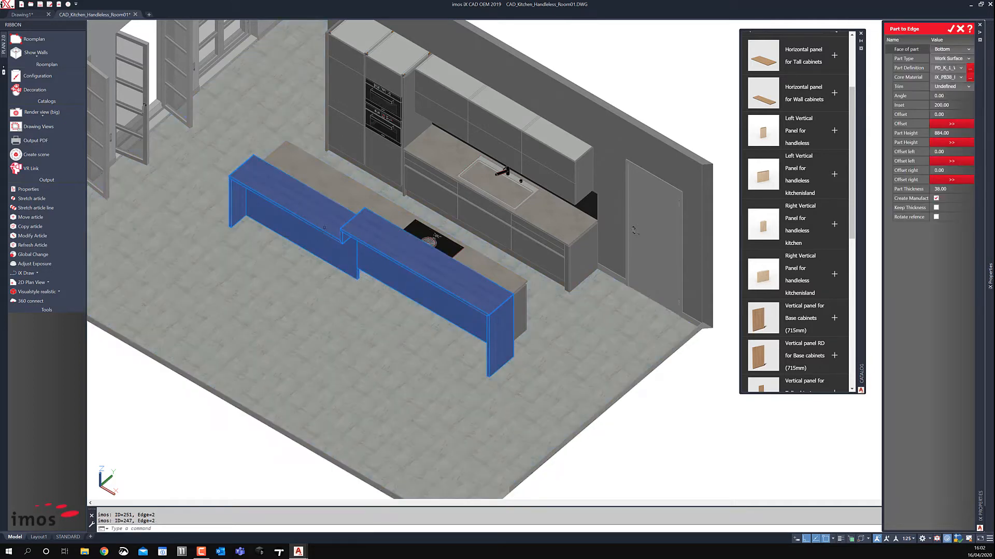
pyautogui.click(952, 143)
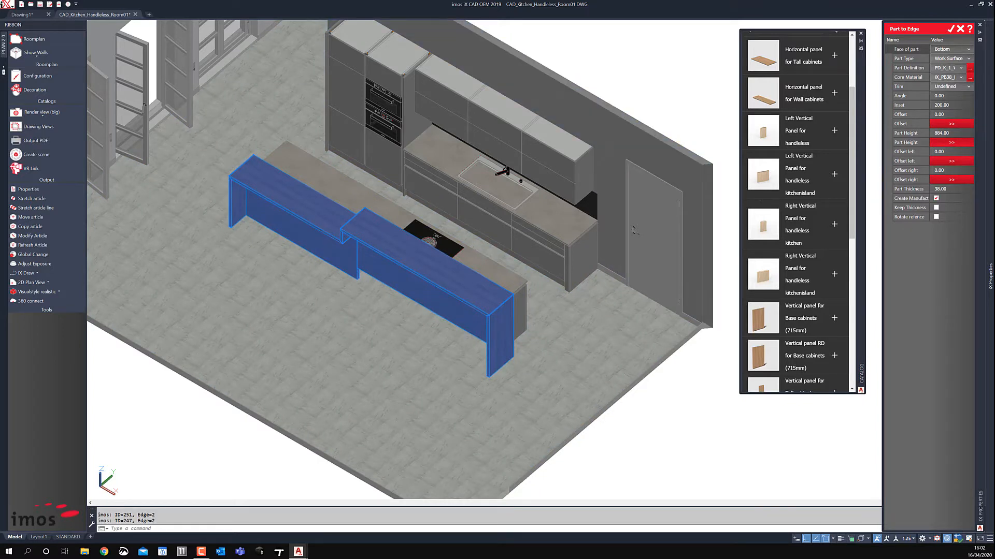
pyautogui.click(357, 280)
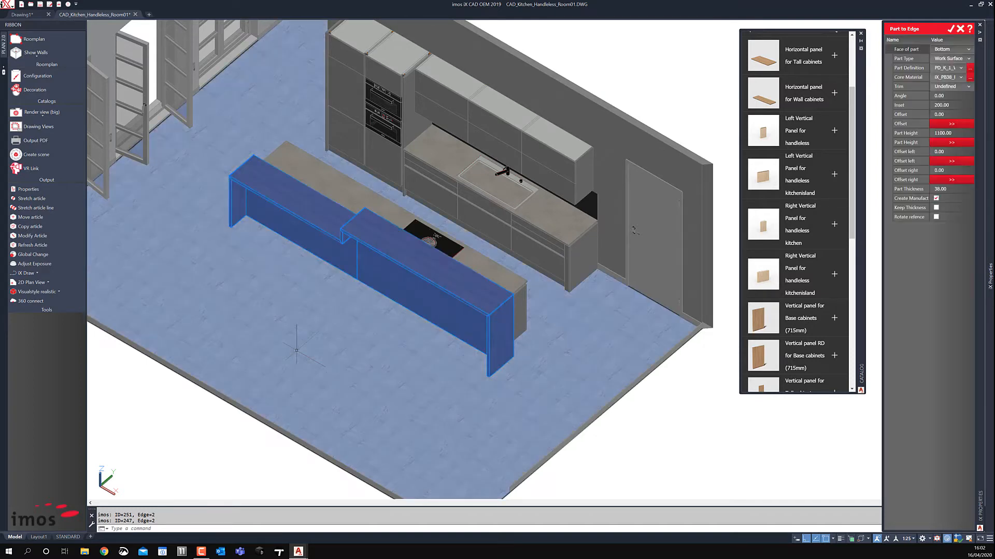
pyautogui.moveTo(298, 310); pyautogui.dragTo(306, 359, button='middle')
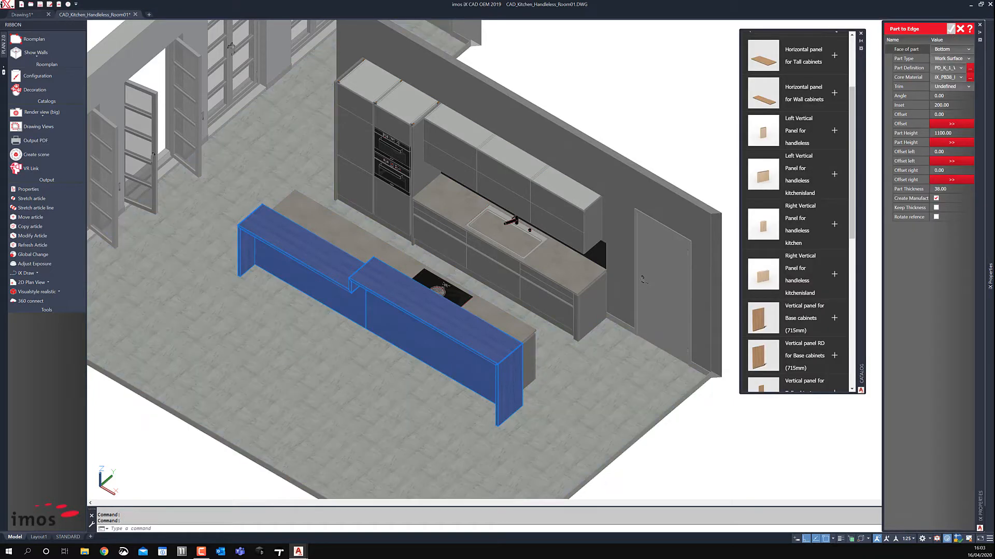
pyautogui.click(950, 29)
# Search the handleless kitchen catalog for profiles and clear the search
pyautogui.scroll(1, 379, 335)
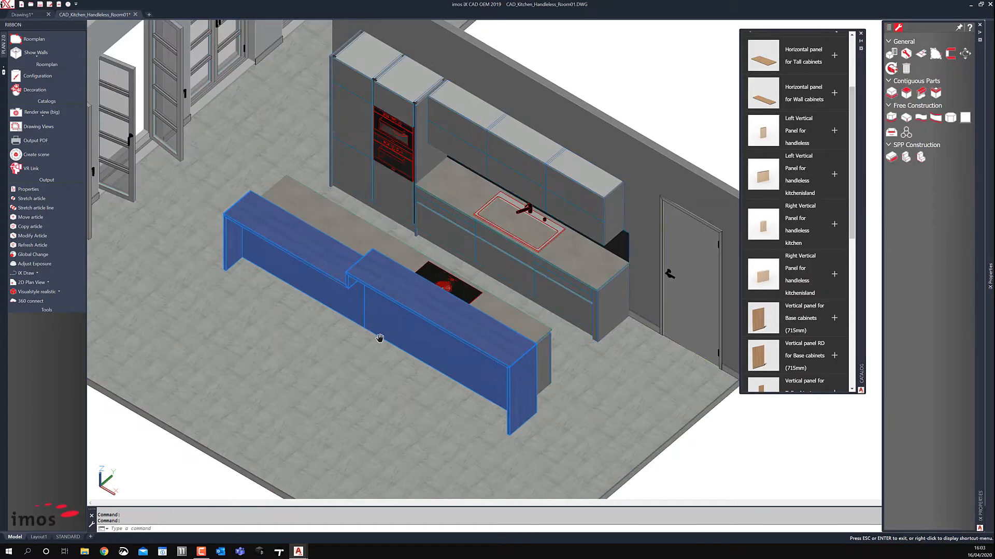
pyautogui.scroll(1, 380, 338)
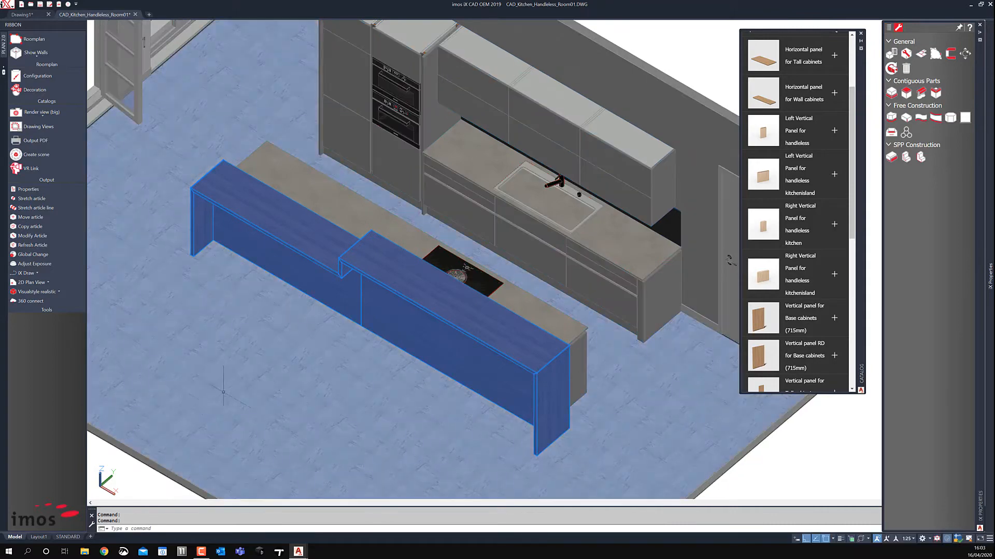
pyautogui.keyDown('shift'); pyautogui.moveTo(328, 373); pyautogui.dragTo(353, 360, button='middle'); pyautogui.keyUp('shift')
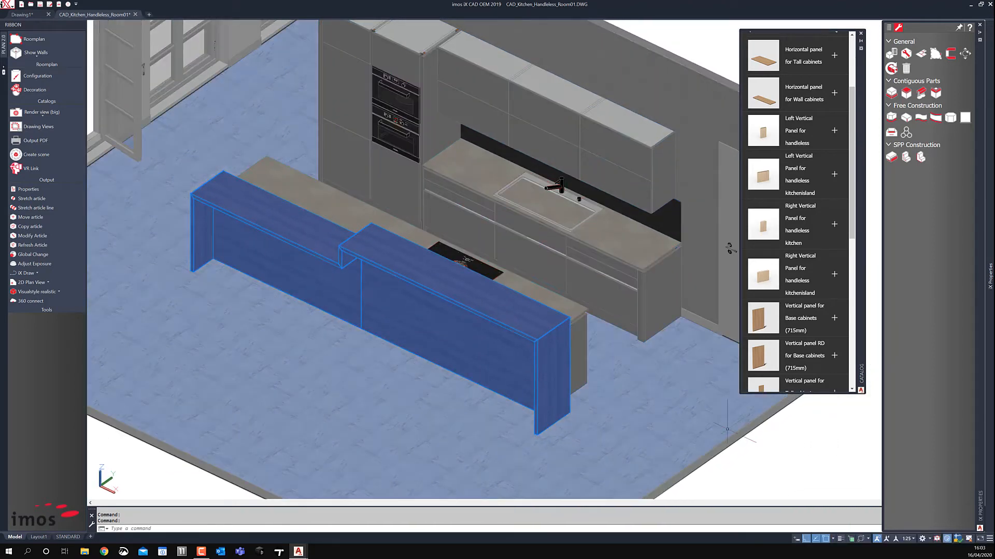
pyautogui.scroll(3, 799, 146)
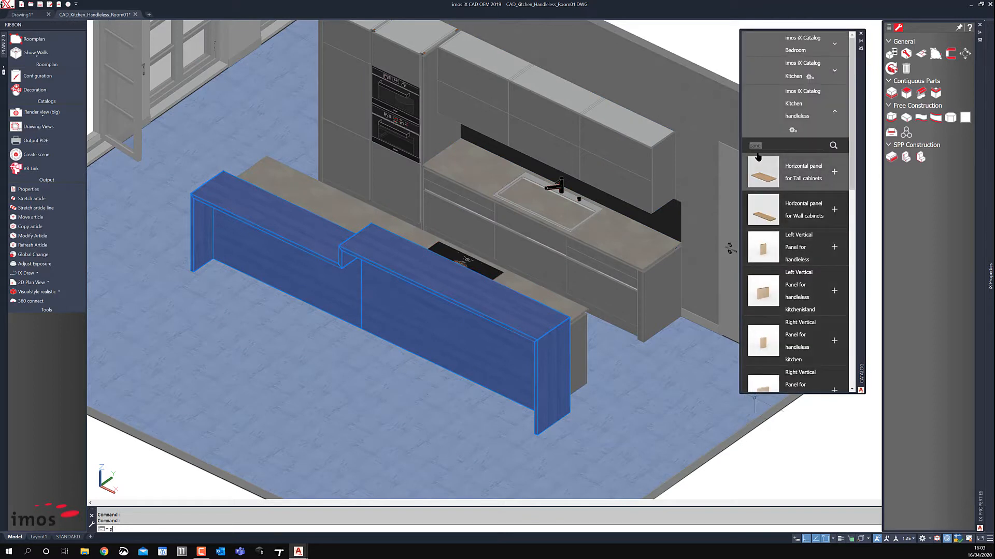
pyautogui.write('fil')
pyautogui.click(771, 146)
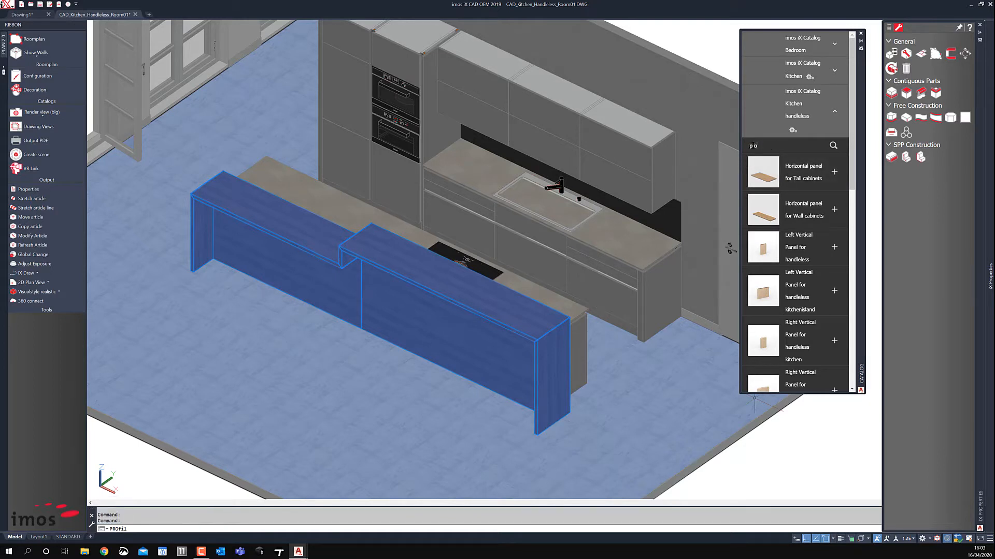
pyautogui.write('pro')
pyautogui.press('Return')
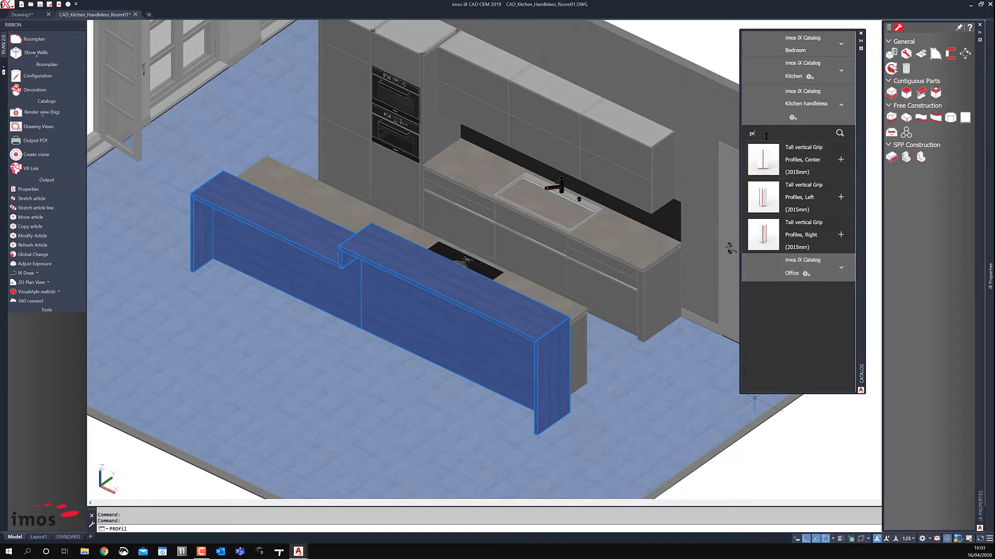
pyautogui.press('Return')
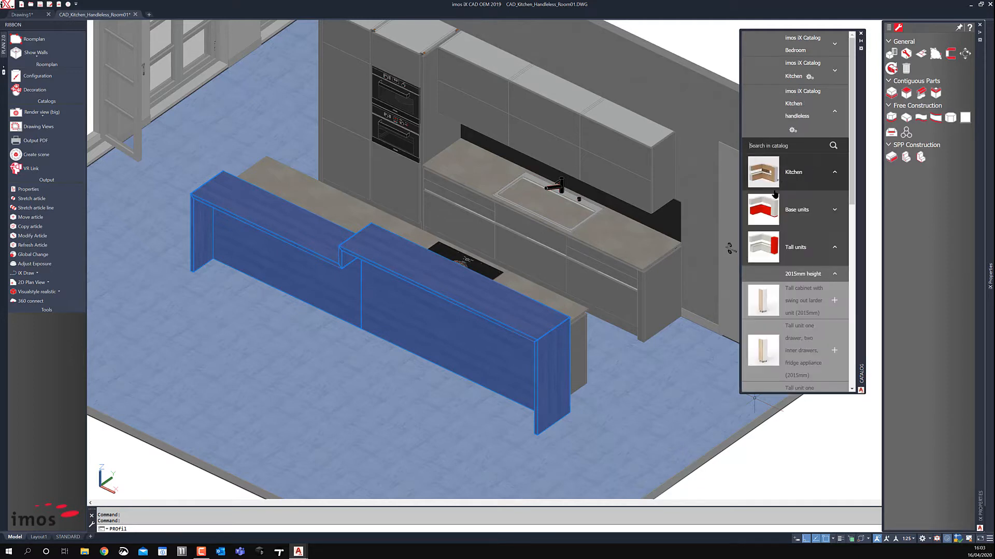
# Apply the horizontal front handleless rail from the Contiguous Parts catalog to the wall run's three base units
pyautogui.click(797, 257)
pyautogui.scroll(-4, 797, 258)
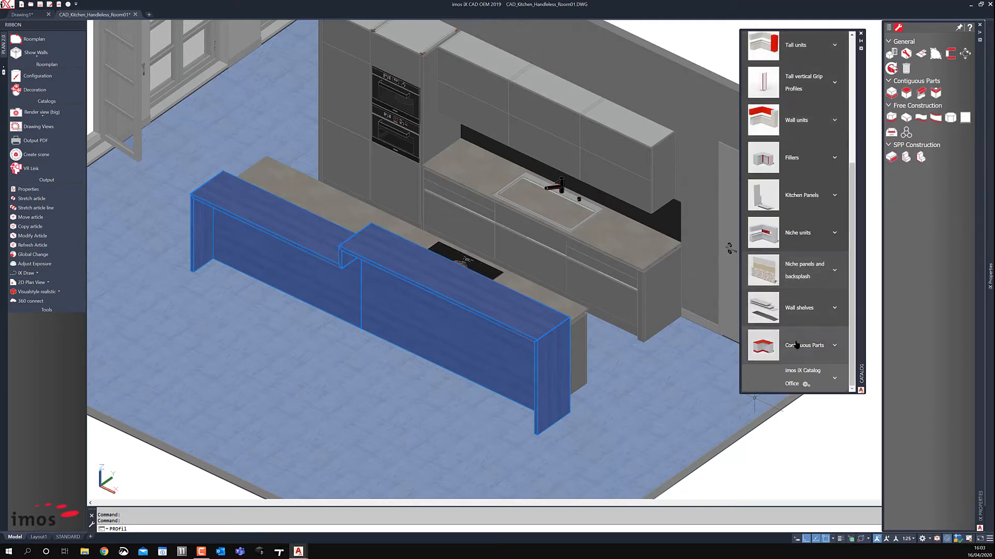
pyautogui.click(797, 345)
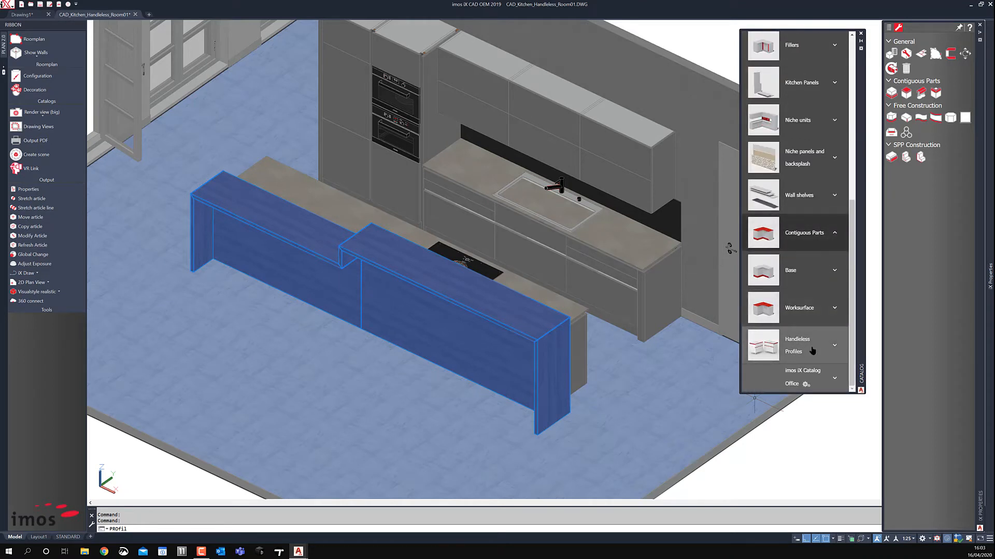
pyautogui.click(808, 351)
pyautogui.click(811, 341)
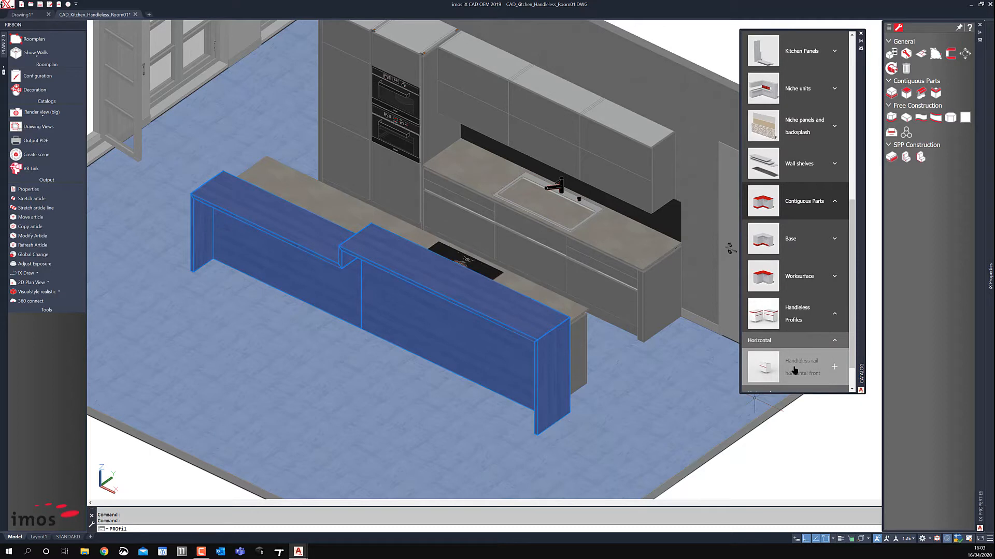
pyautogui.click(833, 369)
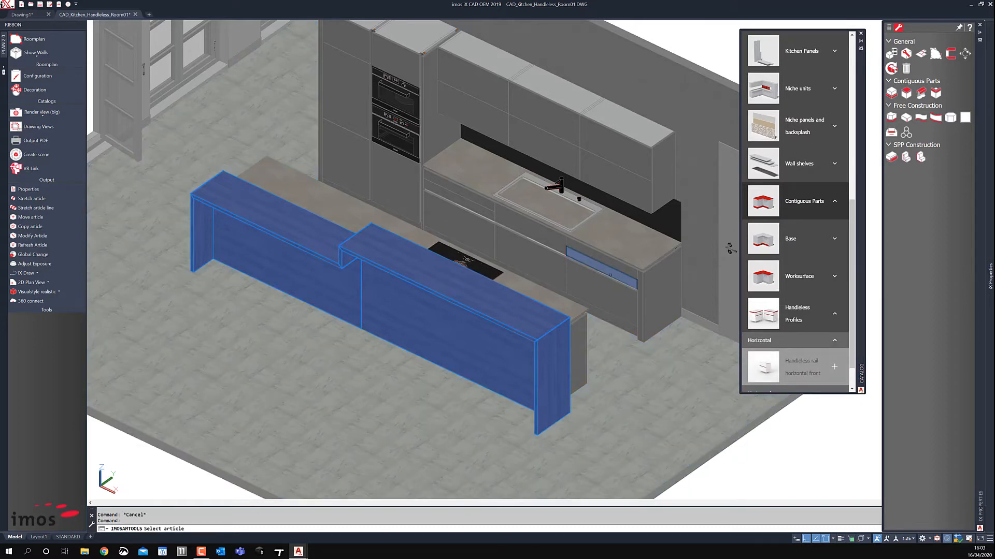
pyautogui.click(610, 275)
pyautogui.click(534, 241)
pyautogui.click(487, 224)
pyautogui.press('Return')
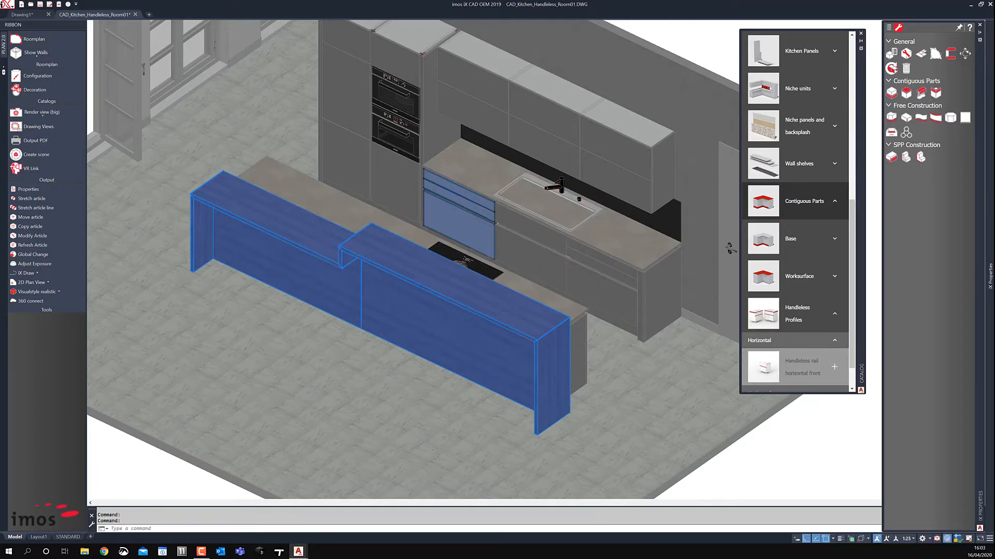
# Examine the handleless rail gap between the drawer fronts of the wall run's base units up close
pyautogui.scroll(6, 510, 222)
pyautogui.keyDown('shift'); pyautogui.moveTo(552, 325); pyautogui.dragTo(404, 337, button='middle'); pyautogui.keyUp('shift')
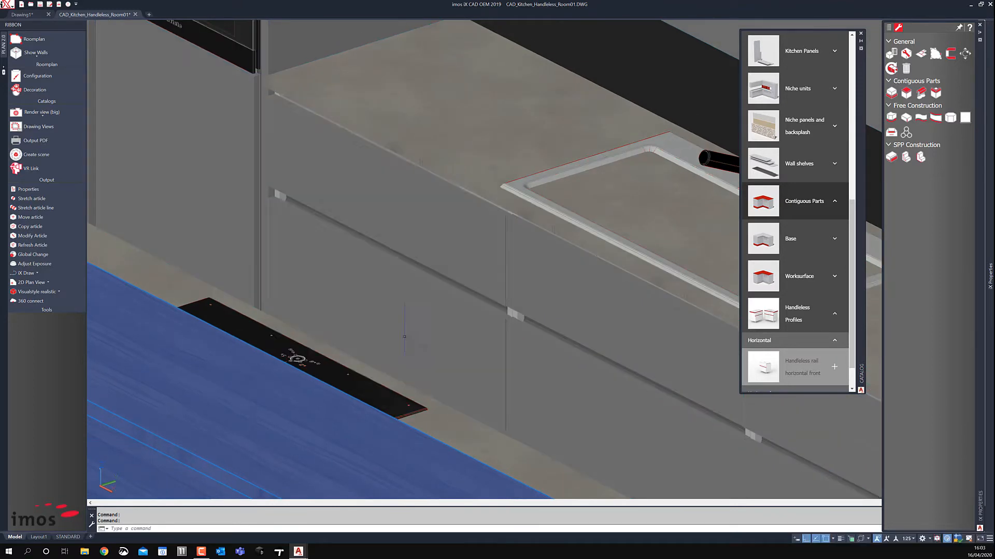
pyautogui.scroll(4, 292, 200)
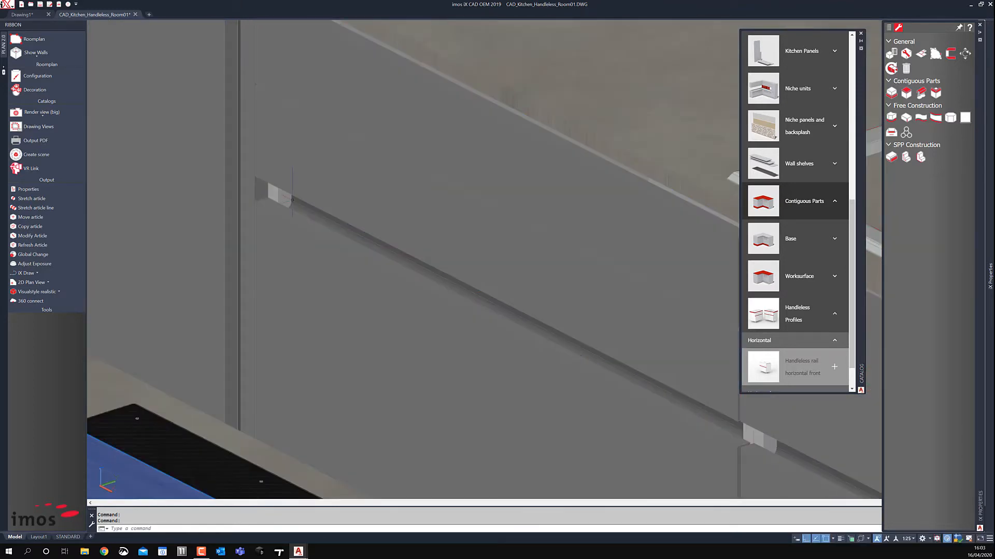
pyautogui.scroll(-5, 292, 199)
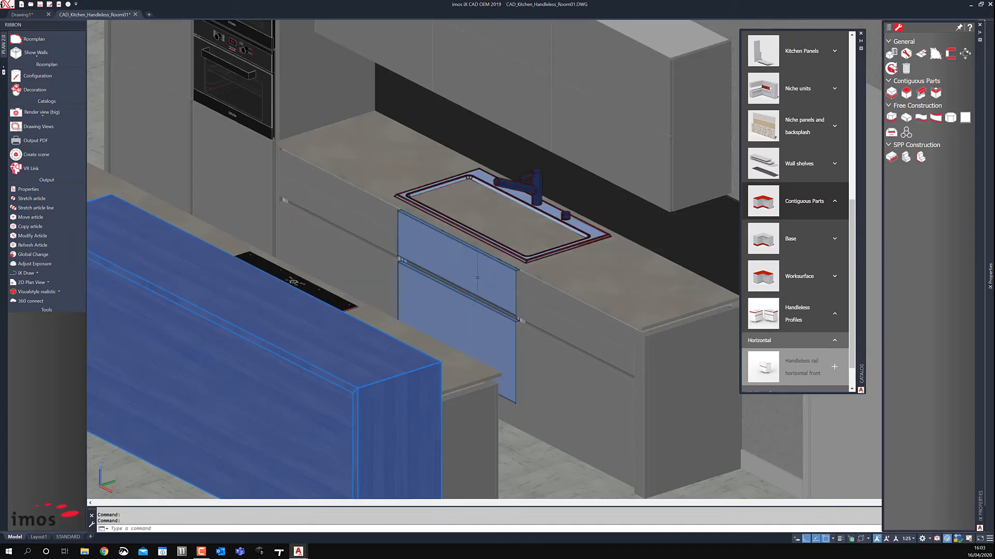
# Apply the horizontal front handleless rail to the island's base units on the side facing the wall run
pyautogui.keyDown('shift'); pyautogui.moveTo(523, 352); pyautogui.dragTo(423, 349, button='middle'); pyautogui.keyUp('shift')
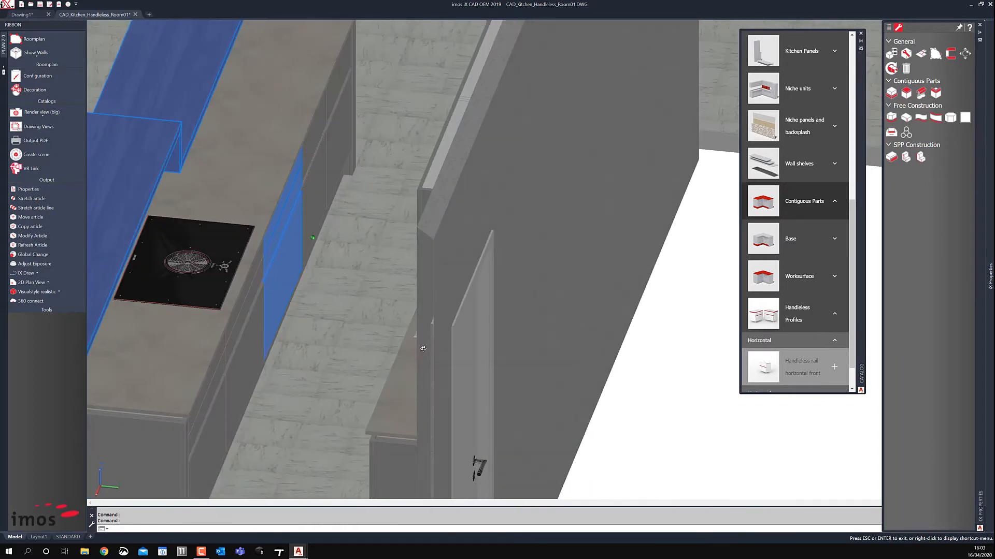
pyautogui.click(834, 367)
pyautogui.click(233, 394)
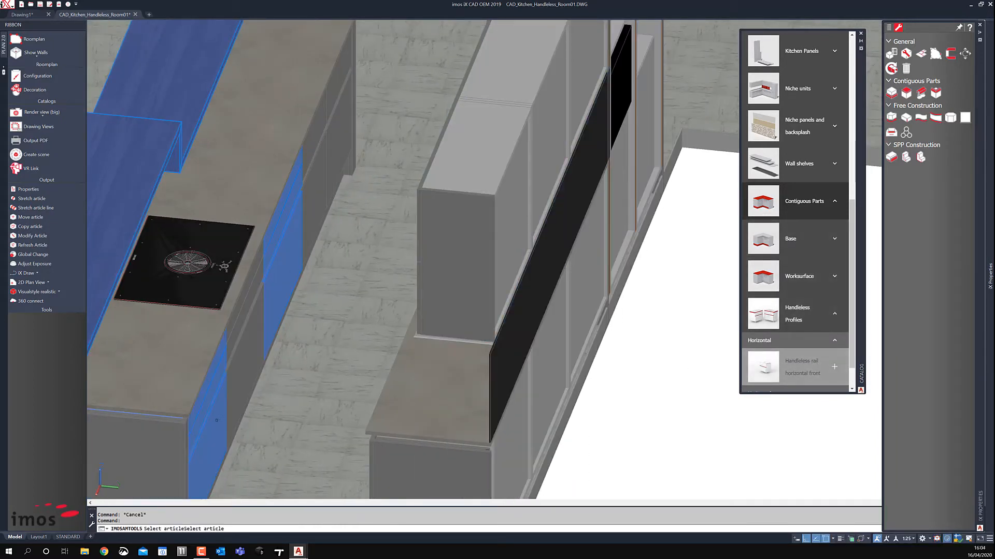
pyautogui.click(275, 304)
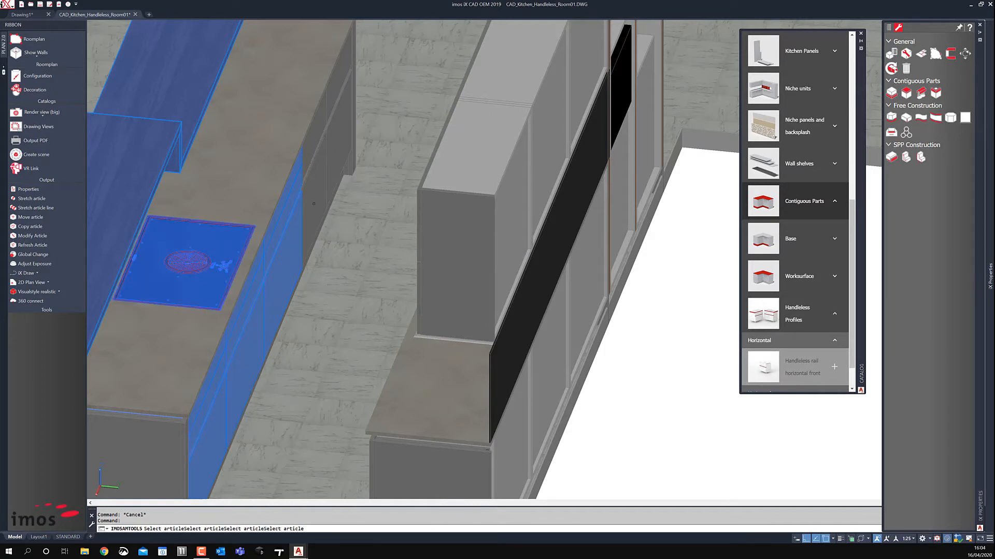
pyautogui.press('Return')
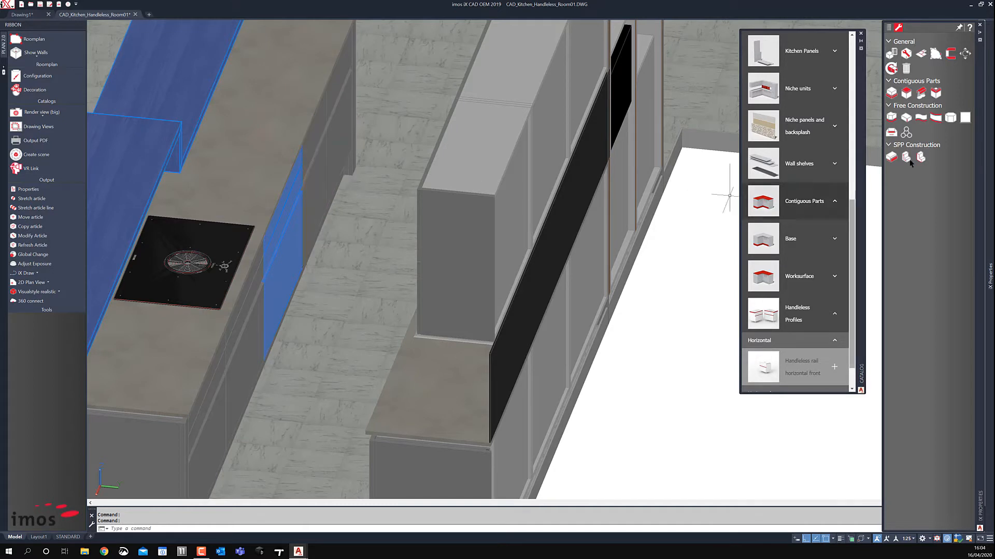
# Apply the Horizontal top handleless rail for top front, left and right to all of the island's base units
pyautogui.scroll(-1, 826, 364)
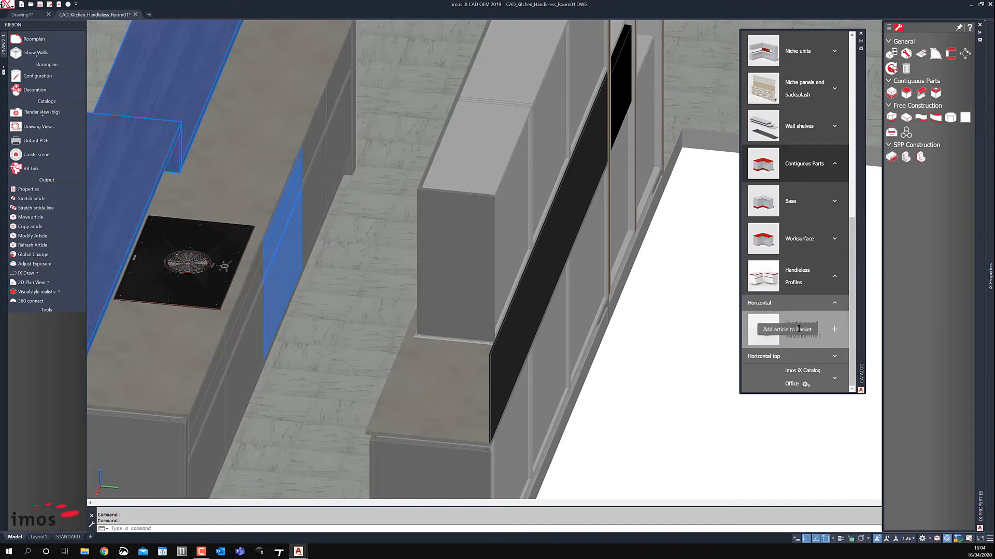
pyautogui.click(802, 358)
pyautogui.scroll(-5, 803, 354)
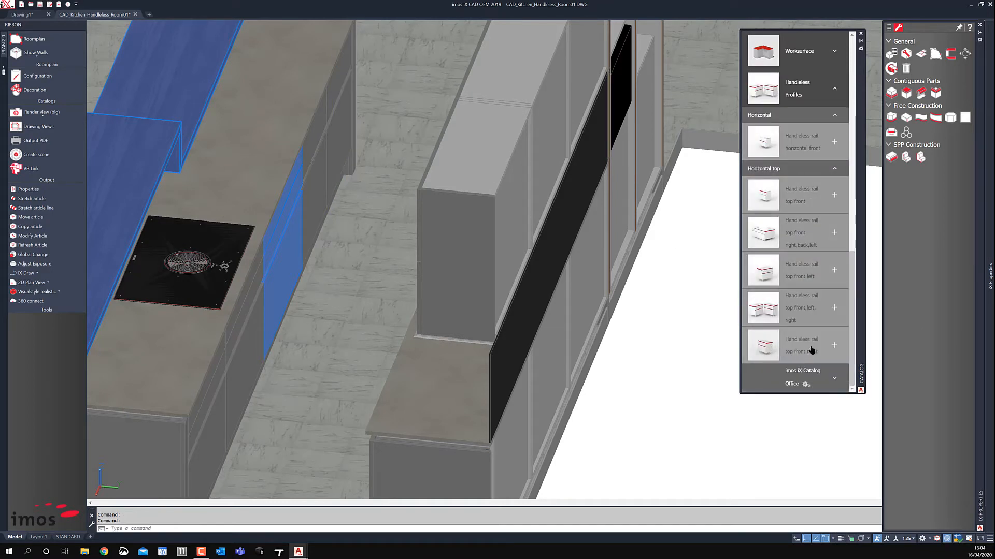
pyautogui.click(834, 310)
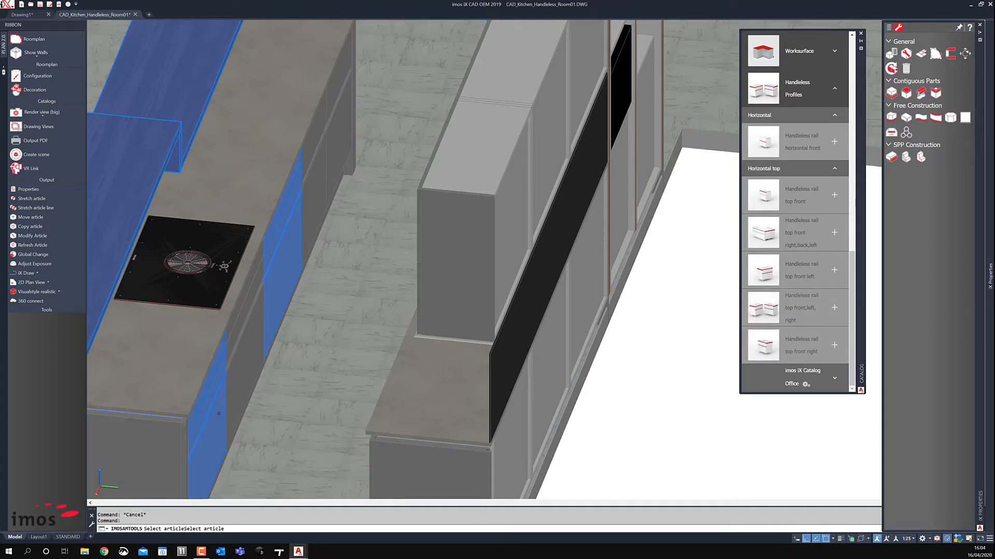
pyautogui.click(310, 202)
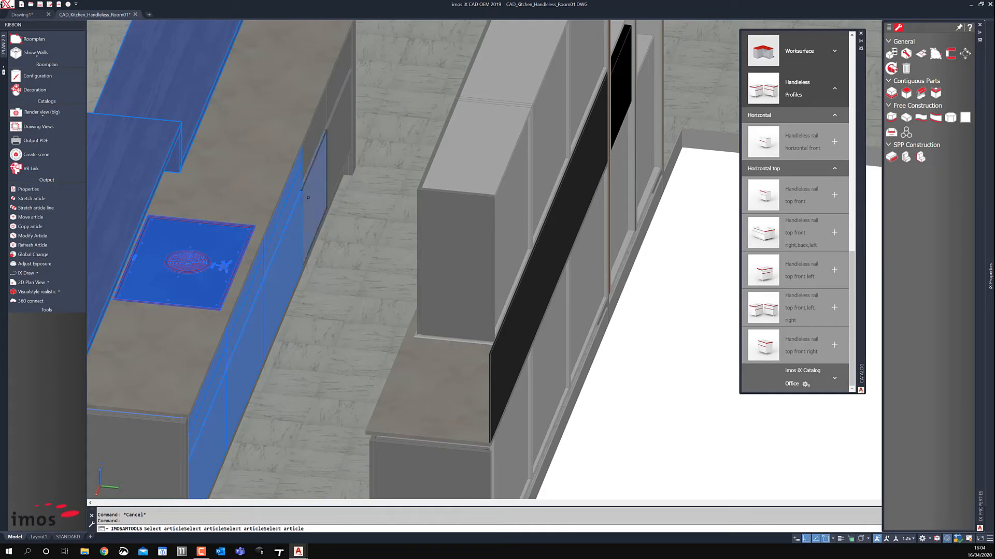
pyautogui.click(333, 139)
pyautogui.press('Return')
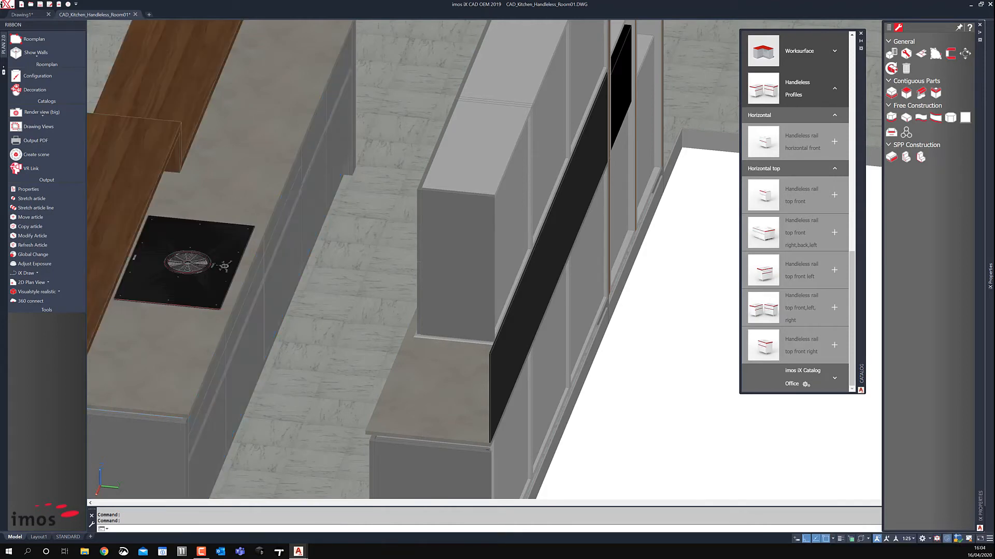
# Apply the Handleless rail top front right to the wall run's base units and inspect the worktop's end corner
pyautogui.scroll(-2, 325, 281)
pyautogui.keyDown('shift'); pyautogui.moveTo(326, 281); pyautogui.dragTo(510, 231, button='middle'); pyautogui.keyUp('shift')
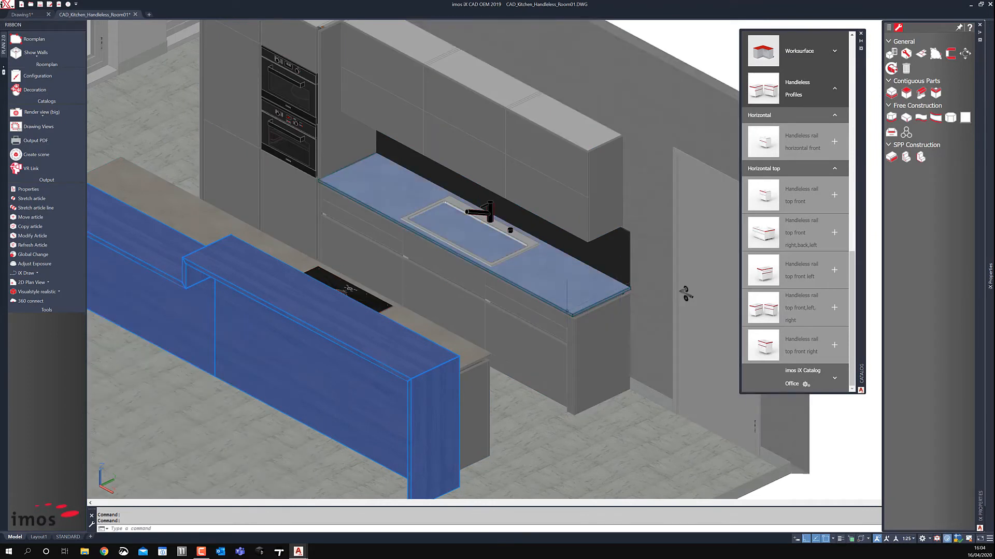
pyautogui.click(834, 346)
pyautogui.click(425, 286)
pyautogui.click(505, 335)
pyautogui.rightClick(506, 336)
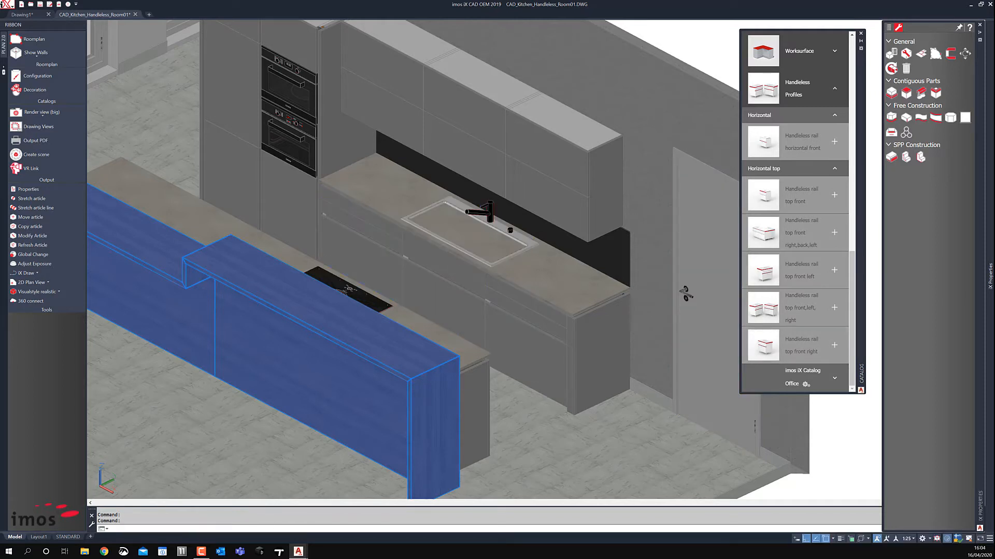
pyautogui.scroll(3, 642, 363)
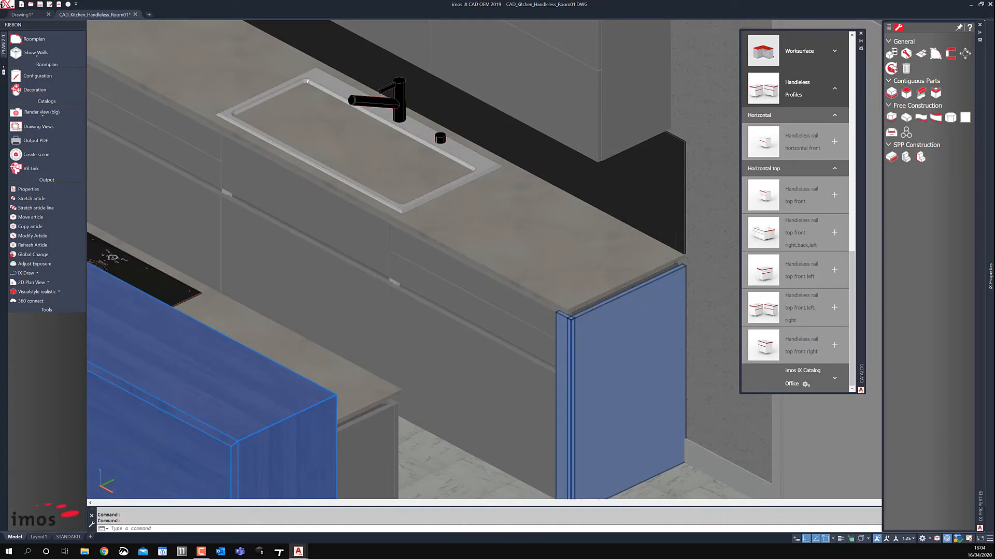
pyautogui.scroll(-1, 643, 362)
pyautogui.scroll(-3, 658, 277)
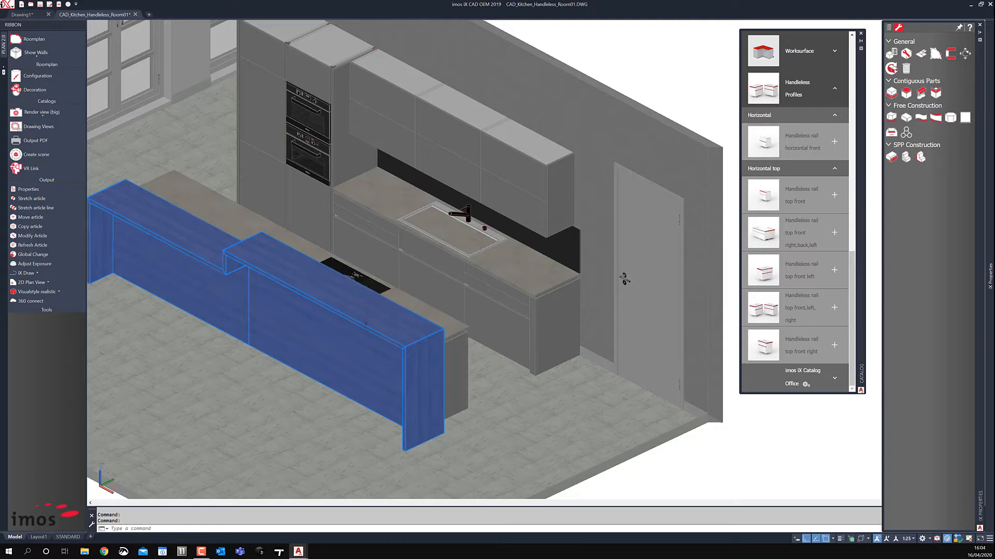
# Place the Coffee Set with three cups from the Kitchen decoration catalog on the wall run's worktop beside the tall oven unit
pyautogui.moveTo(378, 326); pyautogui.dragTo(446, 342, button='middle')
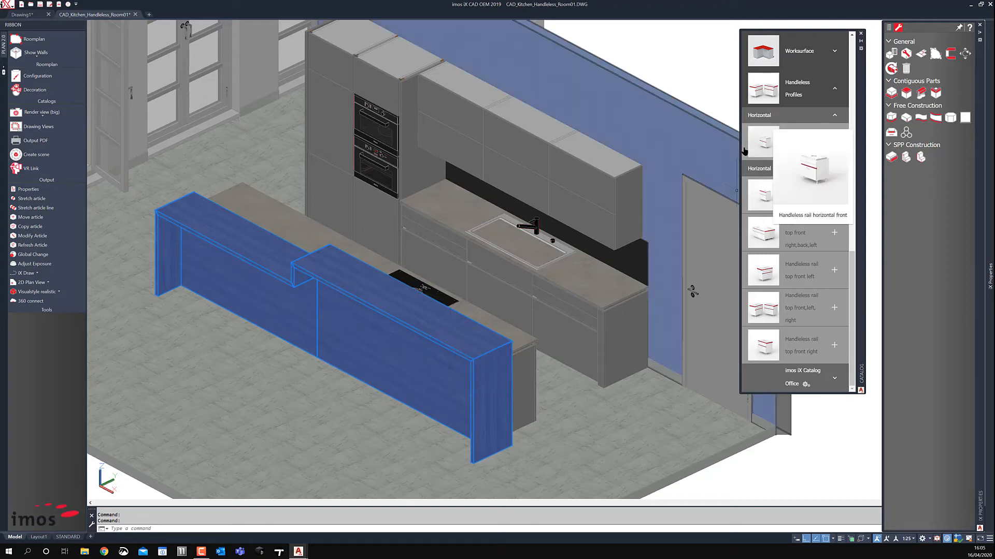
pyautogui.click(37, 90)
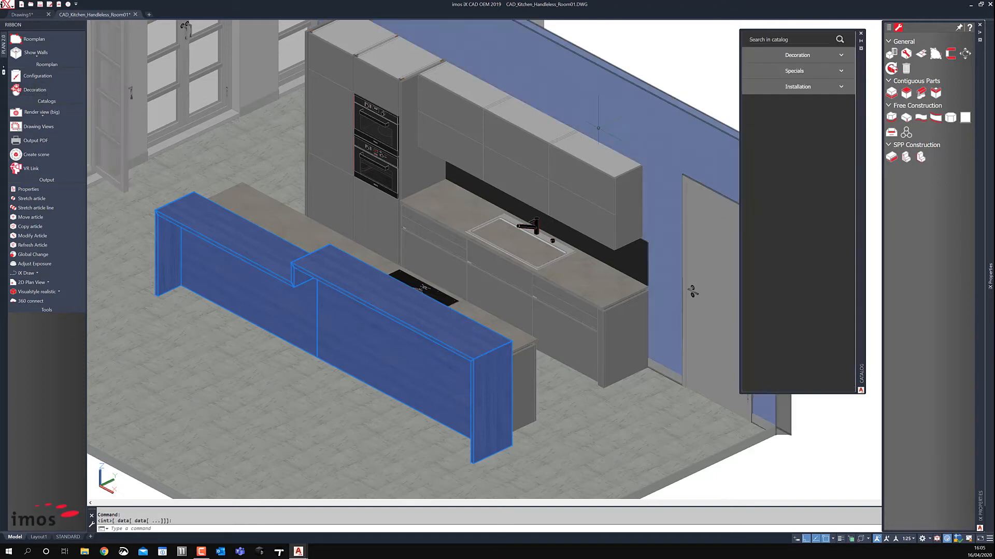
pyautogui.click(797, 72)
pyautogui.click(794, 58)
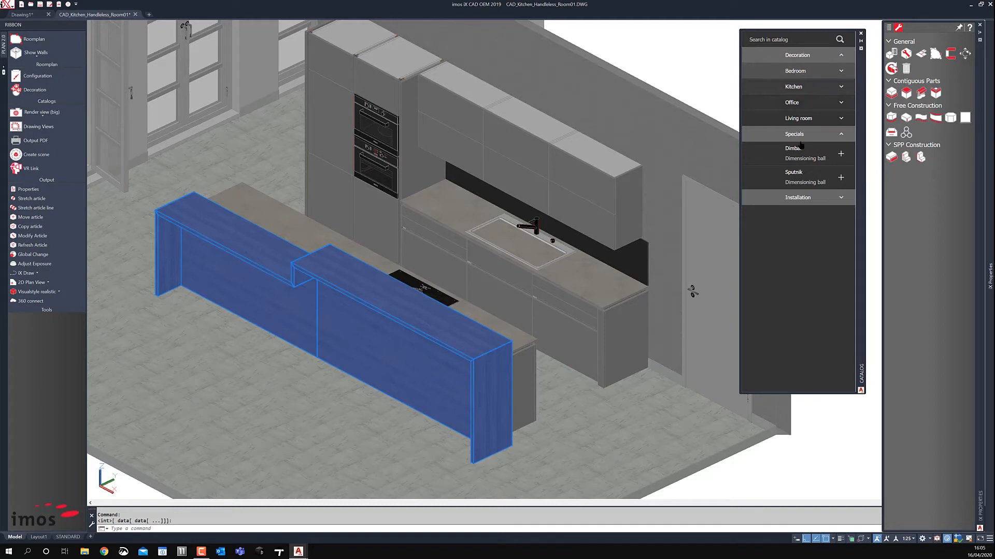
pyautogui.click(795, 88)
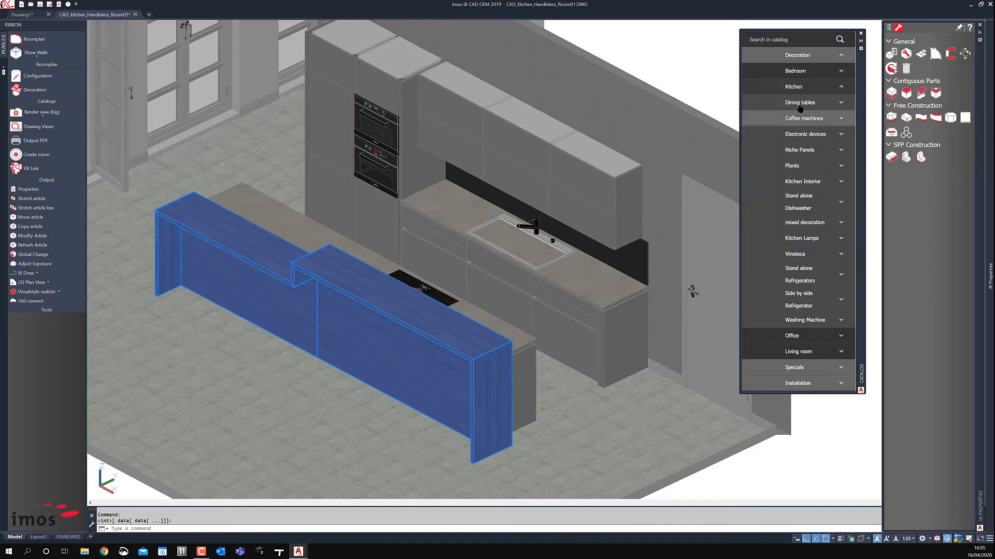
pyautogui.click(803, 118)
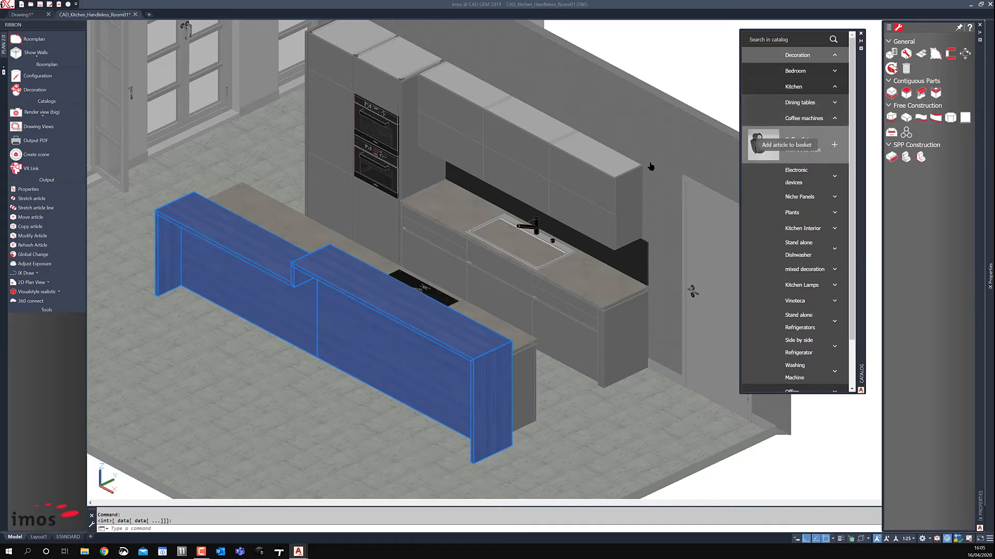
pyautogui.click(834, 145)
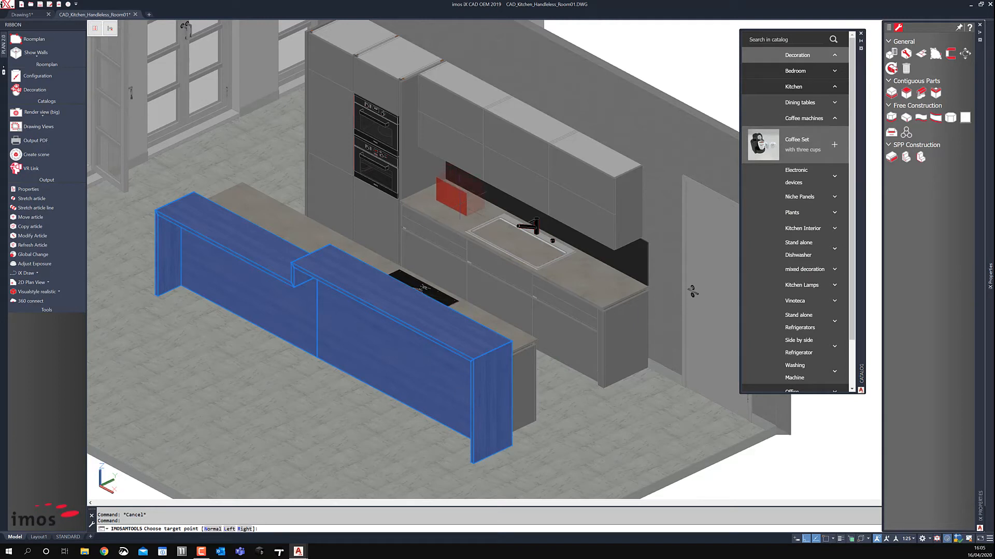
pyautogui.click(455, 212)
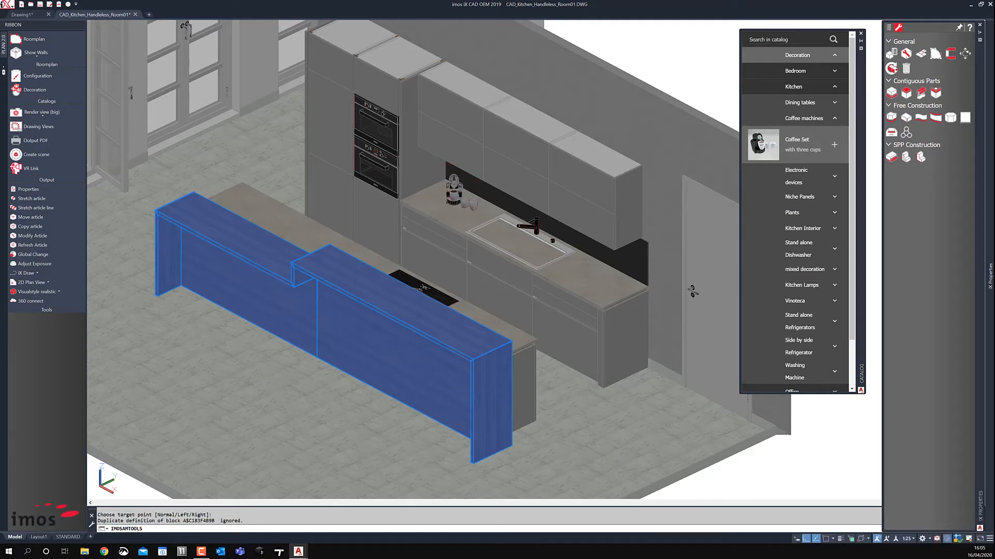
# Place the Black High gloss kitchen radio from the Electronic devices on the wall run's worktop at the door end
pyautogui.click(807, 174)
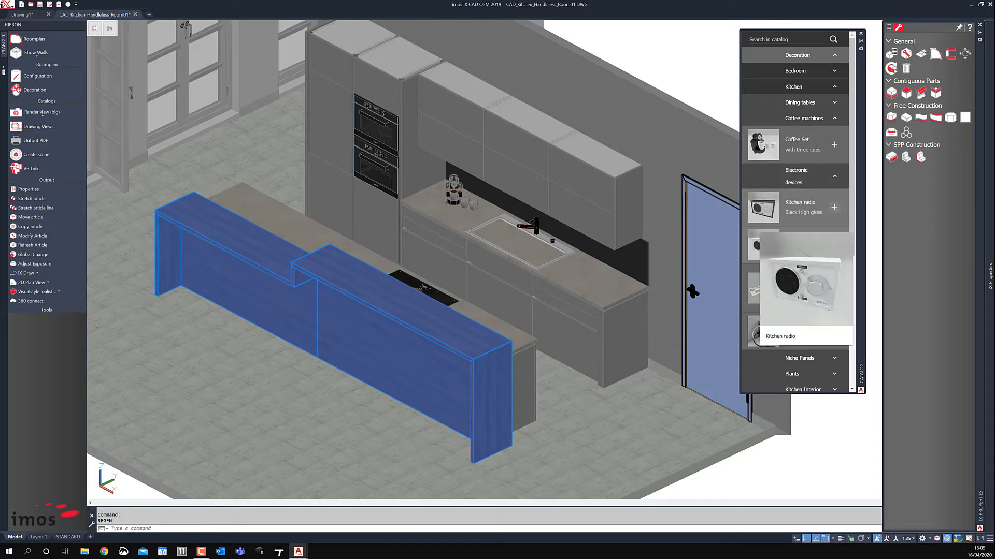
pyautogui.moveTo(692, 292); pyautogui.dragTo(693, 292)
pyautogui.click(692, 291)
# Place the Coffee Cup from the mixed decoration at the window end of the island's worktop
pyautogui.scroll(-5, 828, 254)
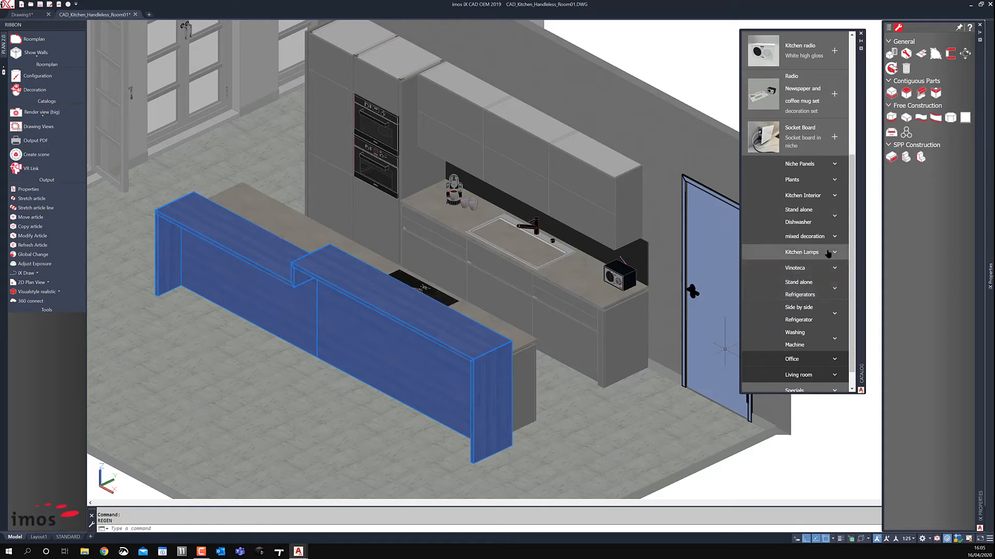
pyautogui.click(818, 237)
pyautogui.scroll(-2, 810, 259)
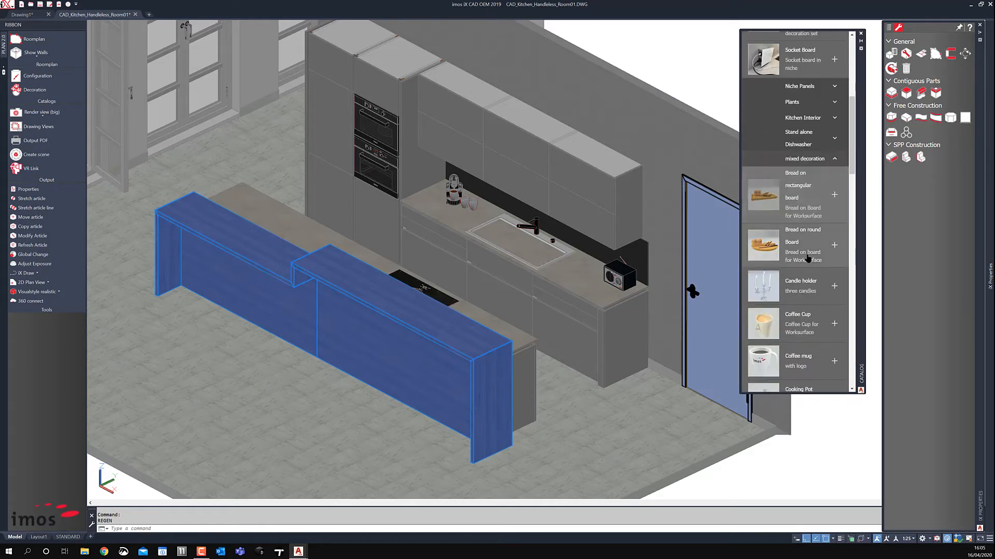
pyautogui.click(834, 324)
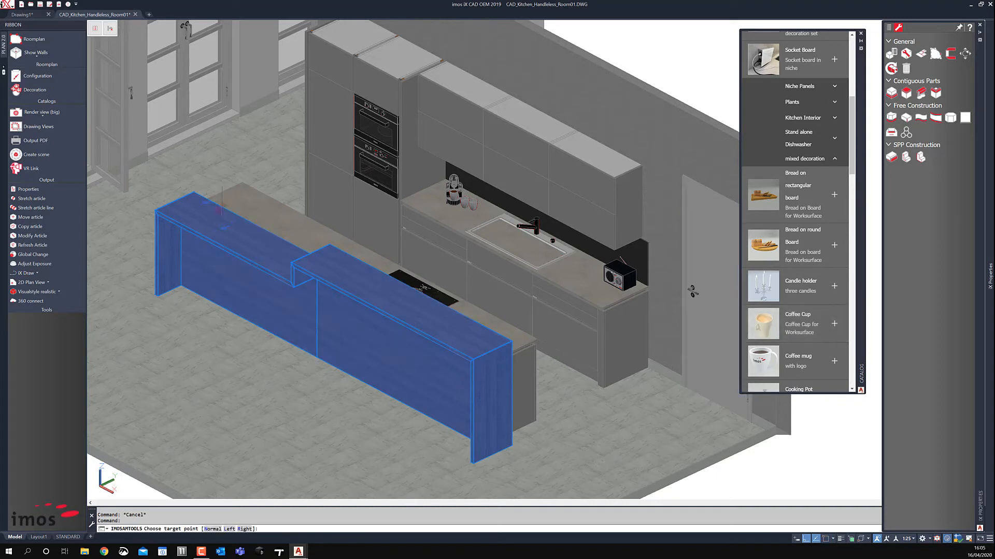
pyautogui.click(233, 196)
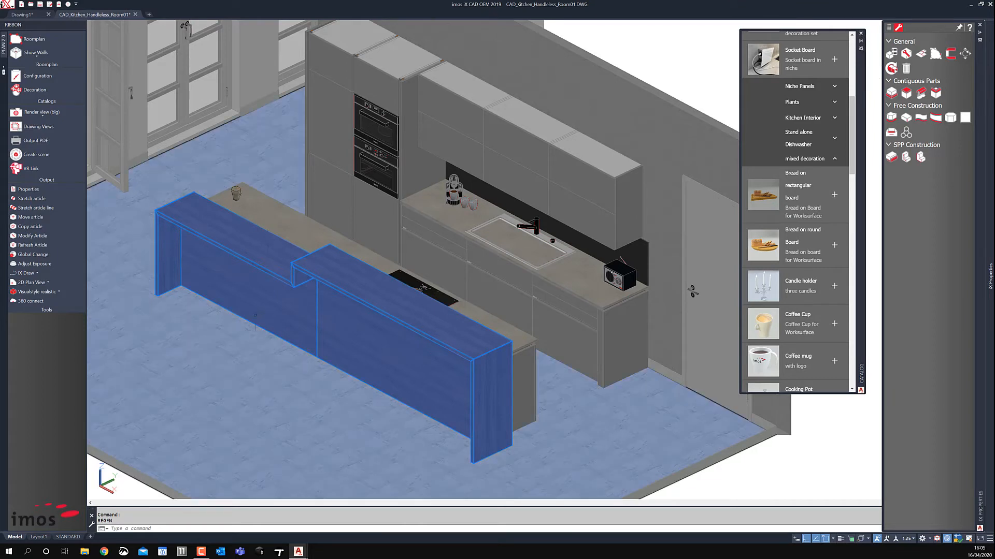
pyautogui.press('Escape')
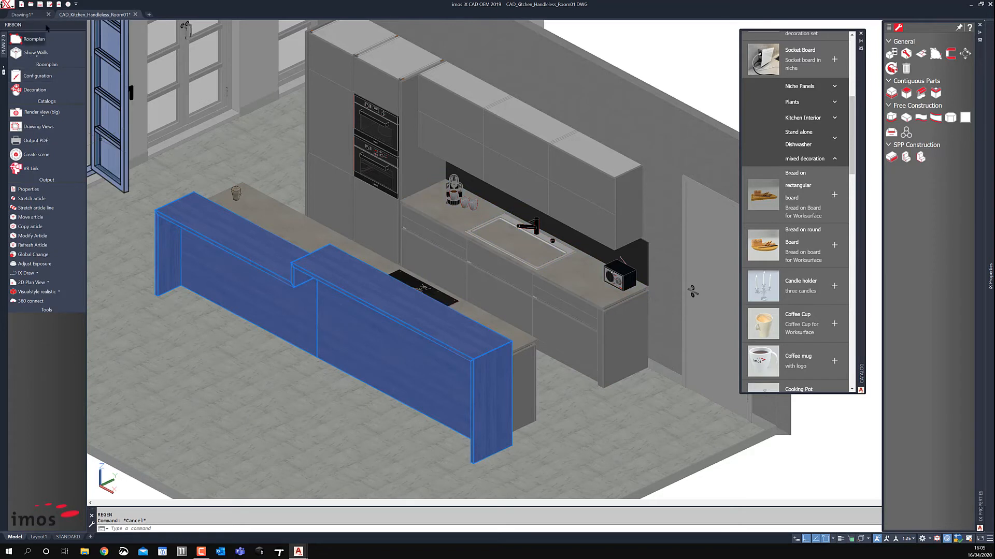
# Set the Visu Manager display mode to Modus-6 for the whole kitchen
pyautogui.click(58, 4)
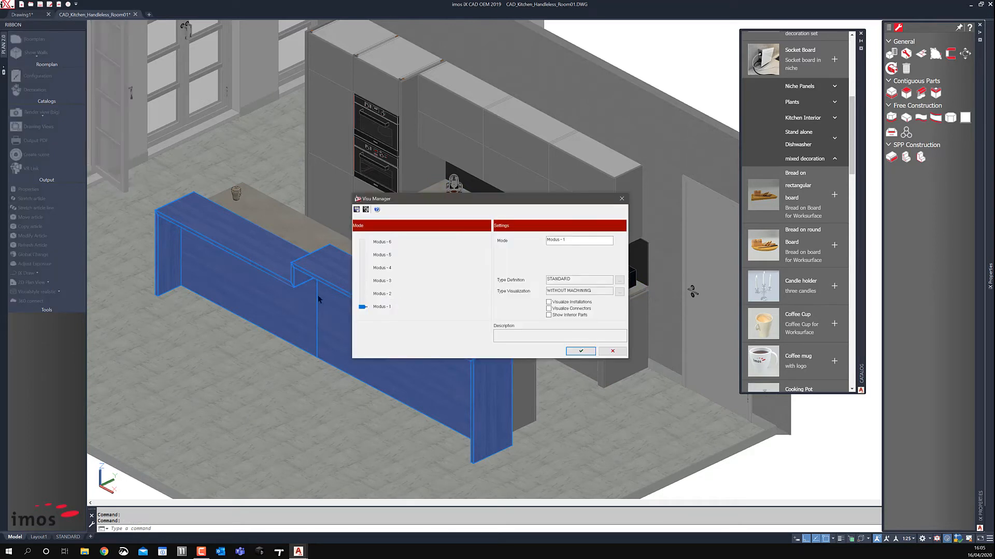
pyautogui.moveTo(362, 306); pyautogui.dragTo(362, 242)
pyautogui.click(582, 351)
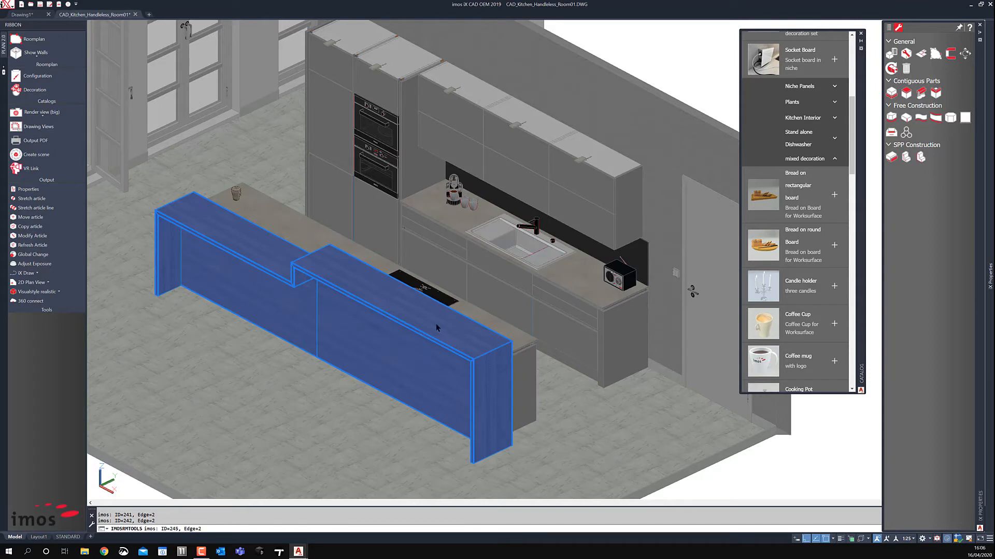
# Switch the 3D view to perspective projection and orbit to a low viewpoint in front of the island
pyautogui.press('p')
pyautogui.press('Return')
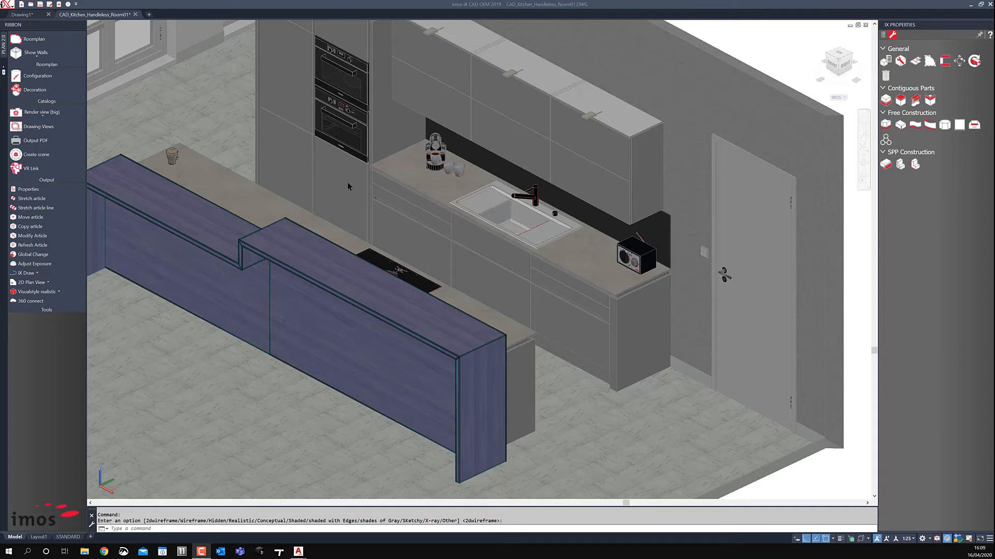
pyautogui.rightClick(843, 57)
pyautogui.click(857, 76)
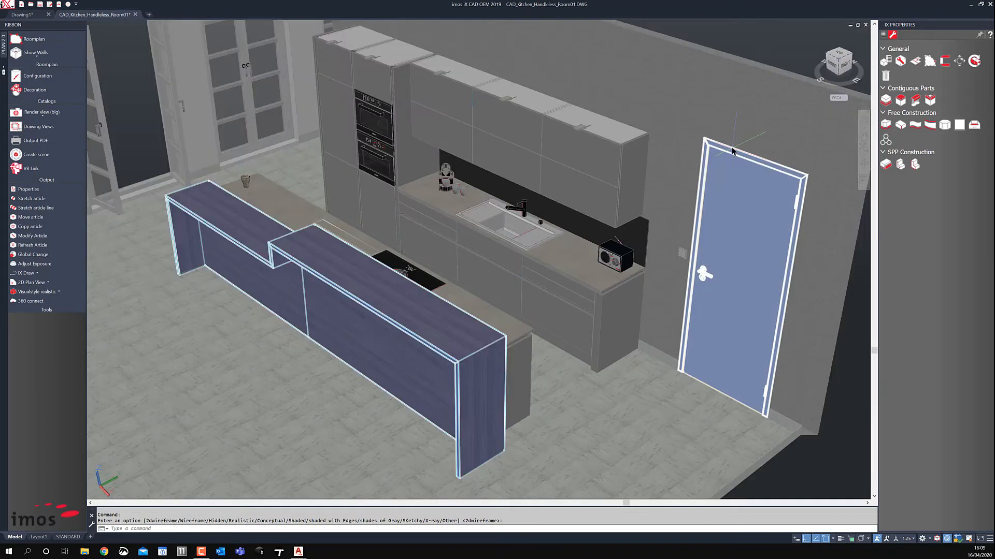
pyautogui.keyDown('shift'); pyautogui.moveTo(424, 312); pyautogui.dragTo(445, 276, button='middle'); pyautogui.keyUp('shift')
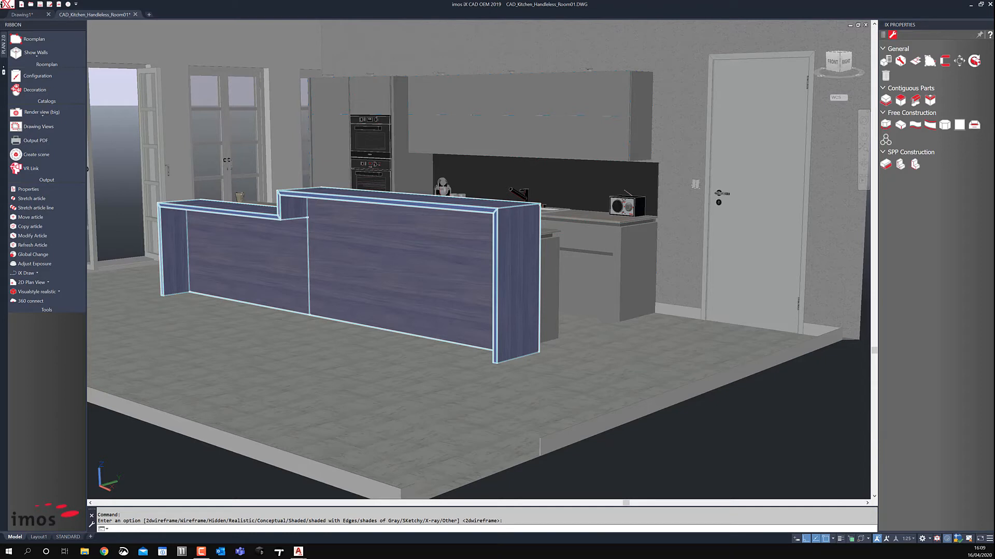
# Zoom in on the island in the perspective view and adjust the orbit and framing to include the wall run behind it
pyautogui.rightClick(569, 261)
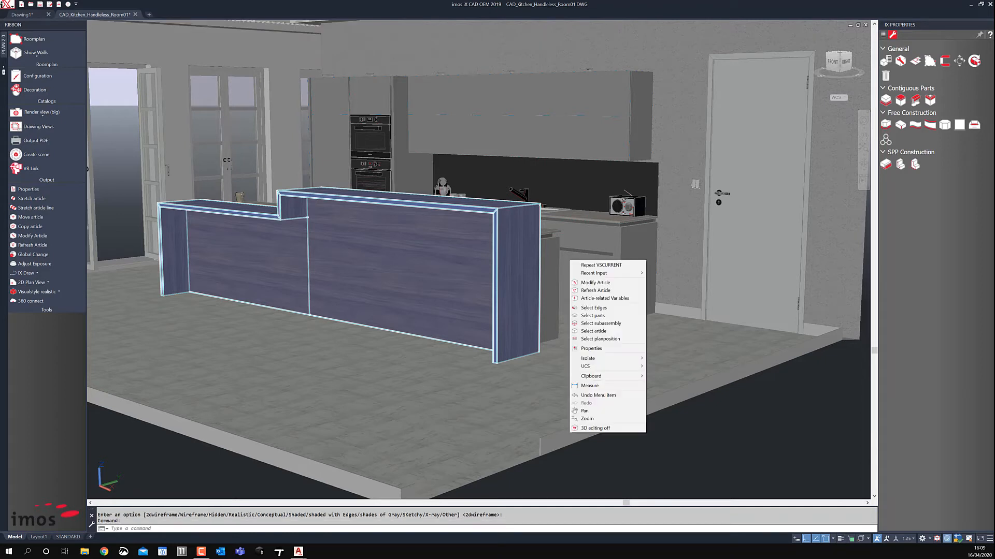
pyautogui.rightClick(592, 420)
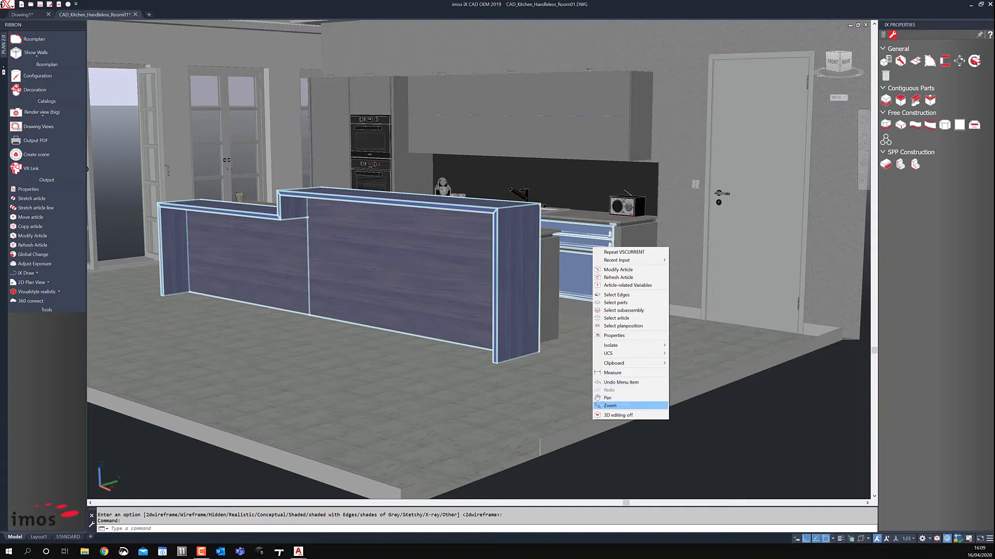
pyautogui.click(611, 406)
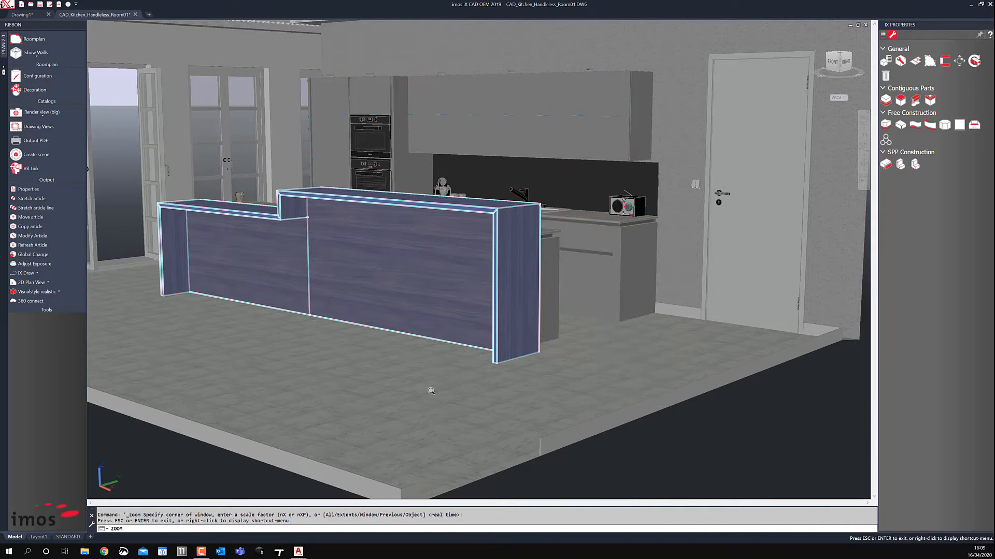
pyautogui.moveTo(431, 391); pyautogui.dragTo(421, 197)
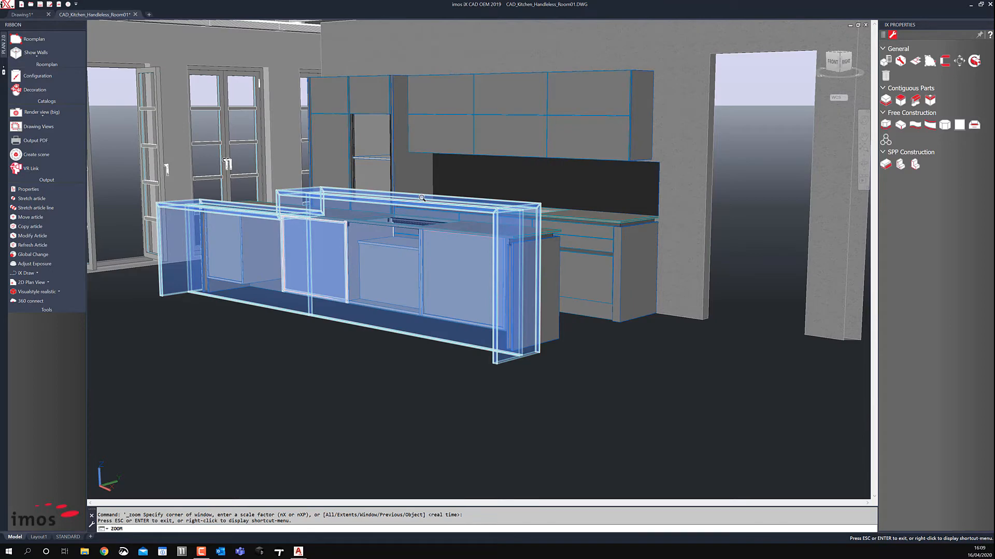
pyautogui.moveTo(418, 254); pyautogui.dragTo(440, 122)
pyautogui.moveTo(441, 122); pyautogui.dragTo(548, 217, button='middle')
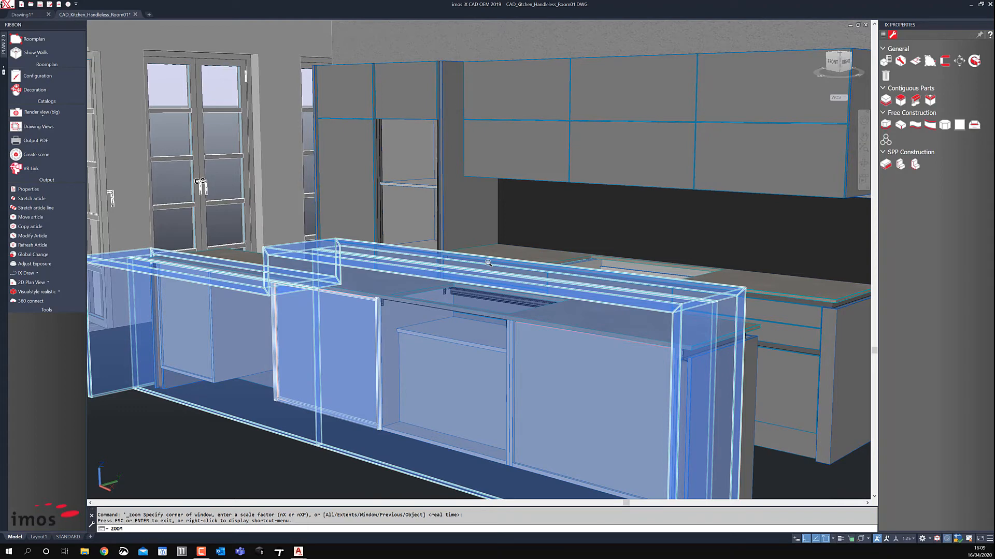
pyautogui.press('Escape')
pyautogui.keyDown('shift'); pyautogui.moveTo(460, 264); pyautogui.dragTo(443, 251, button='middle'); pyautogui.keyUp('shift')
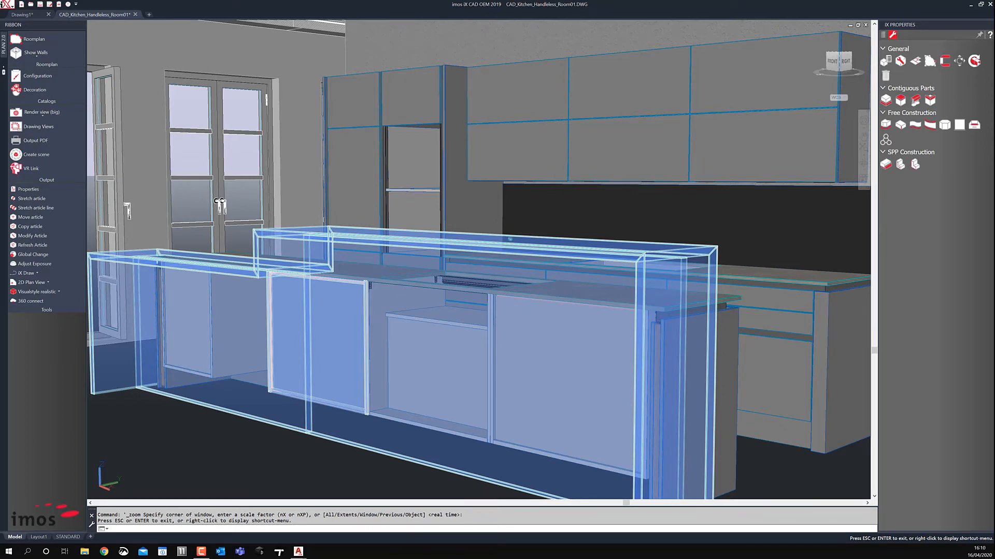
pyautogui.press('Escape')
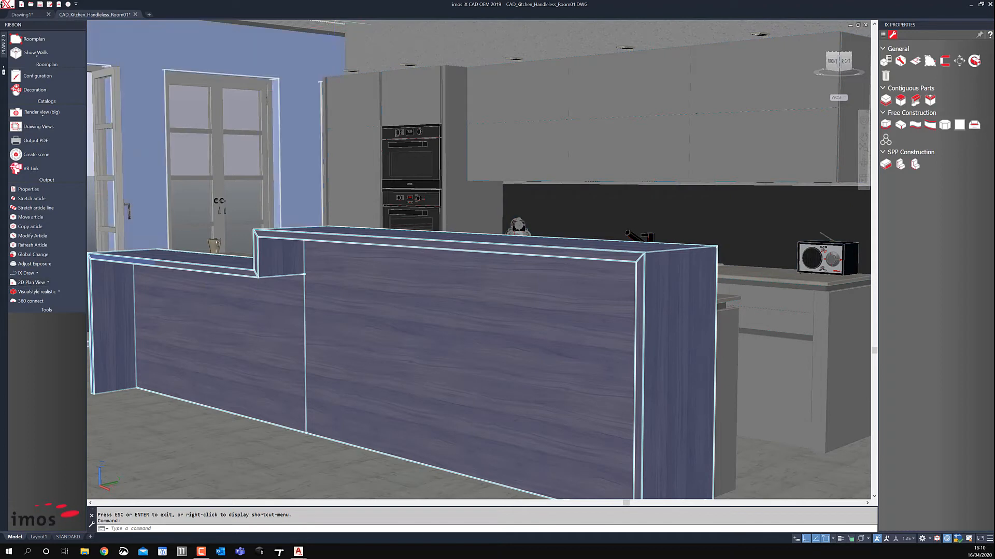
# Turn on the render environment with Sharp Highlights lighting, set the exposure to 9, and render the kitchen view at medium size
pyautogui.click(36, 265)
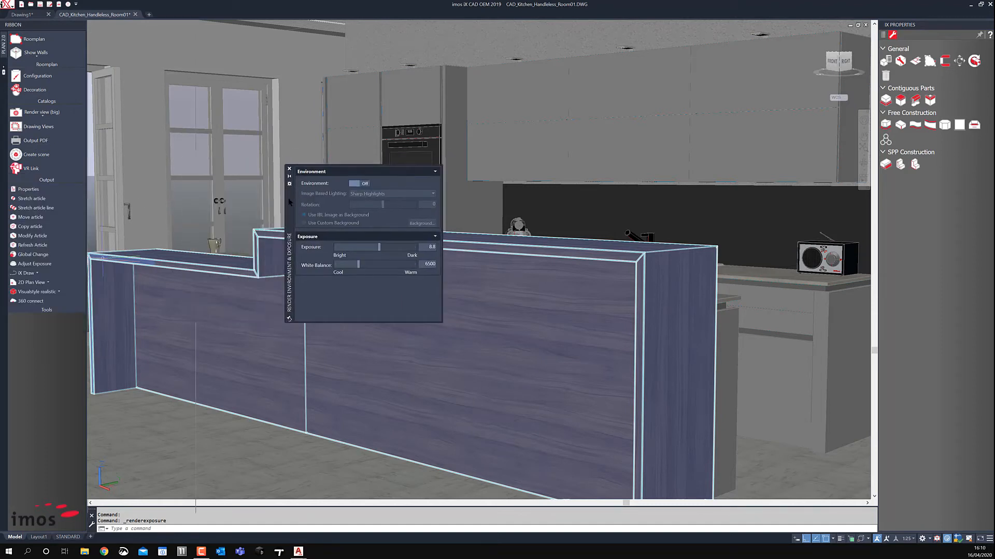
pyautogui.click(366, 184)
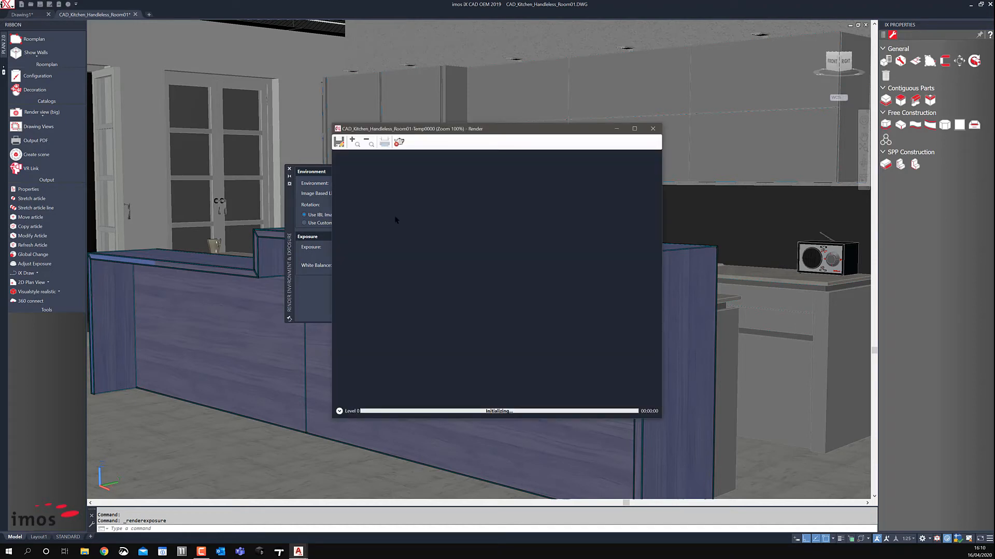
pyautogui.moveTo(398, 129); pyautogui.dragTo(308, 114)
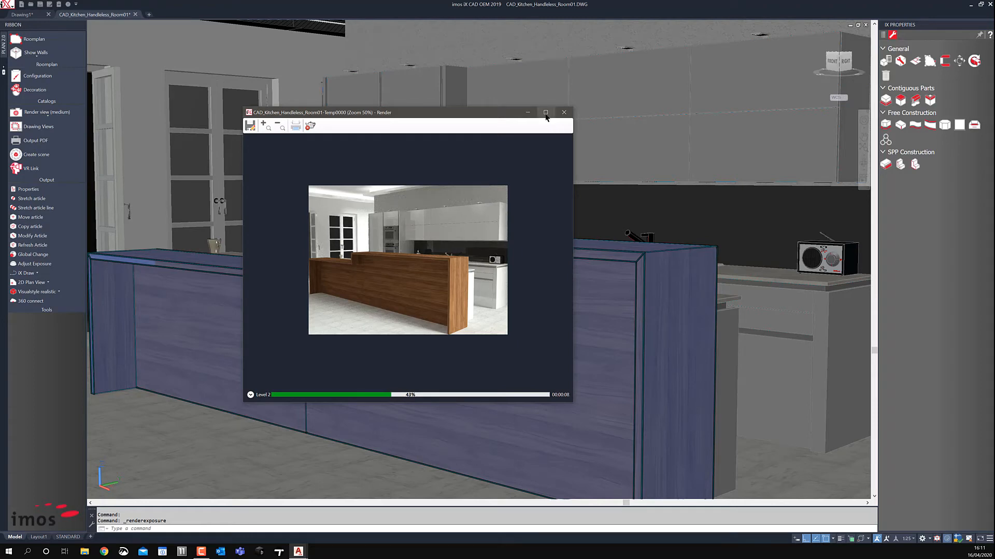
# Enlarge the rendered image to examine the kitchen's materials and lighting, and close the render
pyautogui.click(545, 112)
pyautogui.scroll(1, 486, 283)
pyautogui.scroll(1, 515, 274)
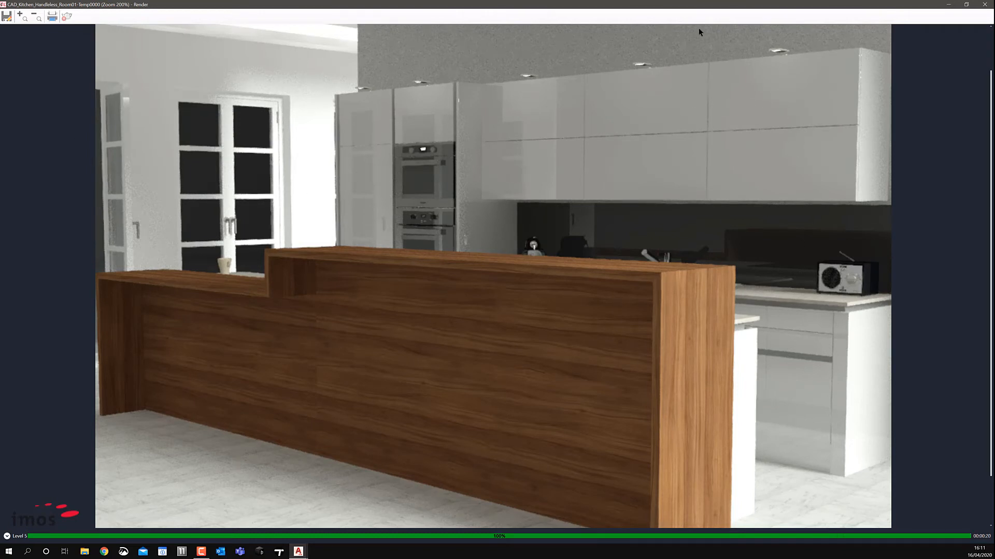
pyautogui.click(984, 5)
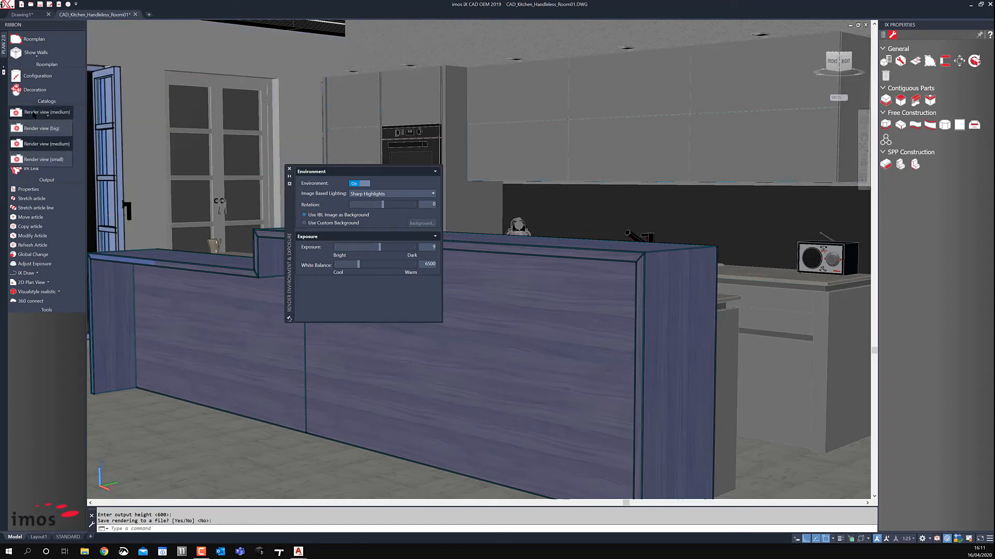
pyautogui.press('Return')
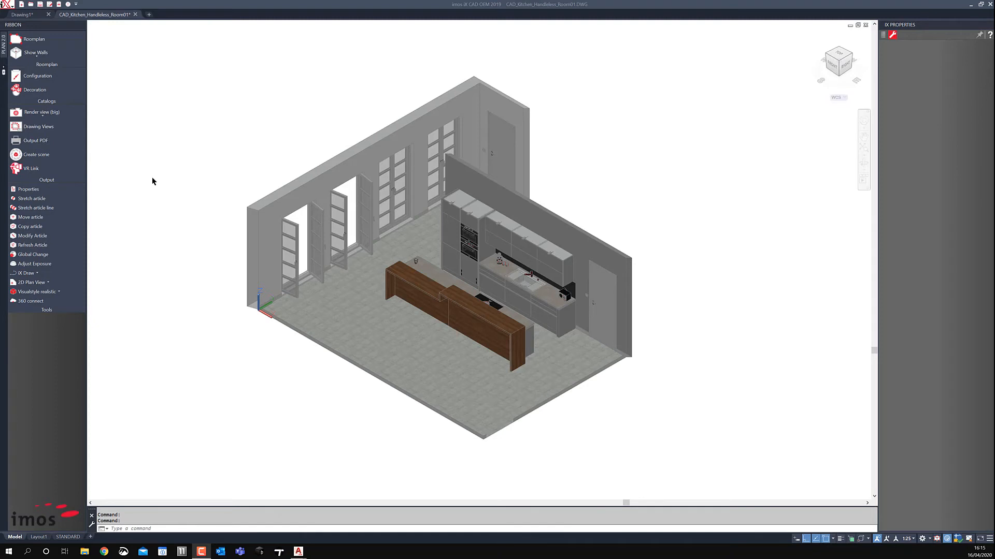
# Set the visual style of the whole room to wireframe and inspect the rails and fittings of the wall run
pyautogui.click(52, 293)
pyautogui.click(50, 332)
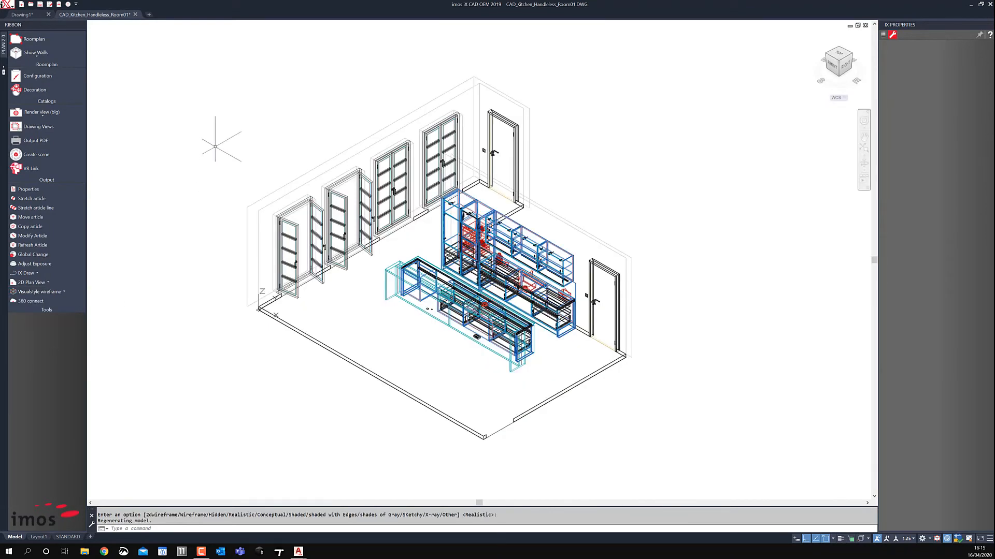
pyautogui.scroll(6, 538, 311)
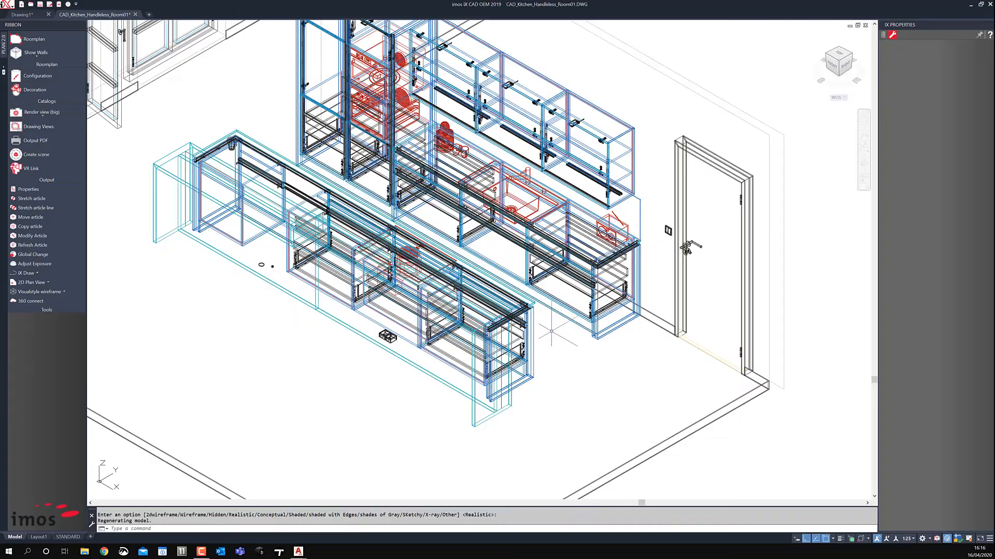
pyautogui.scroll(-3, 563, 297)
pyautogui.scroll(5, 485, 439)
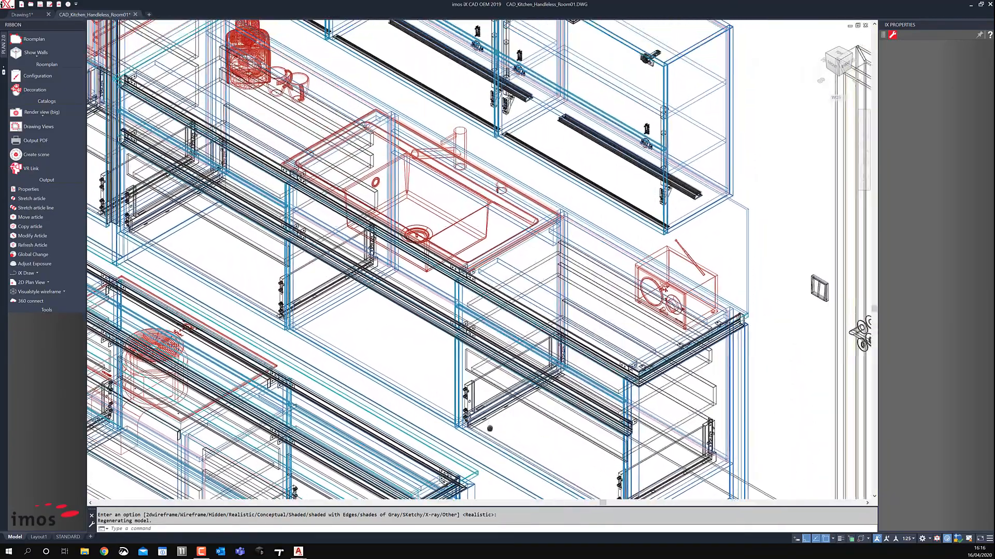
pyautogui.scroll(-2, 569, 241)
pyautogui.moveTo(569, 241); pyautogui.dragTo(736, 481, button='middle')
pyautogui.scroll(-2, 345, 314)
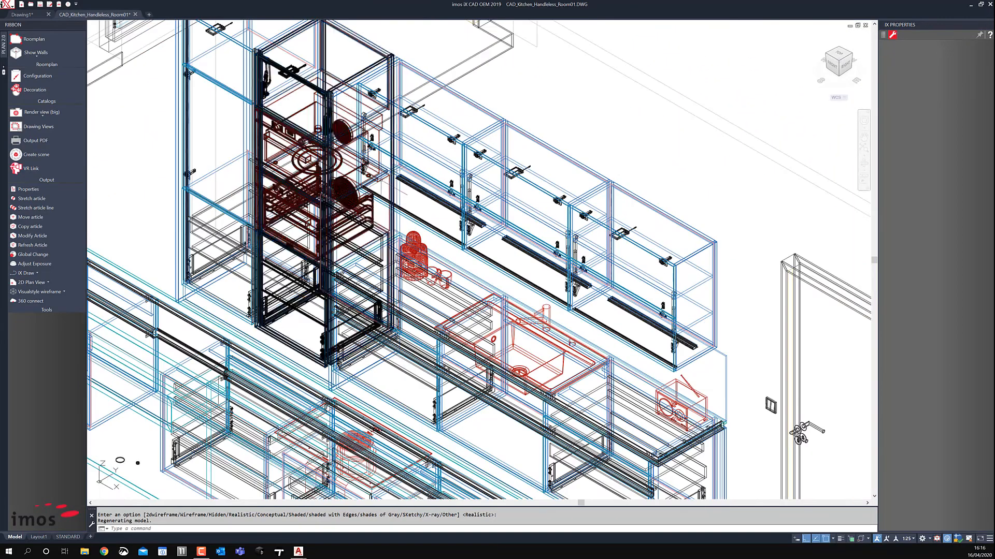
# Switch the wireframe model to a plan view of the current UCS
pyautogui.write('plan')
pyautogui.press('Return')
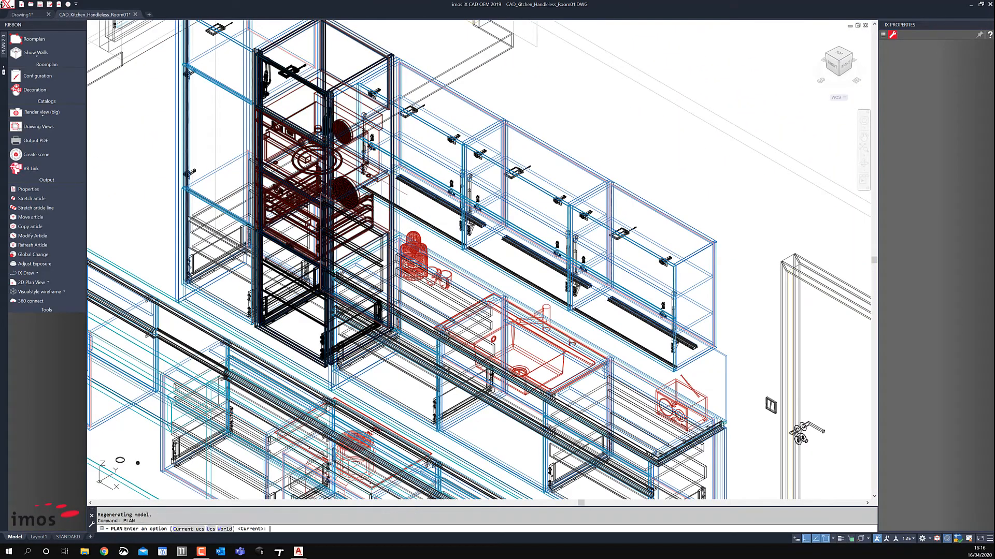
pyautogui.write('c')
pyautogui.press('Return')
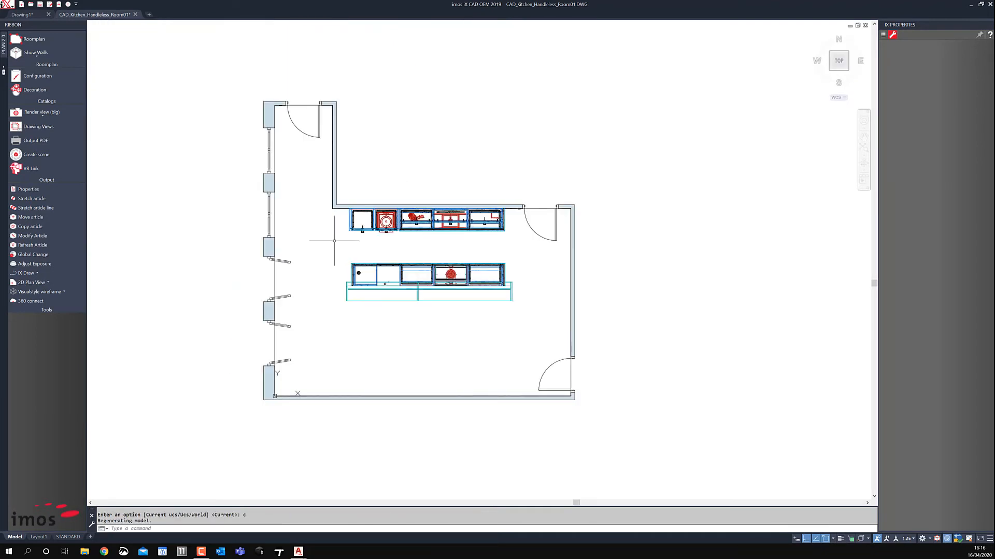
# Generate a 2D plan view of the entire room without hidden lines and place it to the right of the model
pyautogui.click(35, 284)
pyautogui.click(33, 303)
pyautogui.click(211, 78)
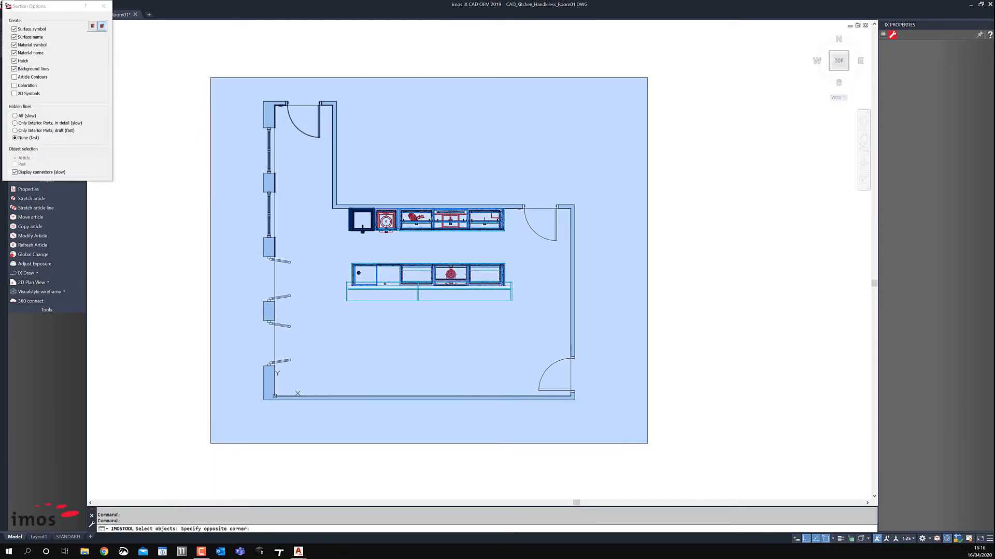
pyautogui.click(647, 443)
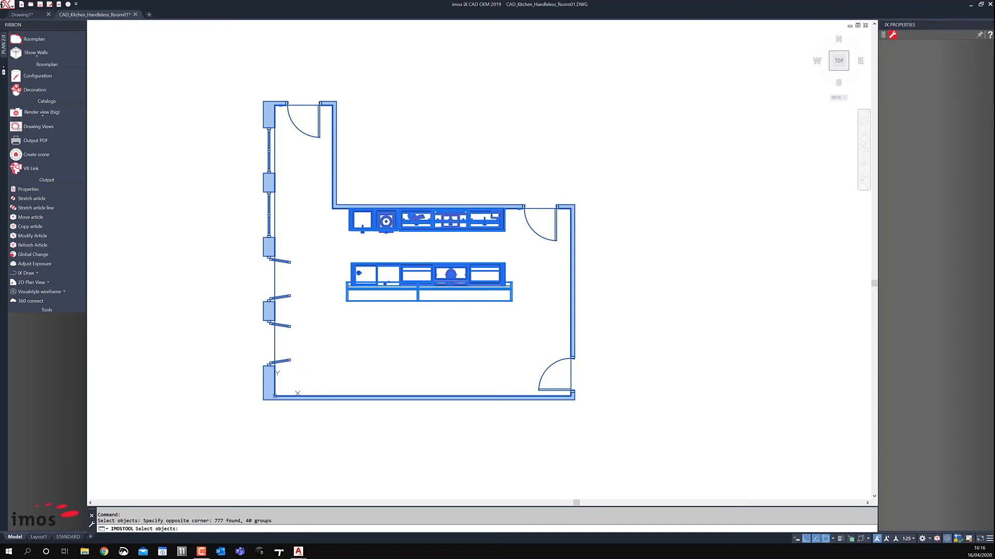
pyautogui.press('Return')
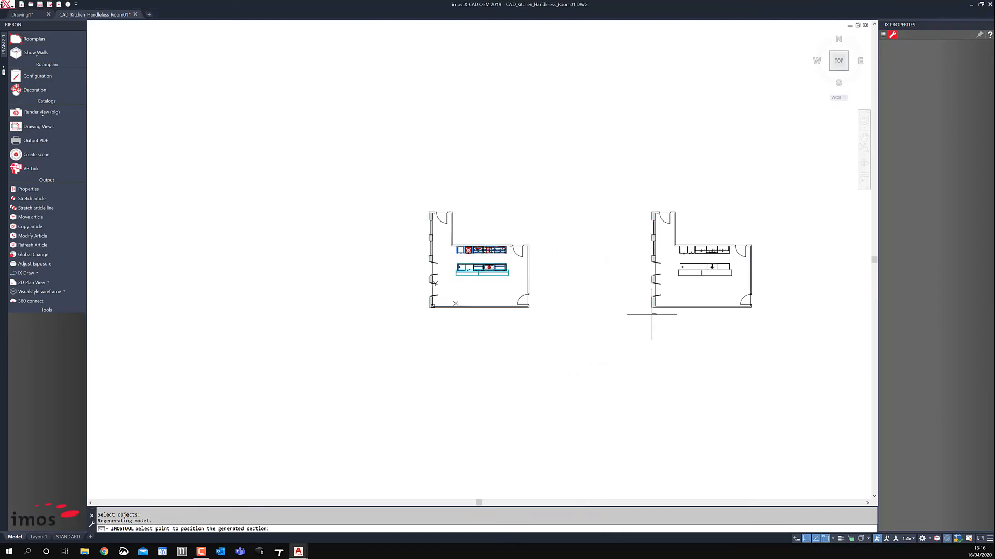
pyautogui.scroll(6, 681, 319)
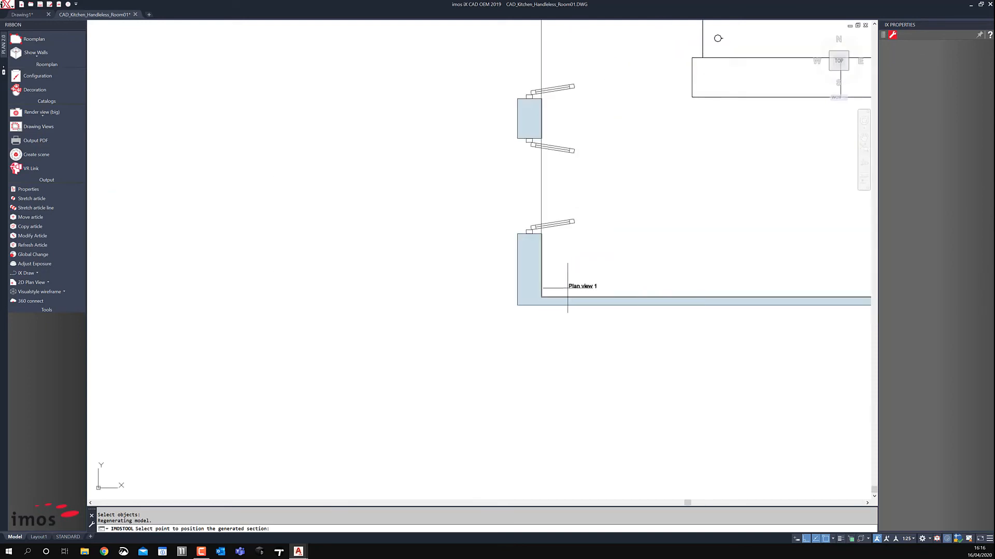
pyautogui.scroll(-6, 560, 286)
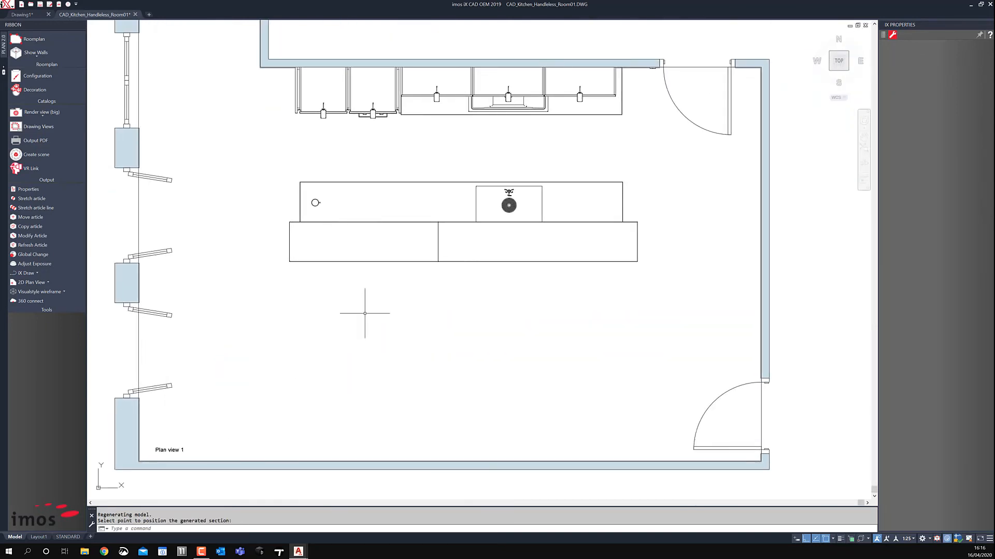
pyautogui.scroll(-3, 352, 321)
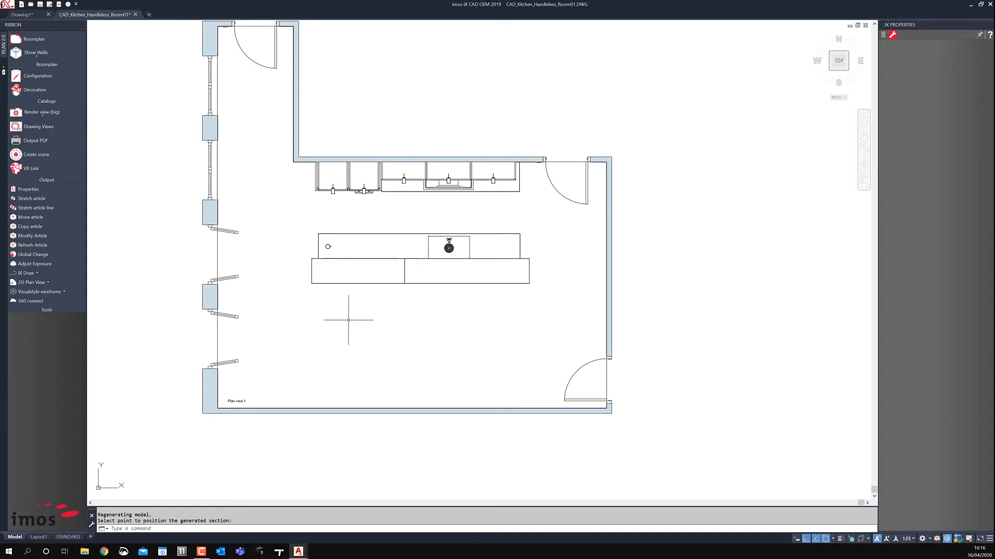
# Dimension the generated 2D plan view with the FloorPlan_Kitchen floorplan dimensioning
pyautogui.click(34, 284)
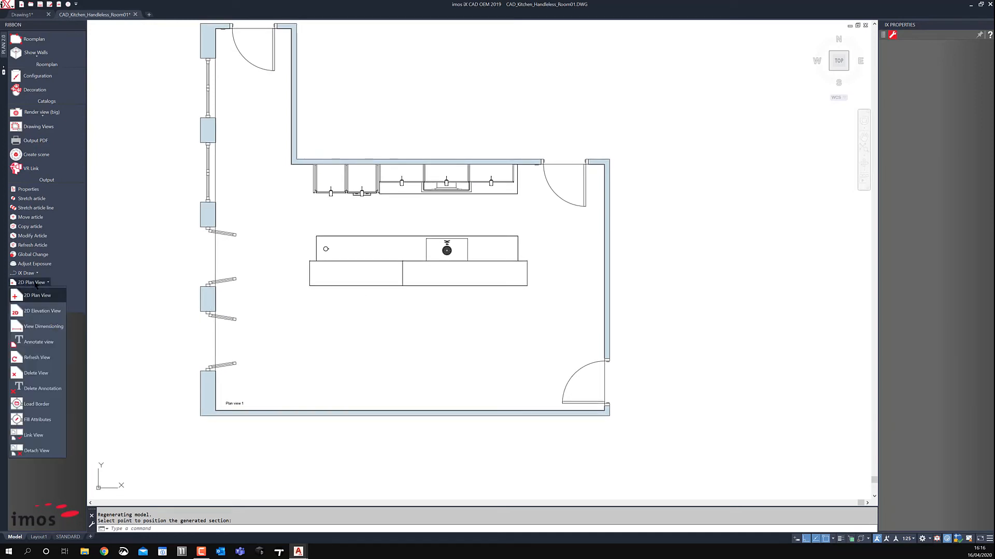
pyautogui.click(41, 327)
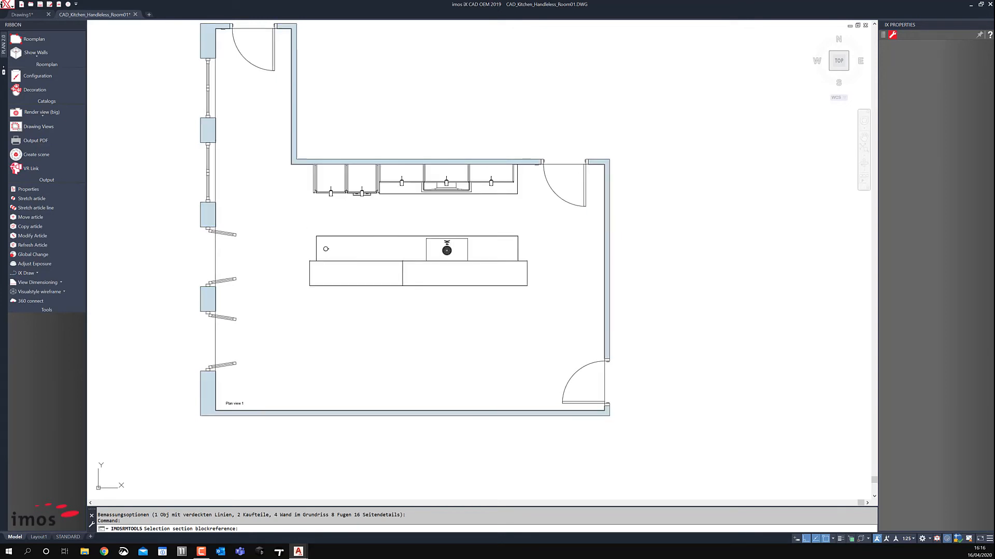
pyautogui.click(326, 248)
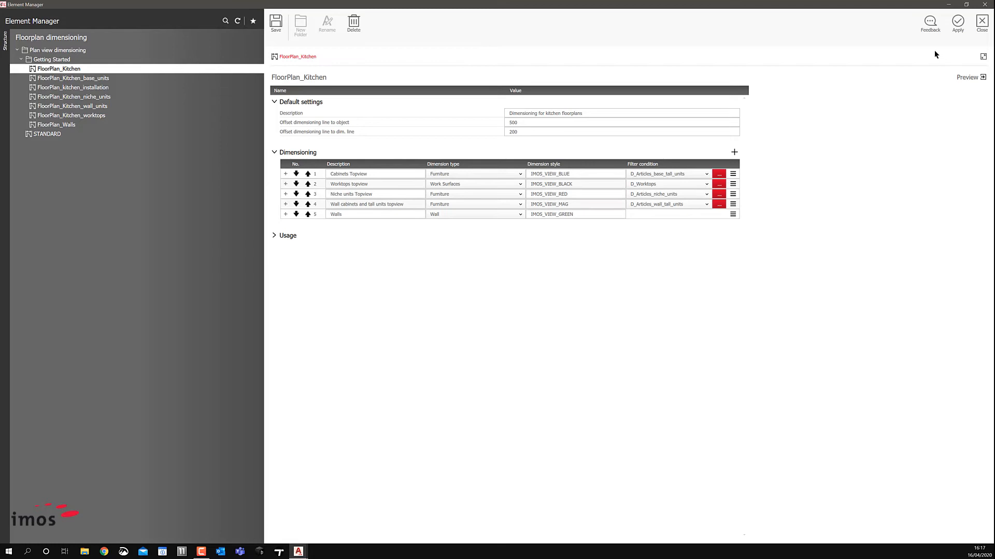
pyautogui.click(958, 26)
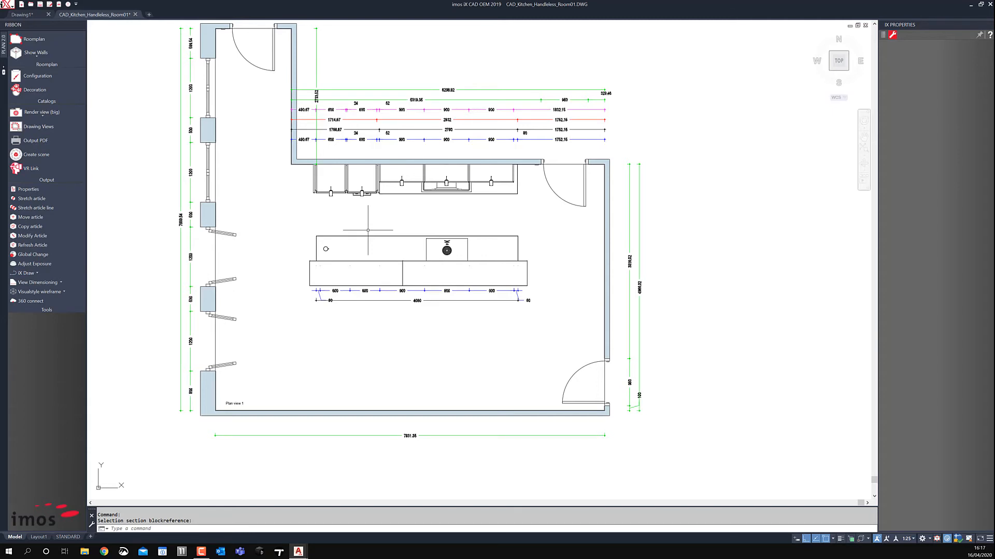
# Export the kitchen model through VR Link to the Desktop as the VRML file CAD_Kitchen_Handleless_Room01.wrl
pyautogui.moveTo(359, 230)
pyautogui.mouseDown(button='middle')
pyautogui.moveTo(385, 242)
pyautogui.moveTo(732, 272)
pyautogui.mouseUp(button='middle')
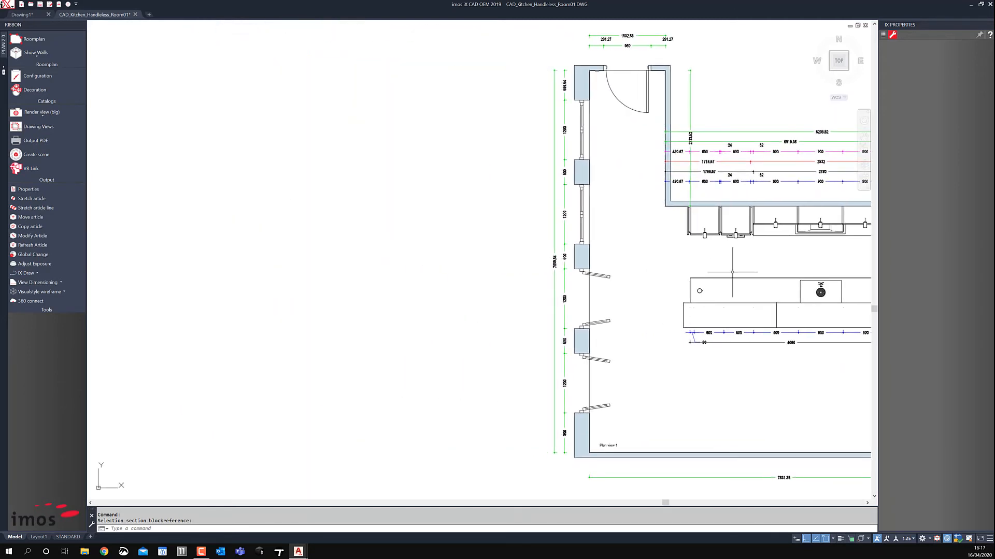
pyautogui.scroll(-3, 617, 270)
pyautogui.scroll(4, 266, 284)
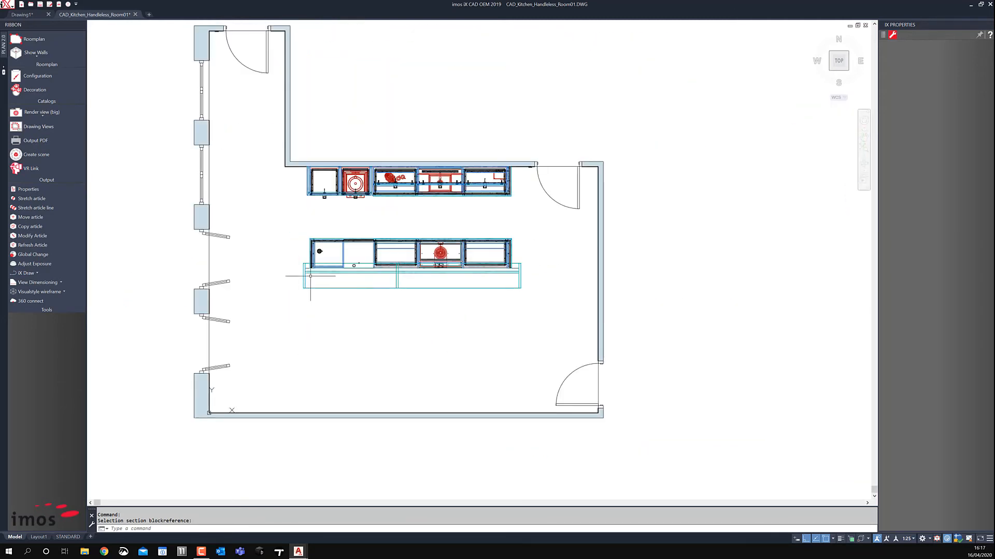
pyautogui.click(28, 168)
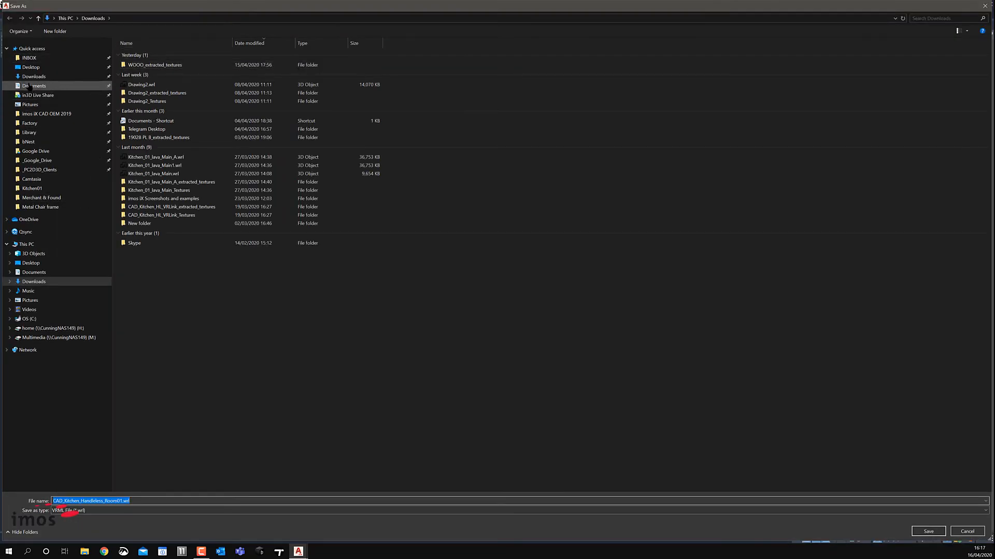
pyautogui.click(31, 67)
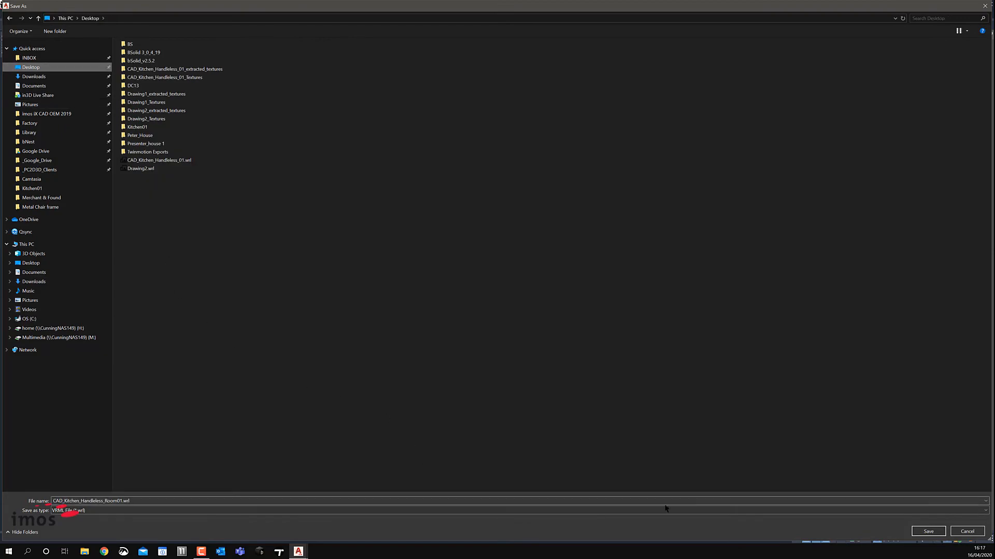
pyautogui.click(928, 531)
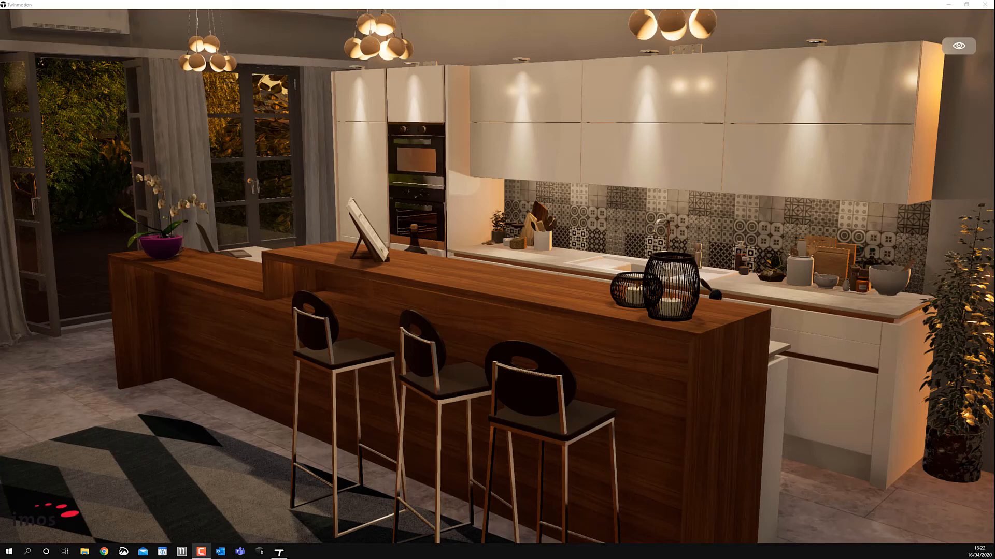
# Switch to Twinmotion to view the furnished kitchen scene
pyautogui.hotkey('alt', 'Tab')
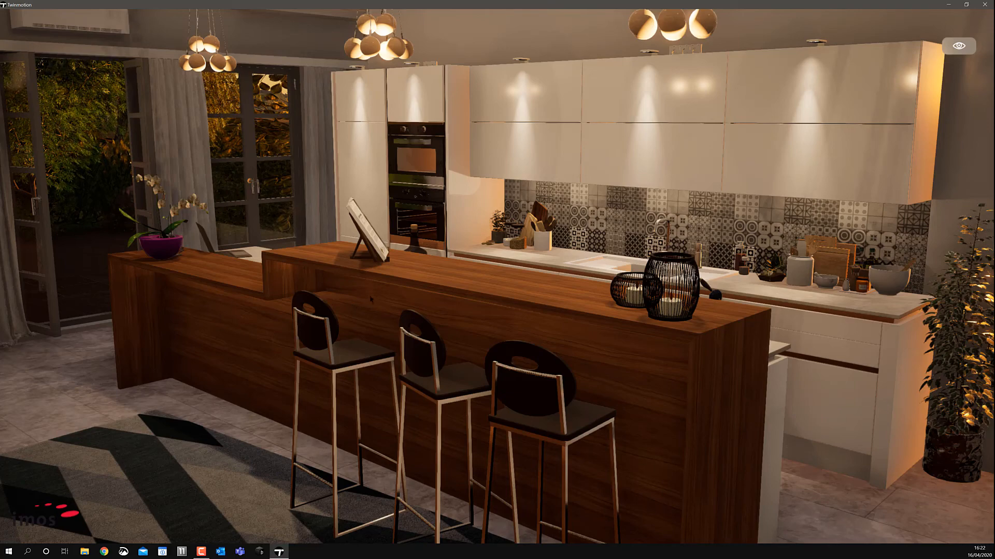
# Examine the furnished room in the presentation, from the garden doors and rug across to the island, bar stools and wall units
pyautogui.moveTo(354, 307); pyautogui.dragTo(490, 307, button='right')
pyautogui.press('Down')
pyautogui.press('Left')
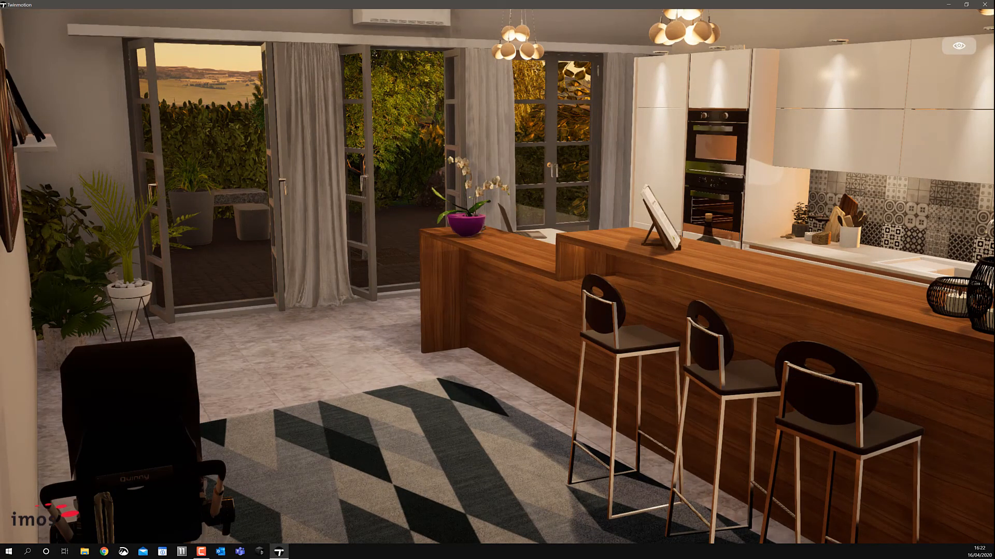
pyautogui.press('Up')
pyautogui.press('Right')
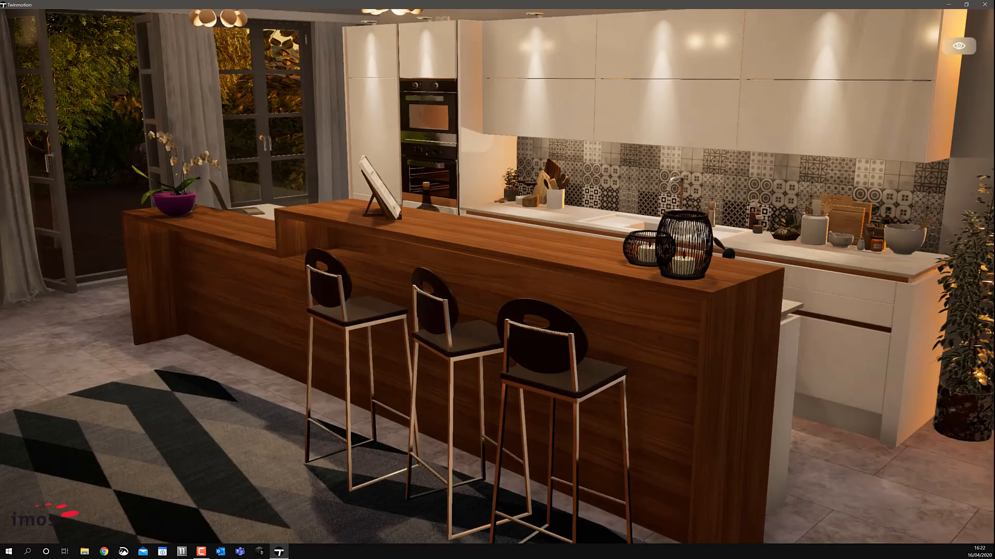
pyautogui.moveTo(498, 280); pyautogui.dragTo(571, 245, button='right')
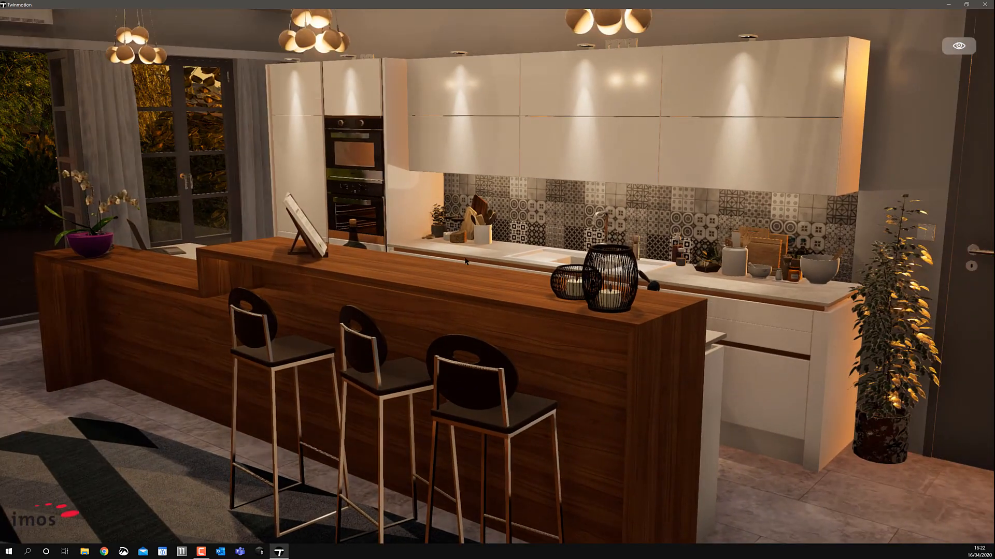
pyautogui.press('Up')
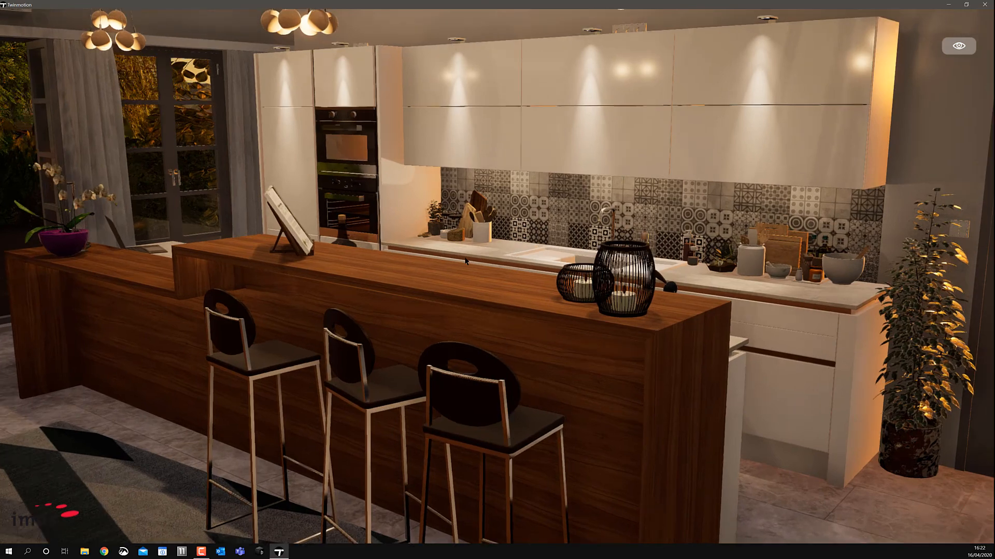
pyautogui.press('Up')
pyautogui.press('Up')
# Inspect the plant beside the door and the aisle between the island hob and the sink run up close
pyautogui.moveTo(465, 262); pyautogui.dragTo(748, 264, button='right')
pyautogui.press('Up')
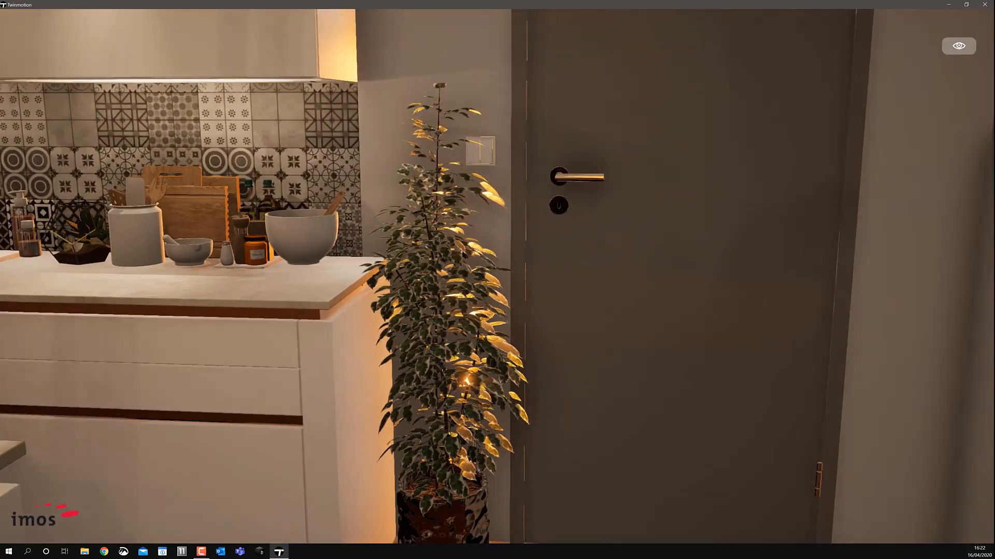
pyautogui.press('Up')
pyautogui.moveTo(748, 264); pyautogui.dragTo(369, 266, button='right')
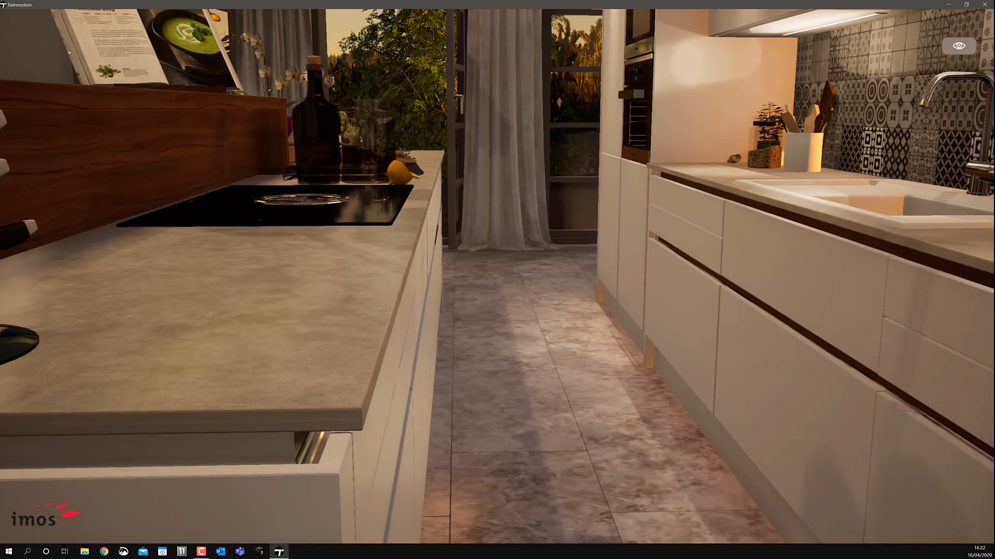
pyautogui.moveTo(478, 255); pyautogui.dragTo(512, 255, button='right')
pyautogui.press('Down')
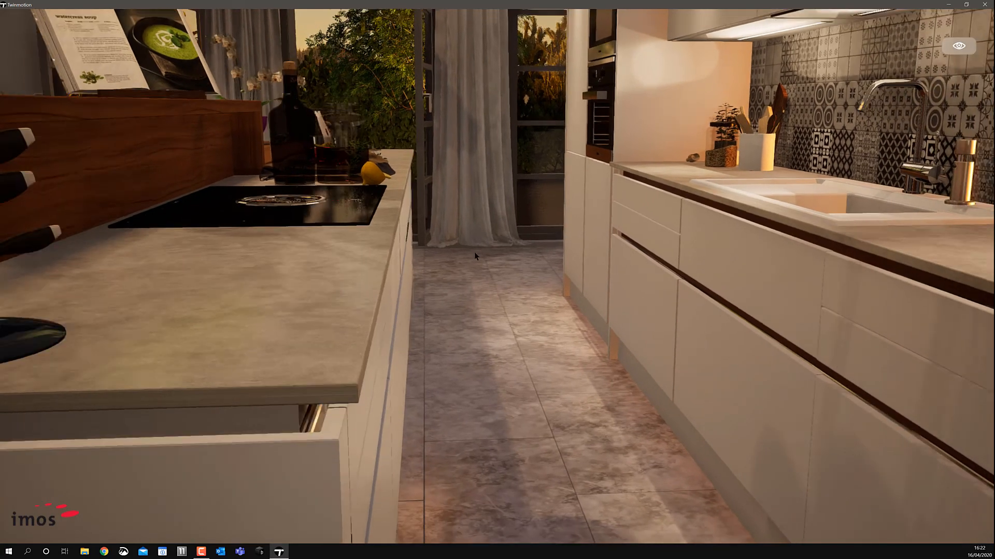
pyautogui.scroll(-2, 475, 253)
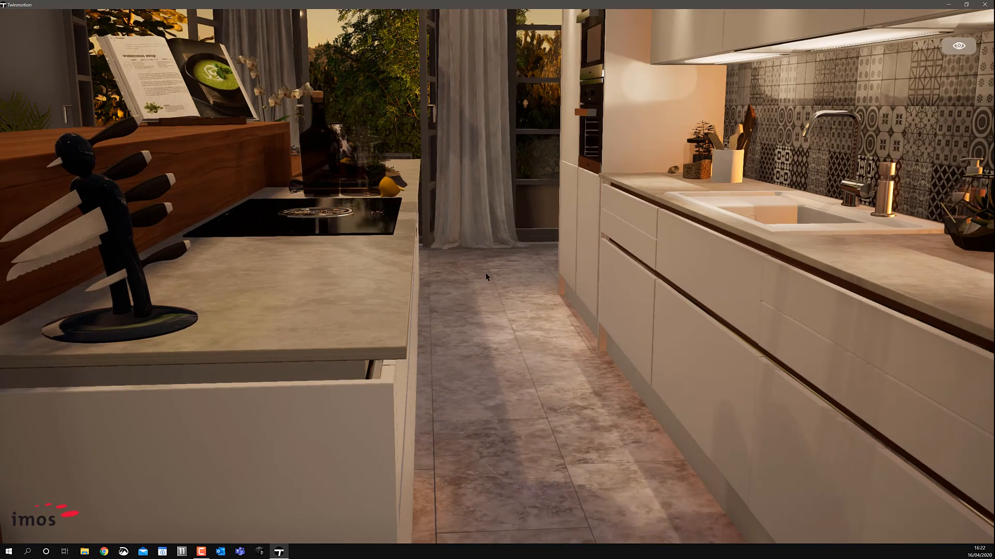
pyautogui.moveTo(511, 274); pyautogui.dragTo(629, 132, button='right')
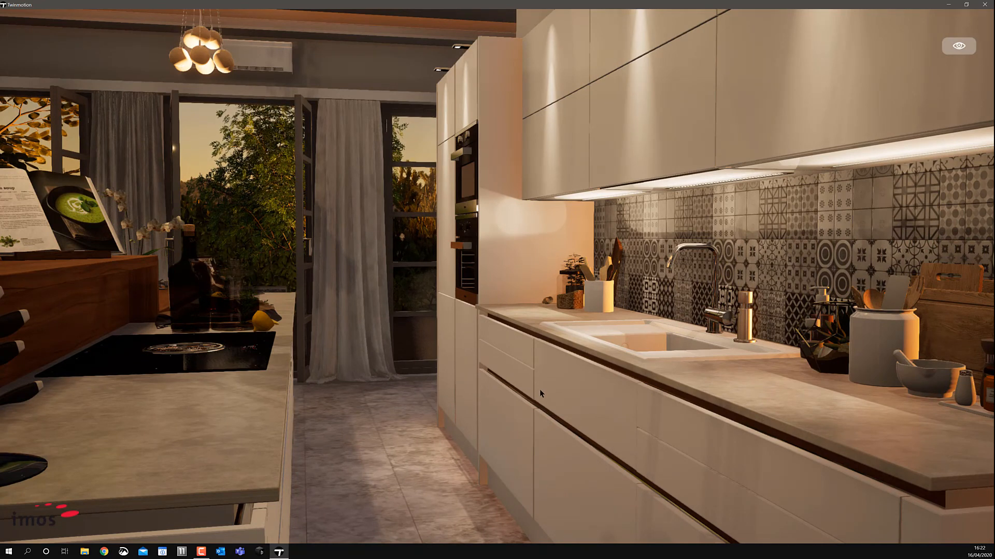
# Quit the kitchen presentation and return to the editable kitchen1 project in Twinmotion
pyautogui.click(958, 46)
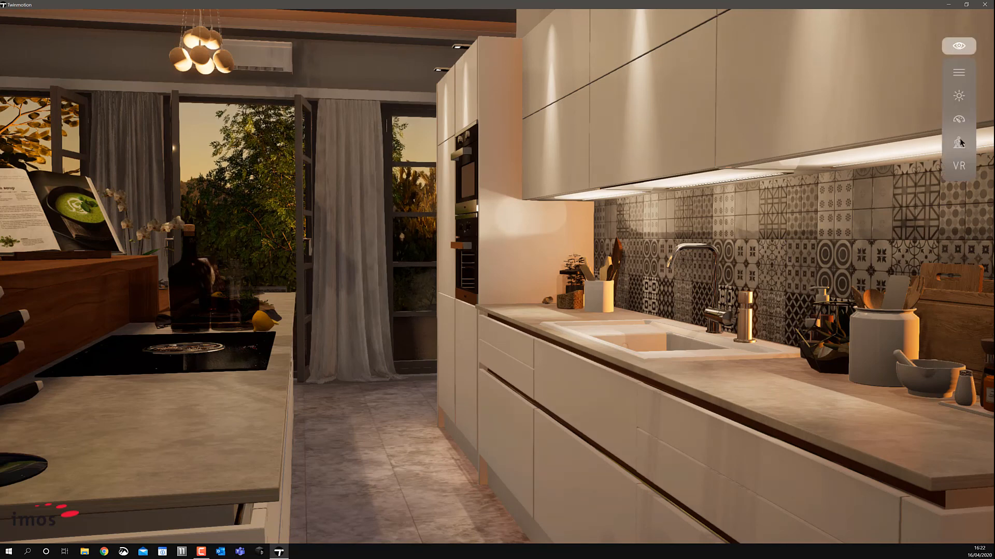
pyautogui.click(958, 73)
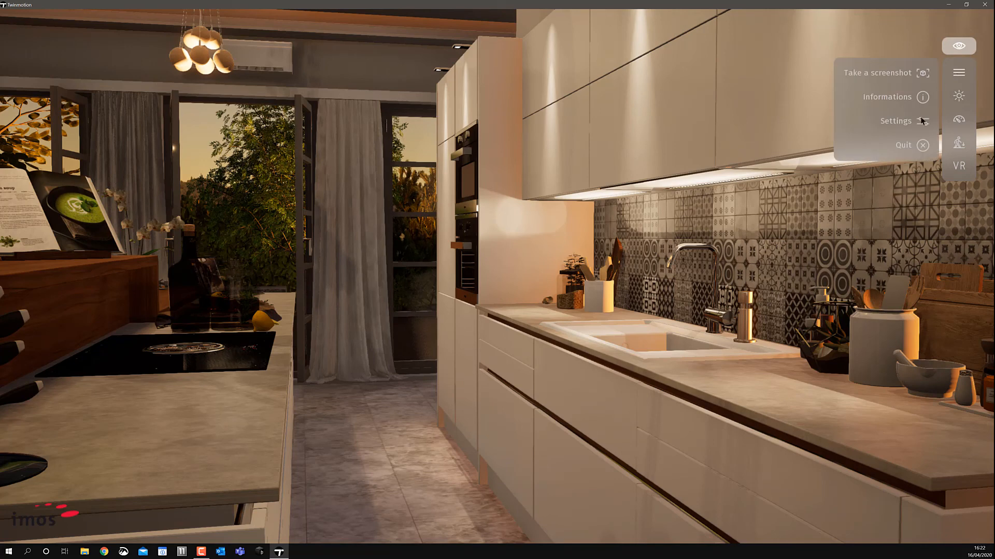
pyautogui.click(921, 146)
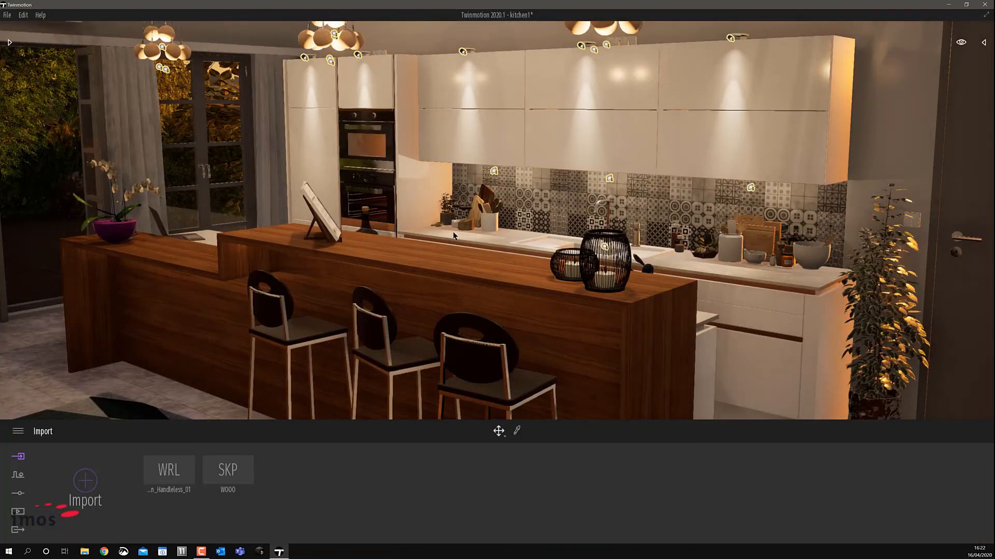
# Move the bar stool nearest the orchid along the island, away from the other two stools
pyautogui.click(375, 342)
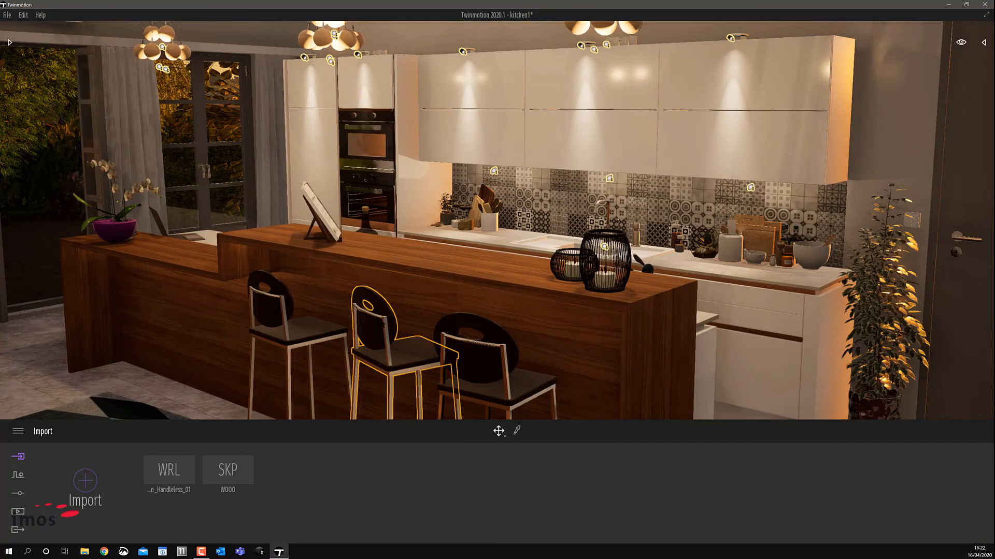
pyautogui.click(314, 331)
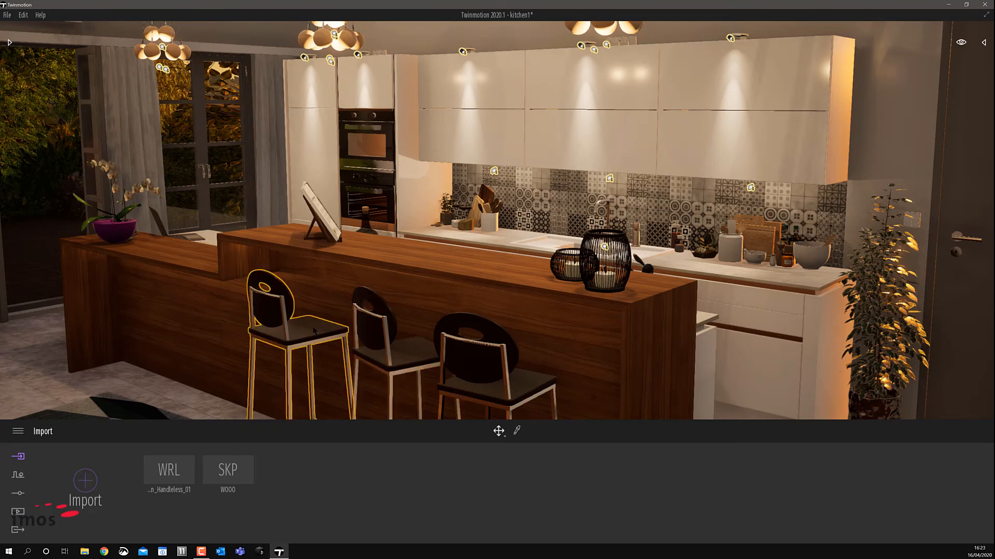
pyautogui.scroll(-1, 312, 330)
pyautogui.moveTo(312, 331); pyautogui.dragTo(504, 235, button='right')
pyautogui.scroll(2, 523, 167)
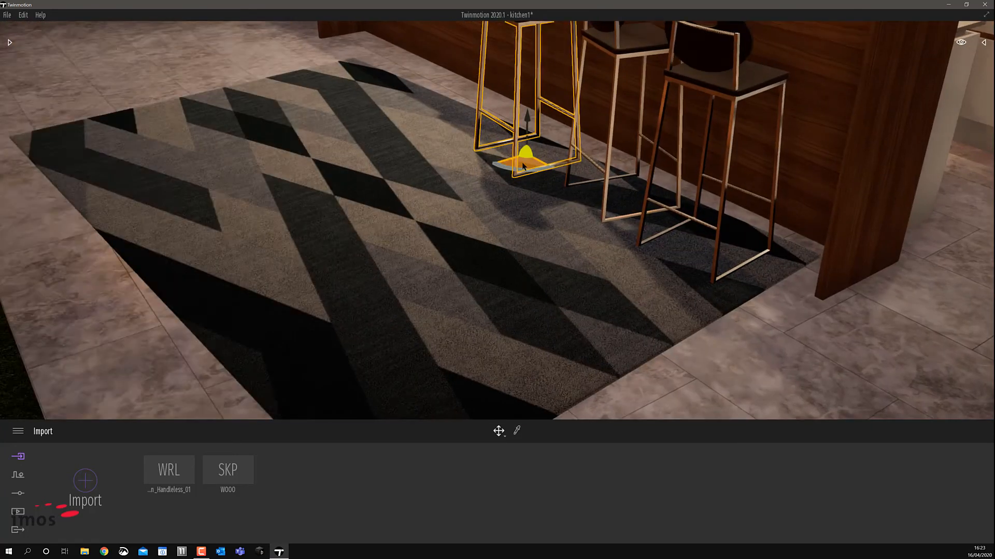
pyautogui.moveTo(523, 165); pyautogui.dragTo(445, 137)
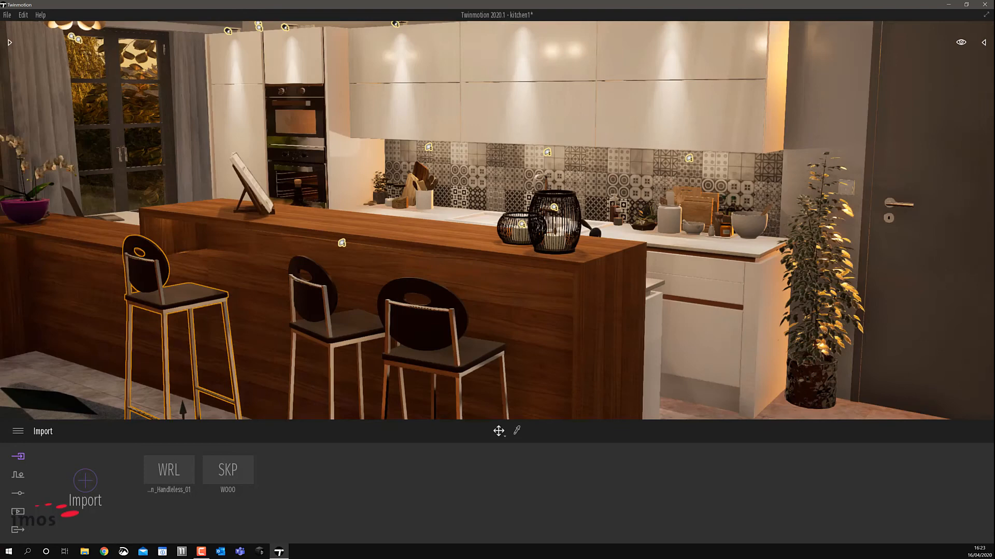
# Set the intensity of the spotlight above the middle wall cabinet to 1648 lm
pyautogui.moveTo(358, 266); pyautogui.dragTo(446, 207, button='right')
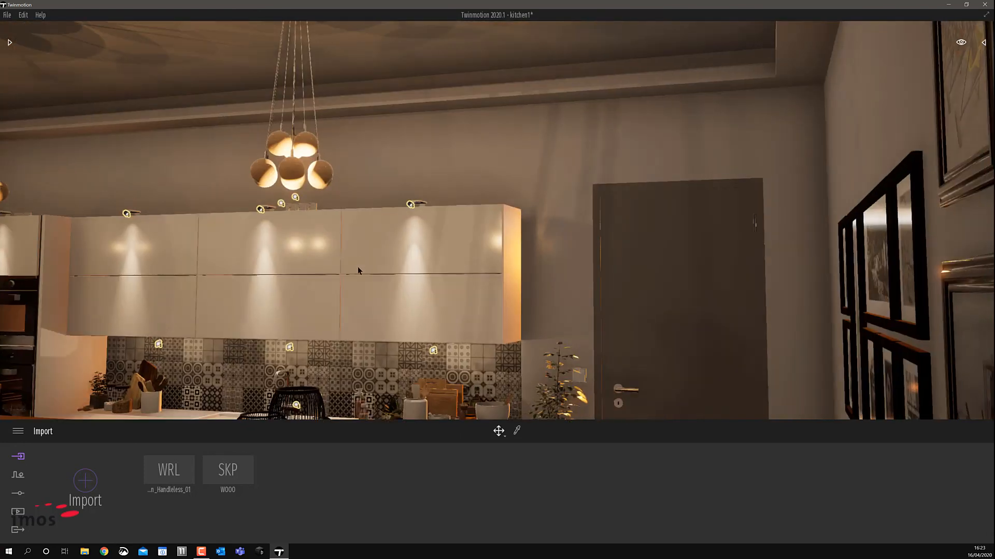
pyautogui.moveTo(361, 303); pyautogui.dragTo(414, 248, button='right')
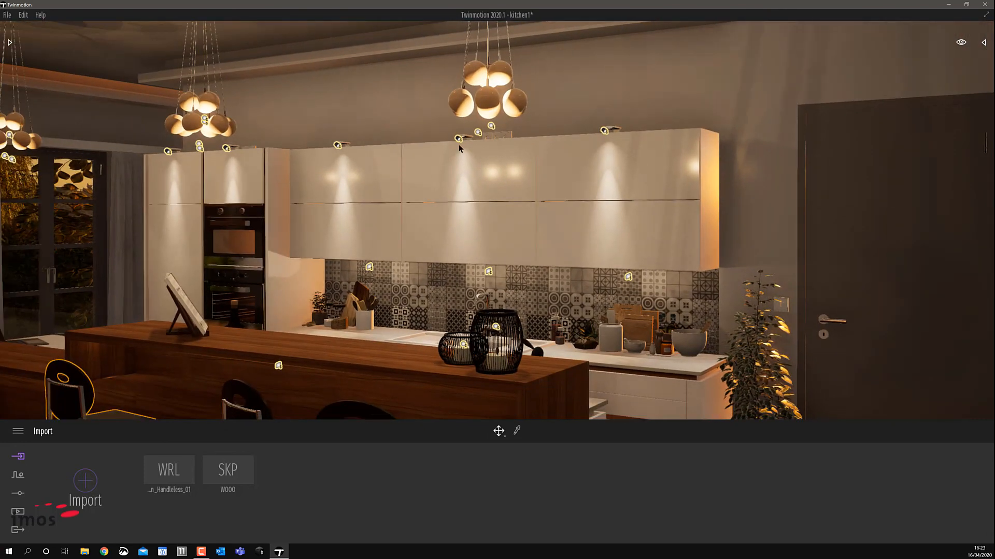
pyautogui.click(458, 140)
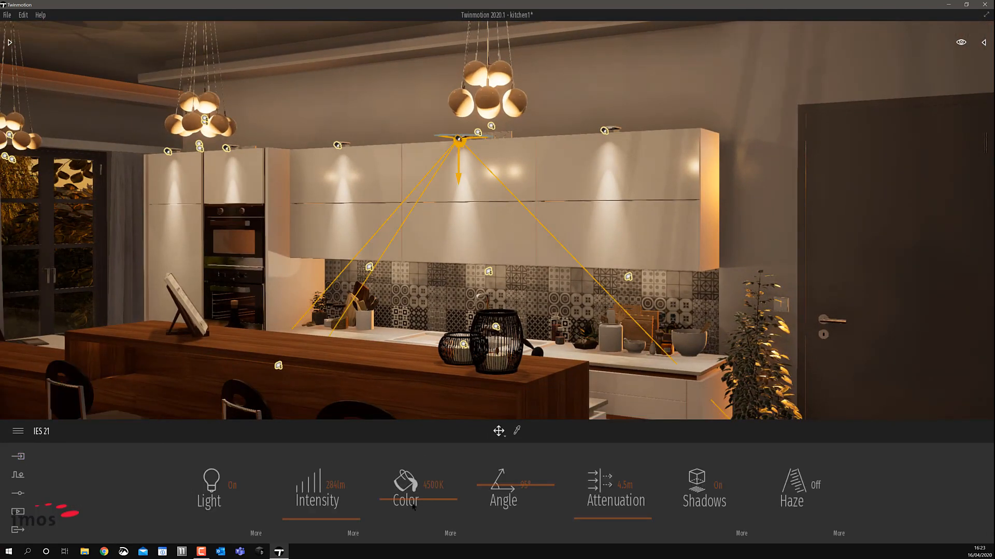
pyautogui.click(301, 517)
pyautogui.moveTo(300, 515); pyautogui.dragTo(302, 512)
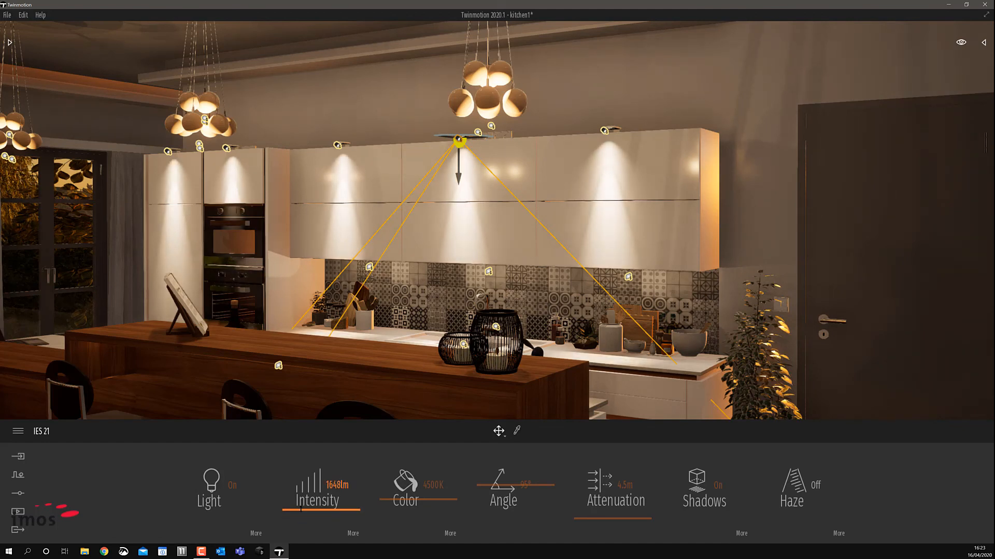
# Toggle the spotlight's shadows off and back on to compare the lighting in the kitchen
pyautogui.click(718, 486)
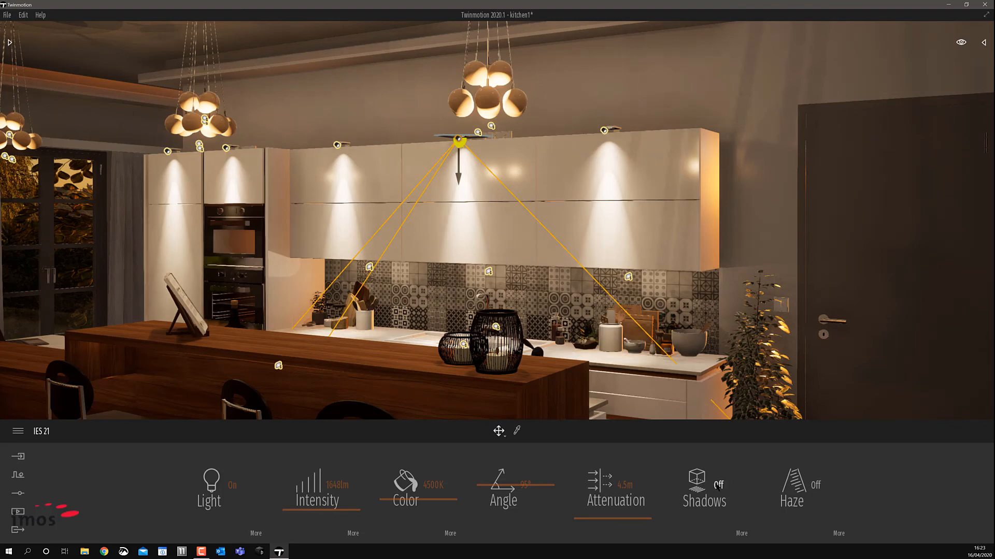
pyautogui.click(718, 486)
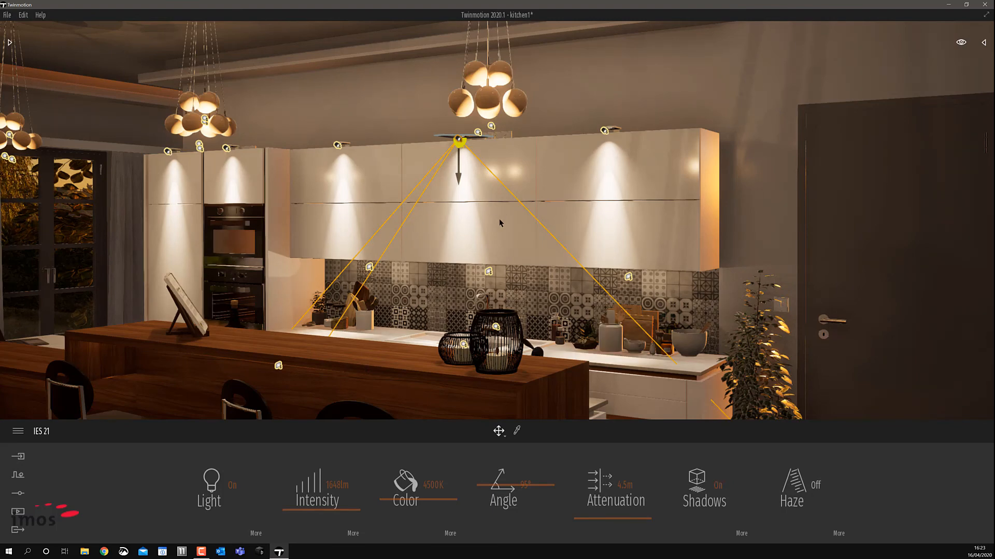
pyautogui.moveTo(570, 259); pyautogui.dragTo(414, 340, button='right')
pyautogui.moveTo(409, 188); pyautogui.dragTo(384, 202, button='right')
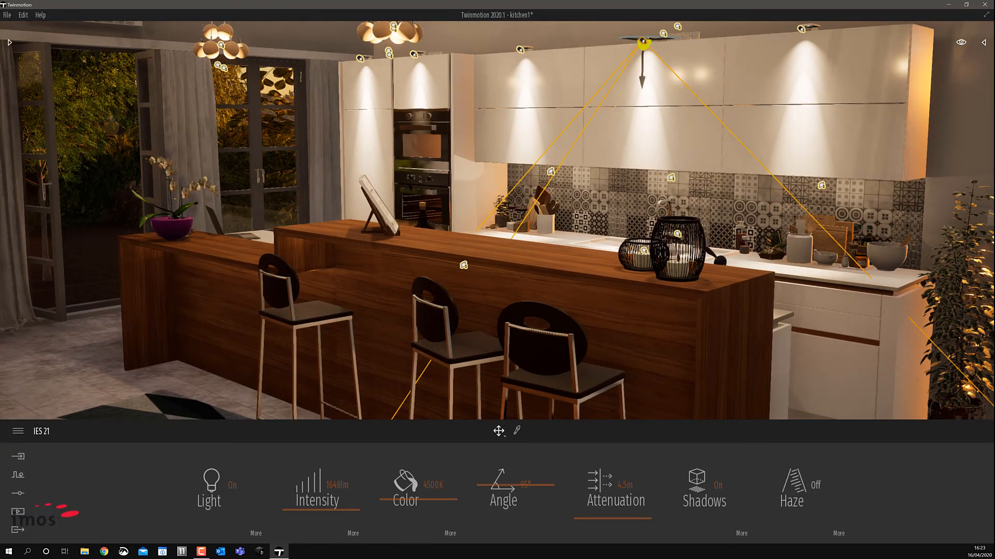